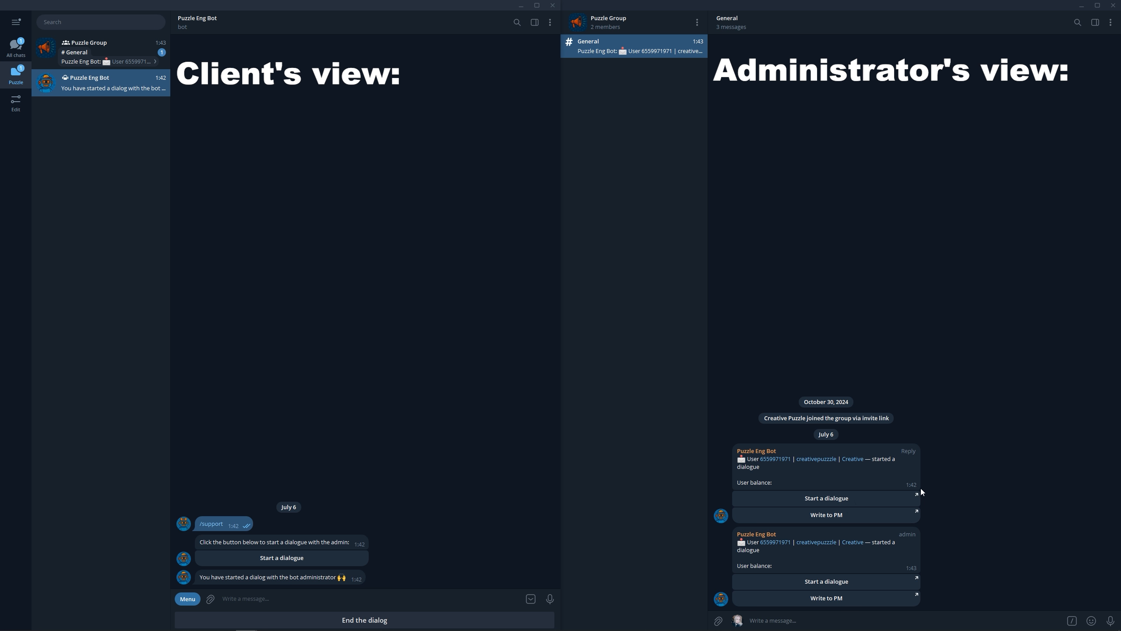
Open the client's dialogue from the group notification and send them the "Admin / greetings" command
left_click(918, 495)
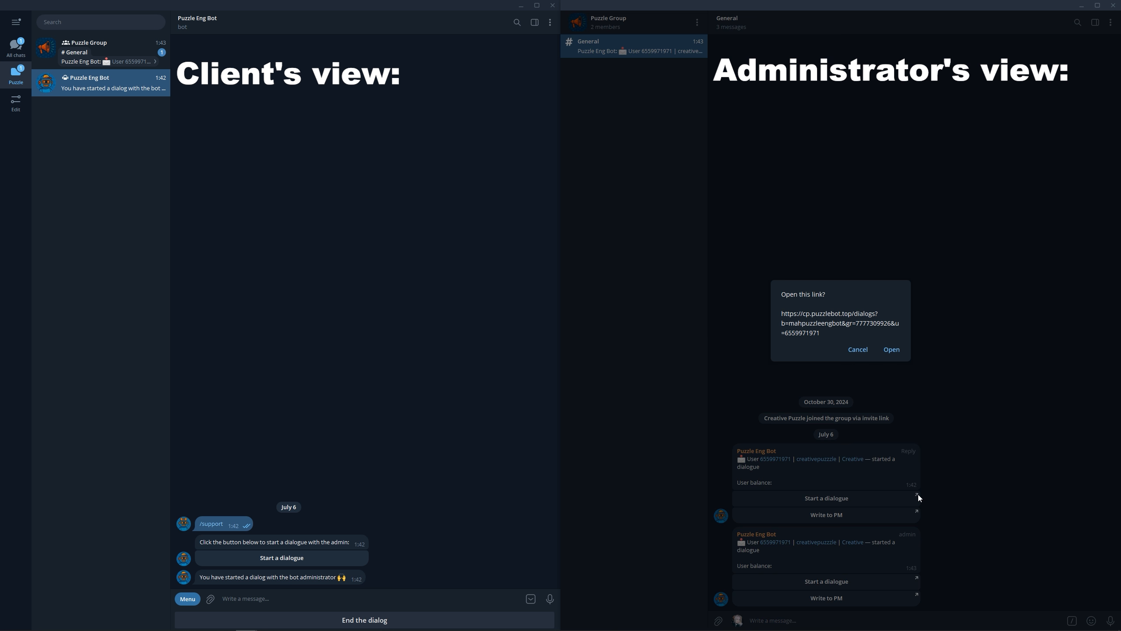
left_click(891, 350)
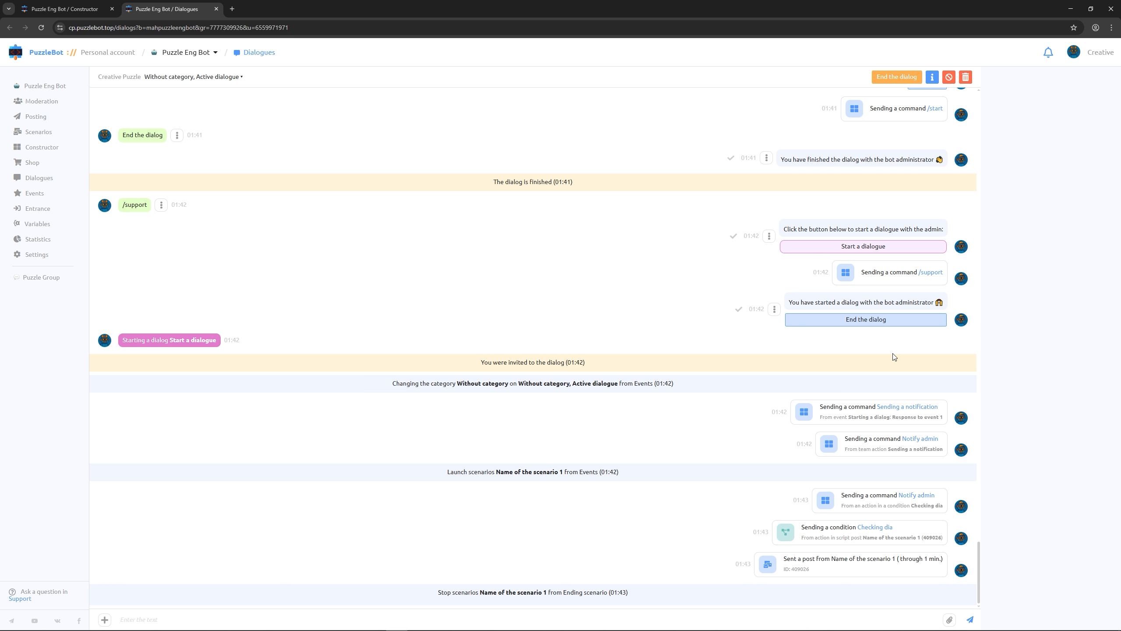
left_click(105, 619)
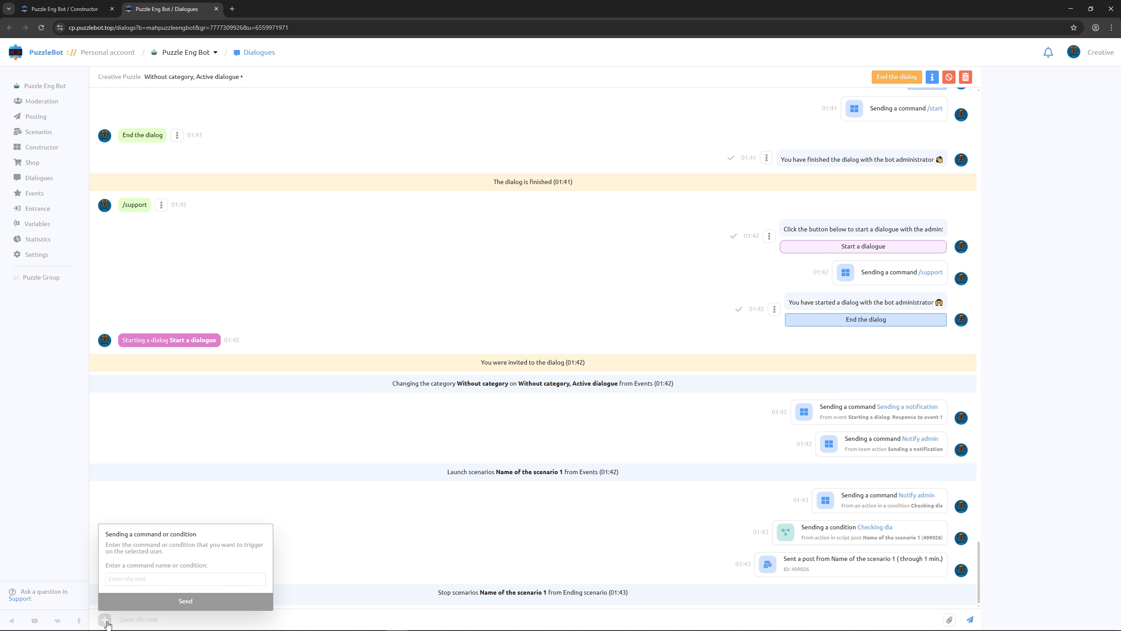
left_click(134, 580)
type("A")
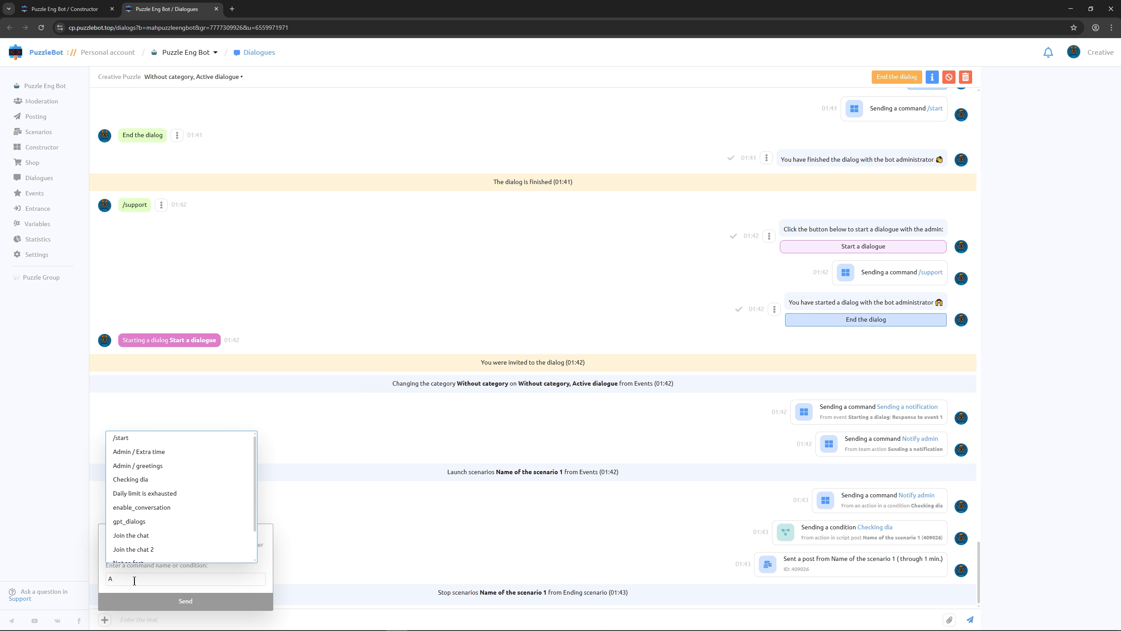
left_click(139, 466)
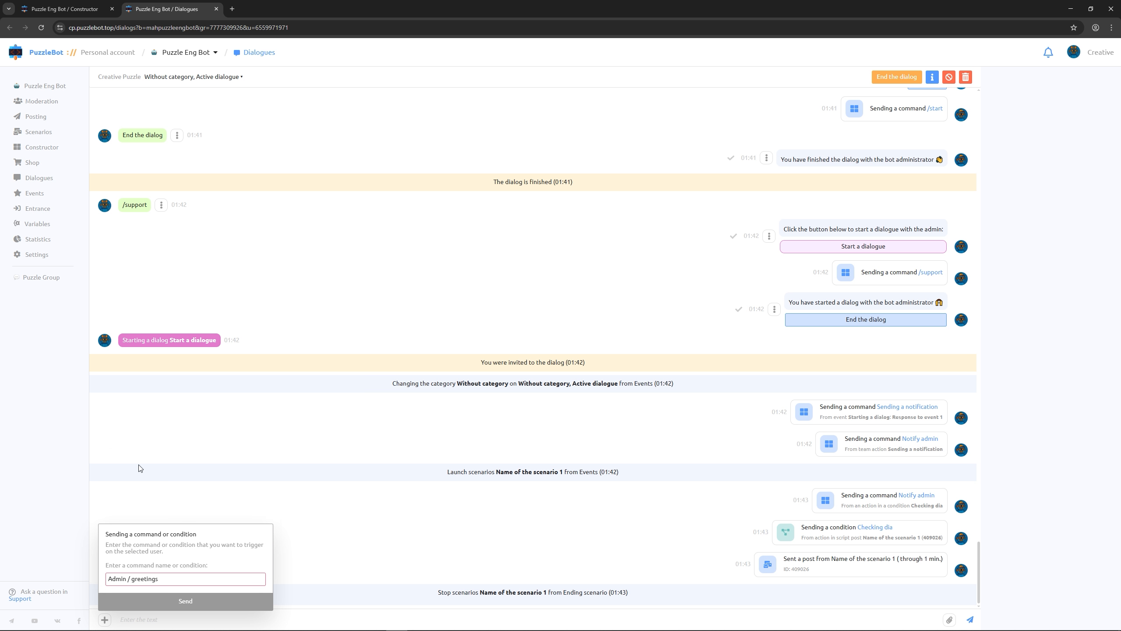
left_click(167, 601)
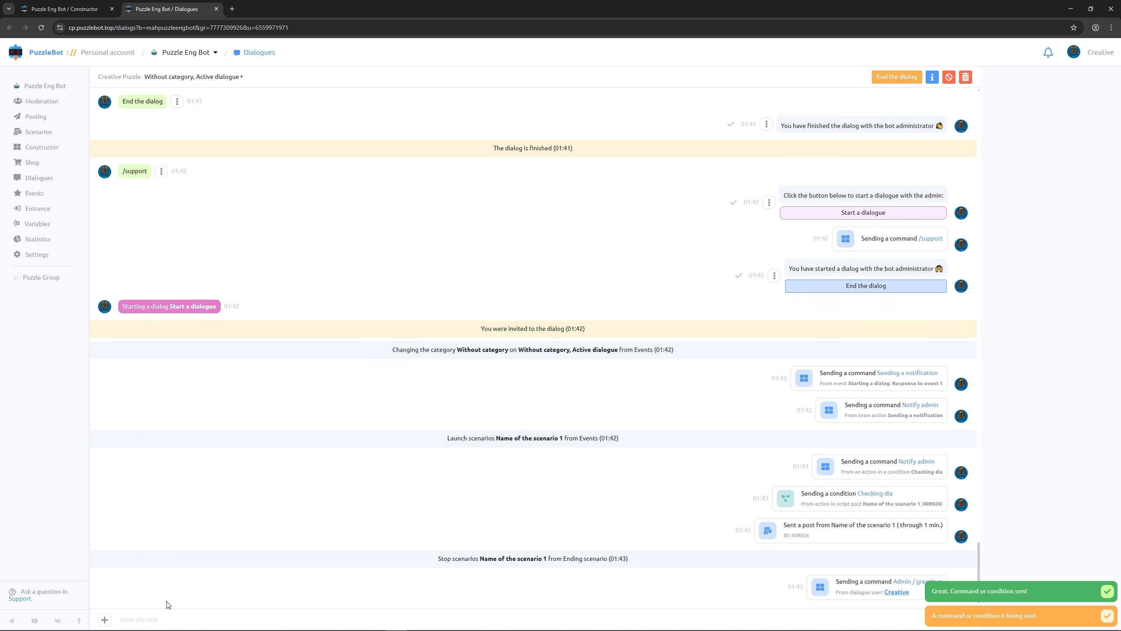
Send the client the "Admin / Extra time" command in the same dialogue and minimize the browser
left_click(104, 619)
left_click_drag(164, 581, 132, 581)
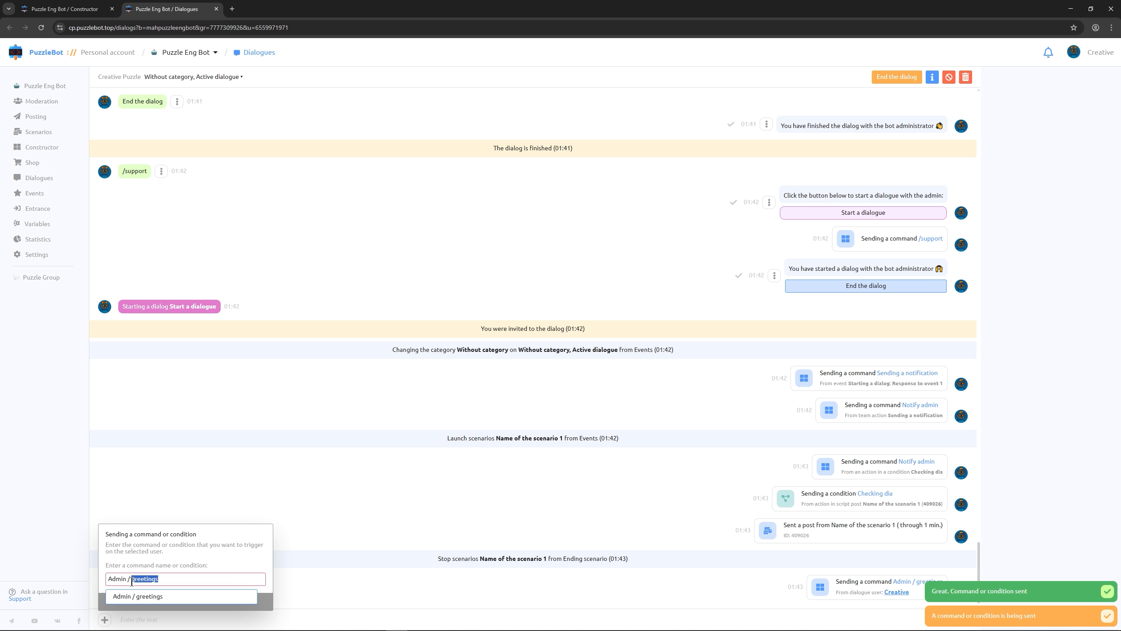
key("BackSpace")
left_click(149, 596)
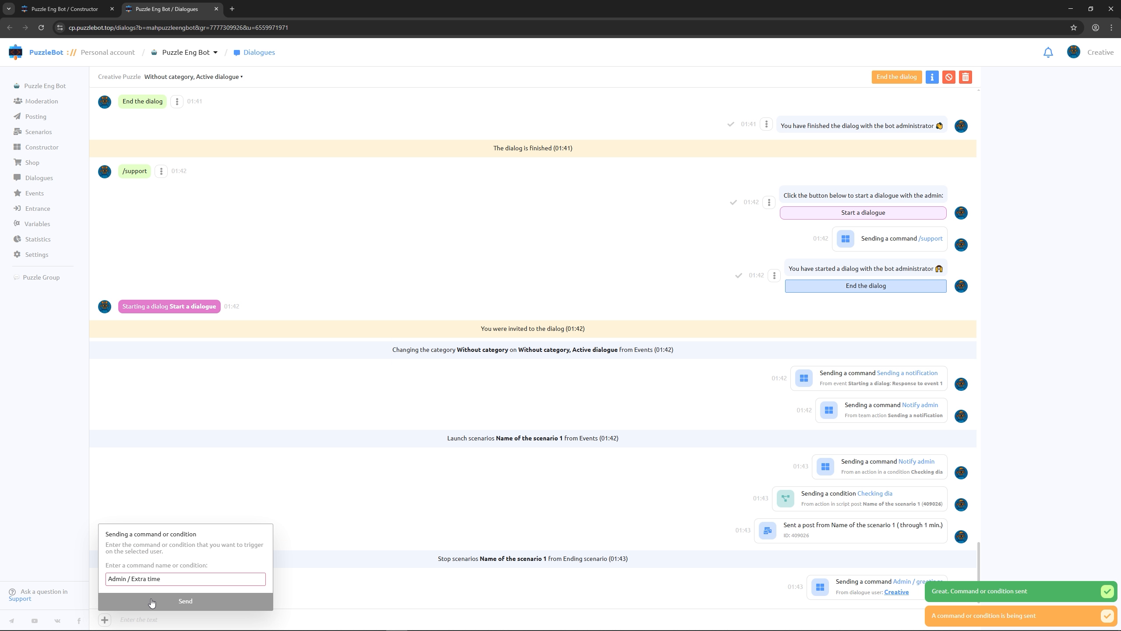
left_click(152, 601)
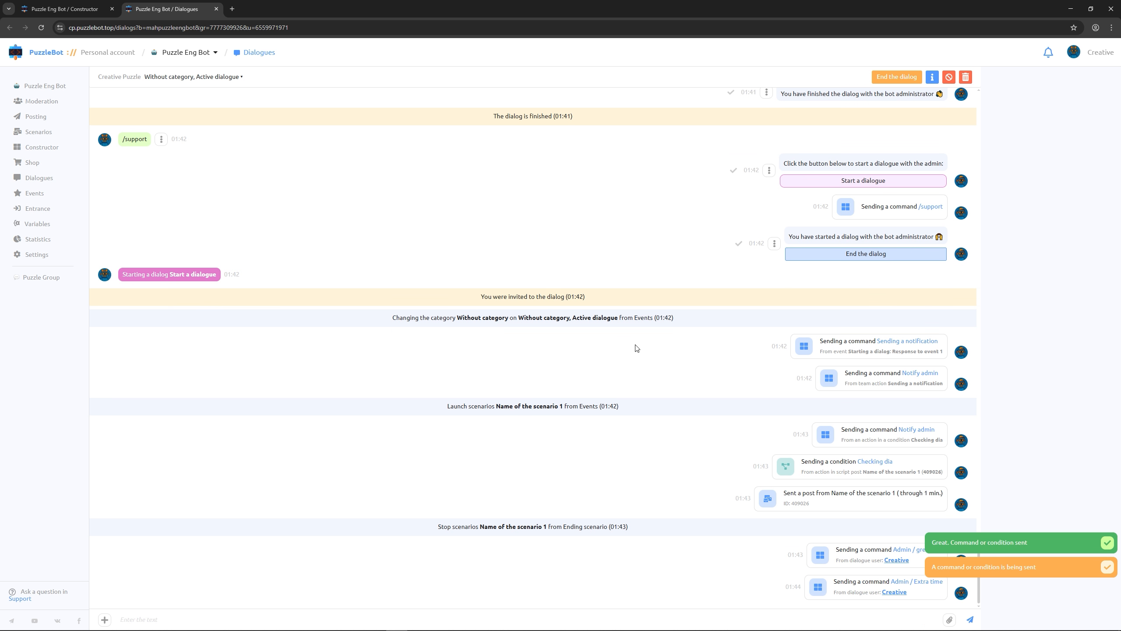
left_click(1070, 9)
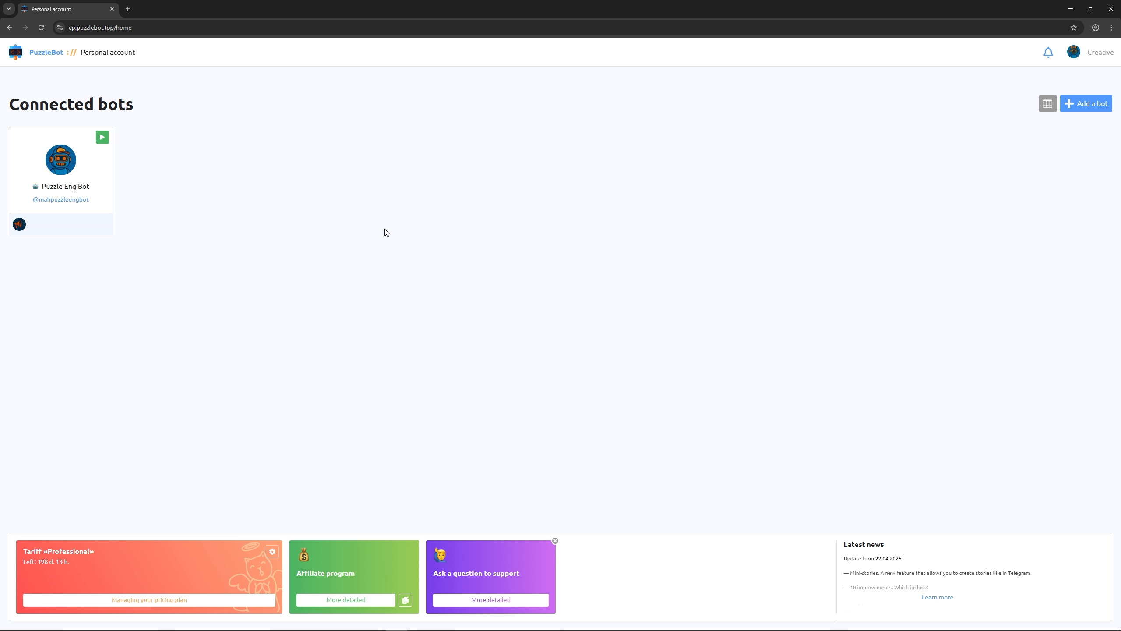
Add an administrator in Puzzle Eng Bot's admin access settings and grant access only to the bot's Dialogues
left_click(93, 158)
left_click(42, 255)
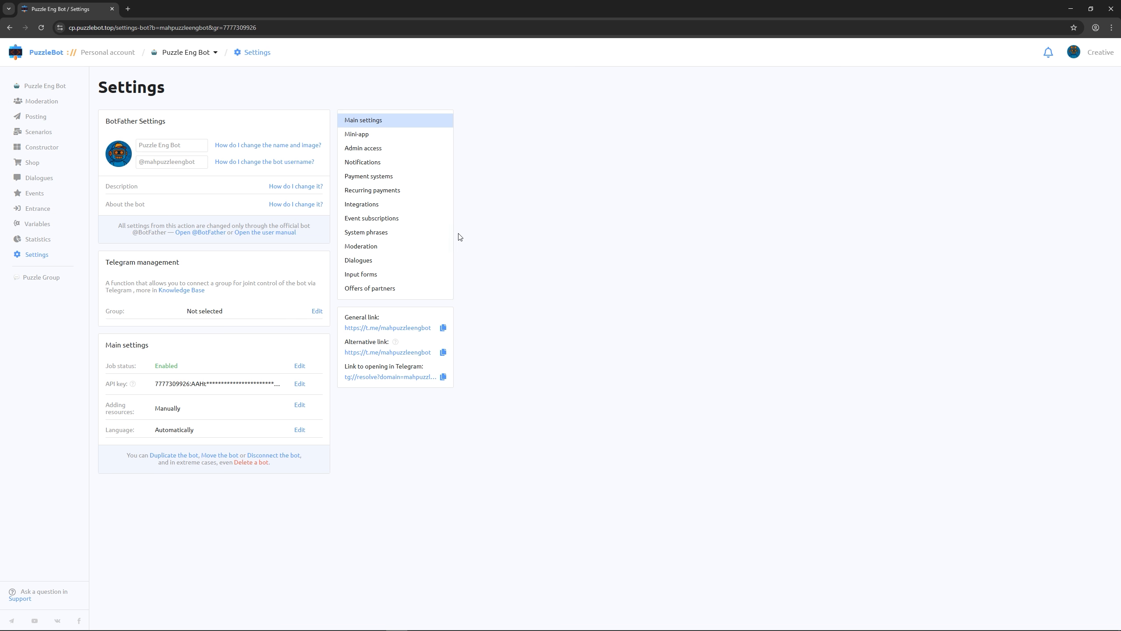
left_click(385, 150)
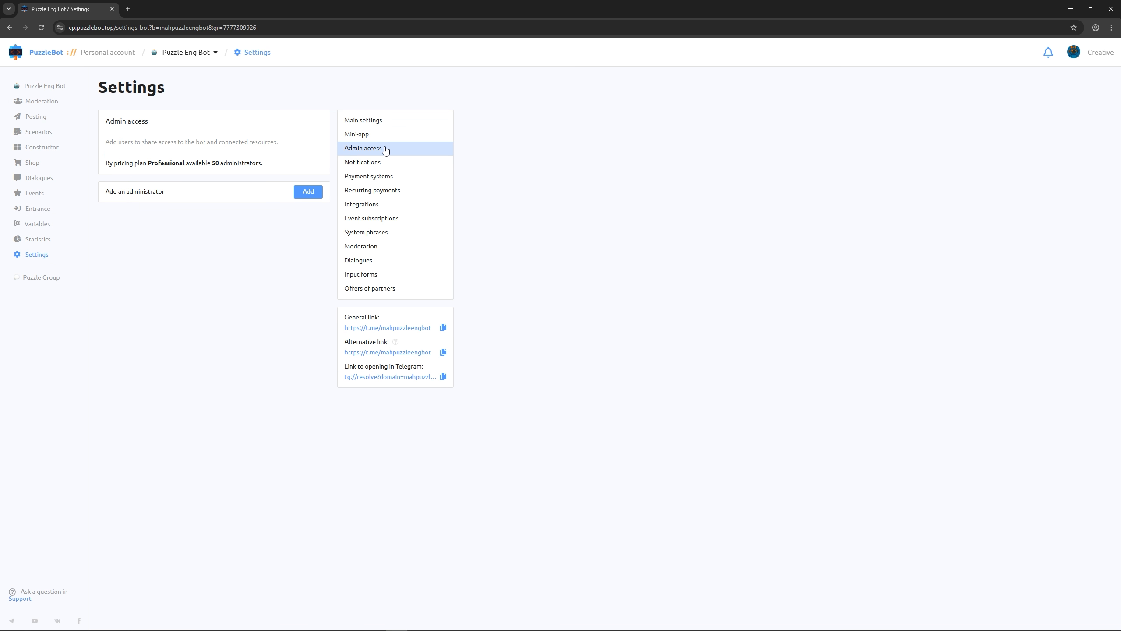
left_click(308, 191)
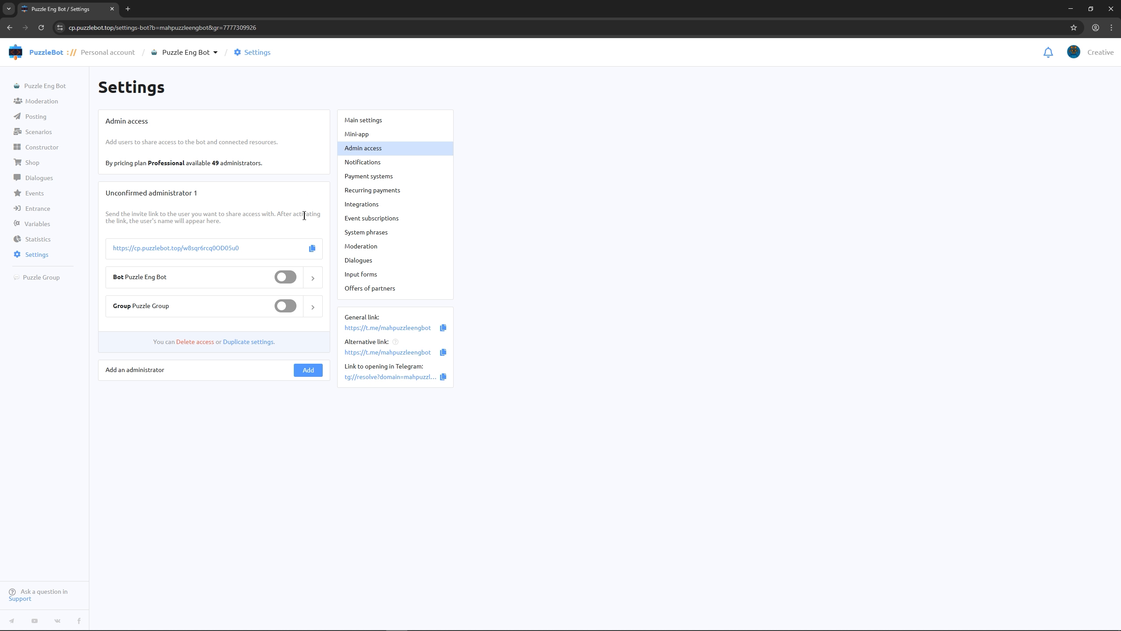
left_click(313, 279)
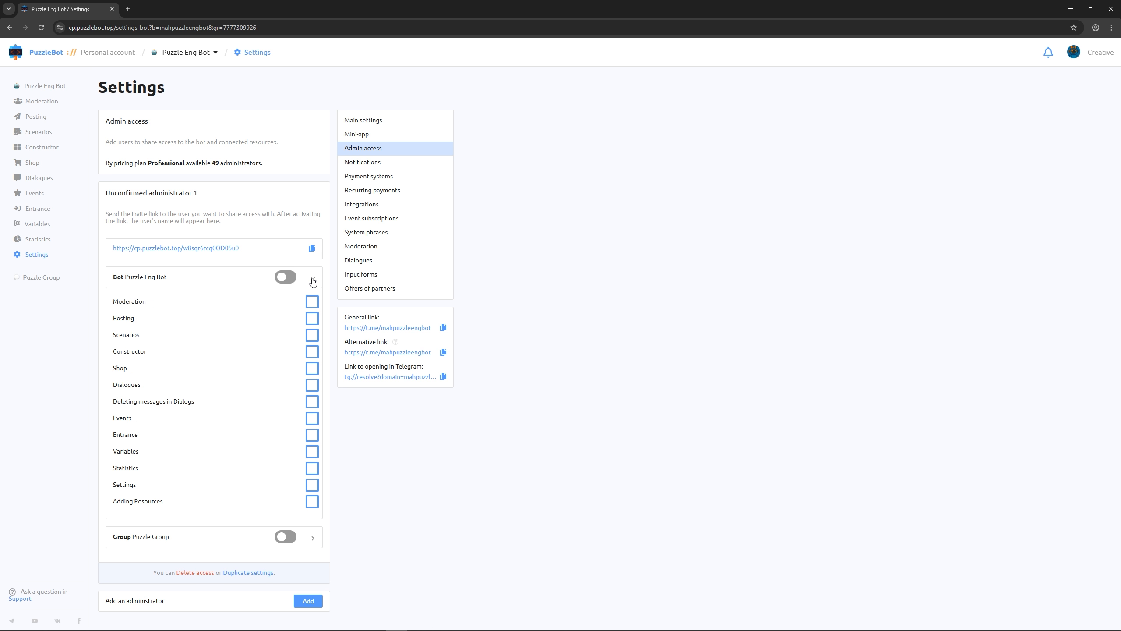
left_click(307, 386)
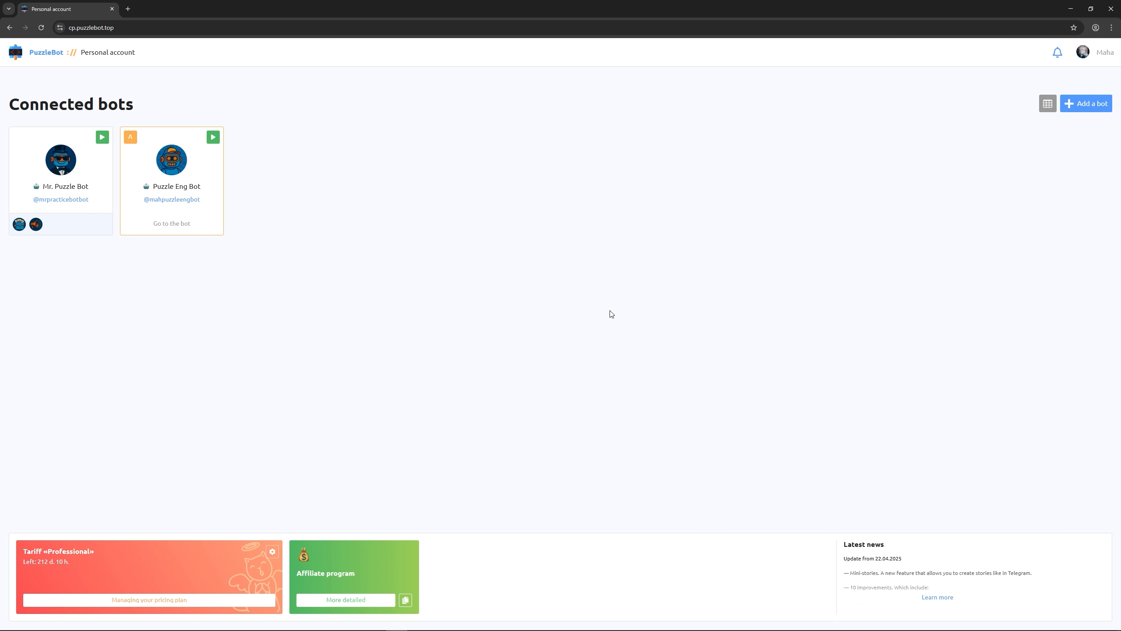
Open Puzzle Eng Bot from the invited administrator's account and view its Dialogues section
left_click(201, 172)
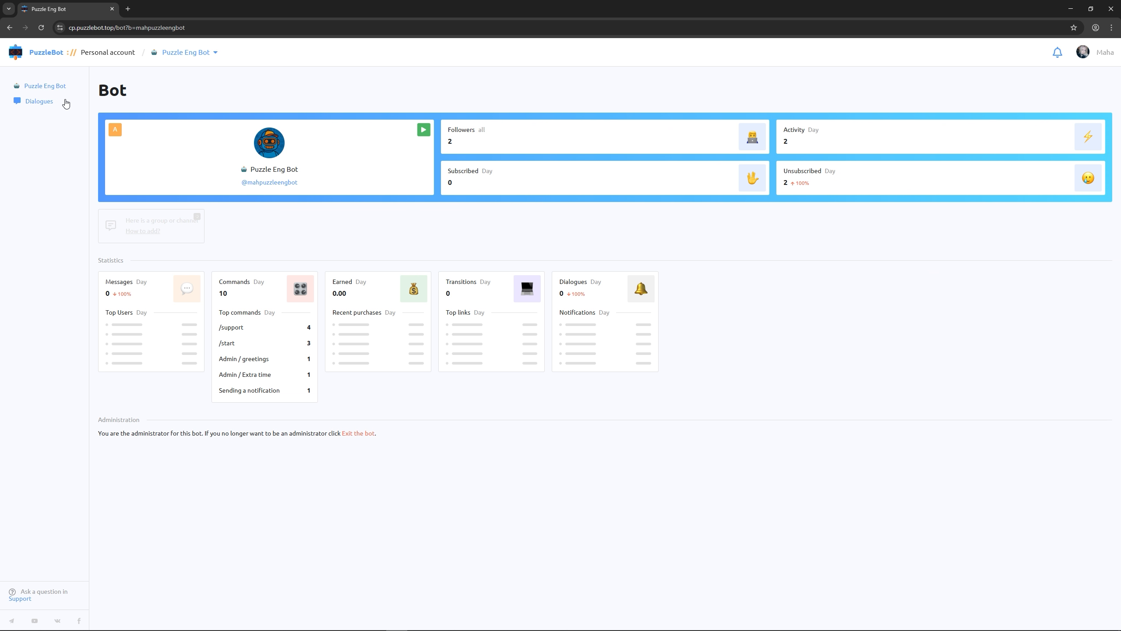
left_click(52, 106)
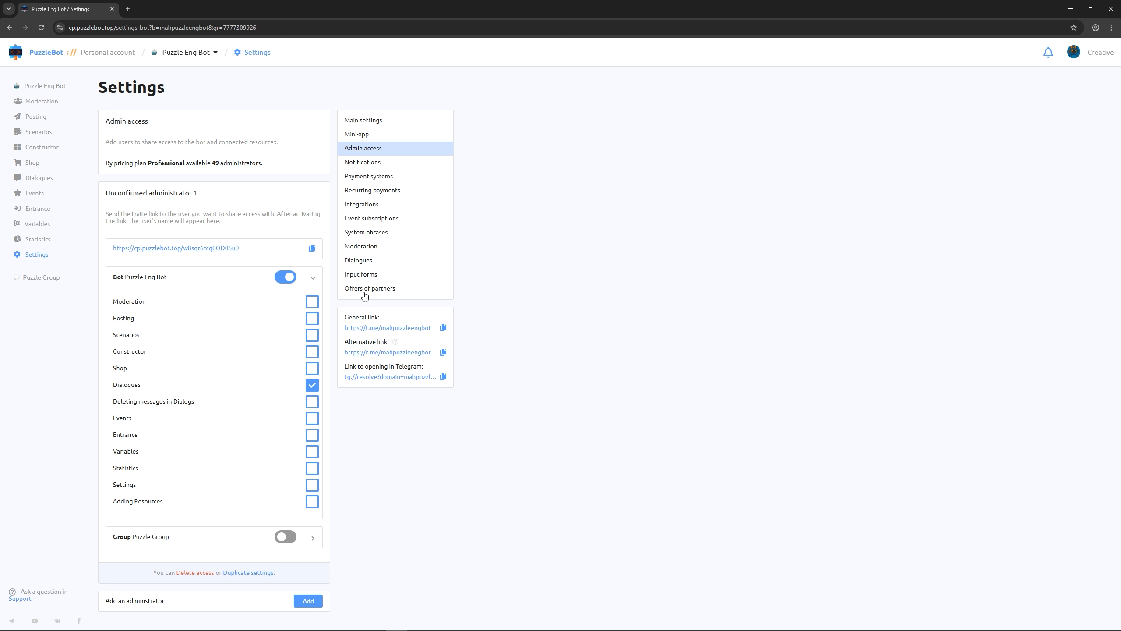
Create a rule for duplicating notifications and look through the resource, administrator and email options for Starting a dialog
left_click(365, 165)
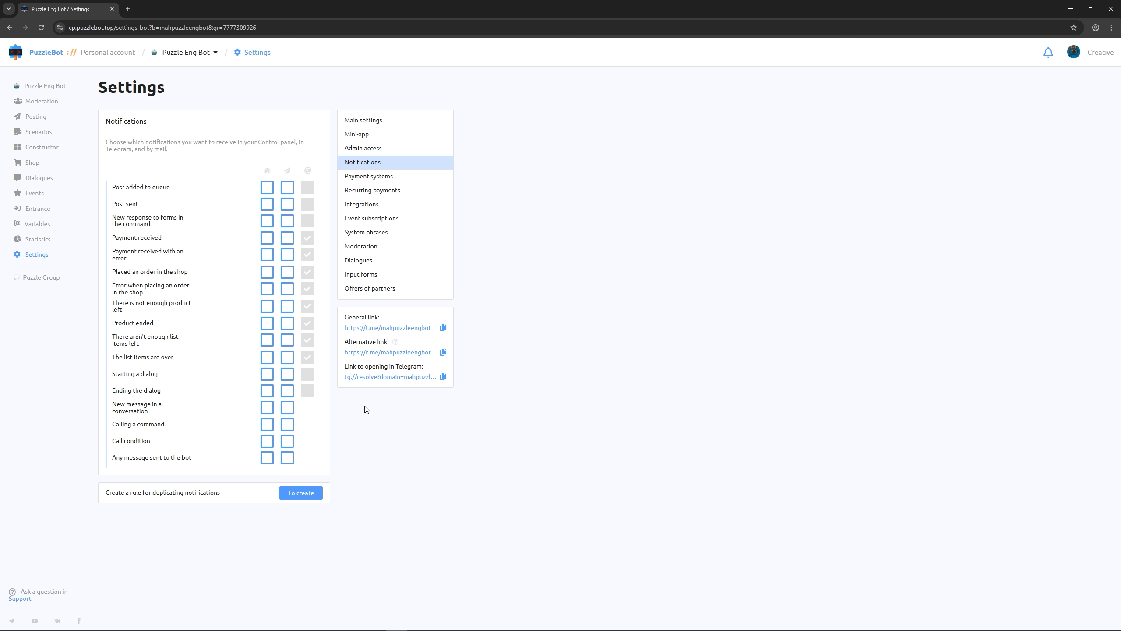
left_click(317, 491)
scroll(349, 502, "down", 4)
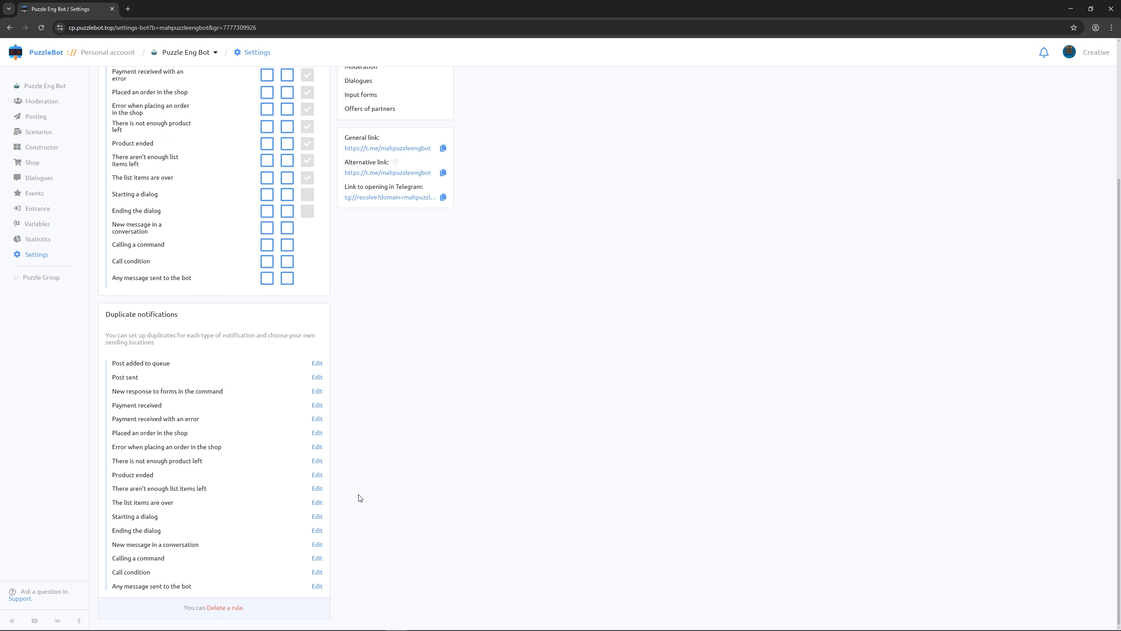
left_click(317, 517)
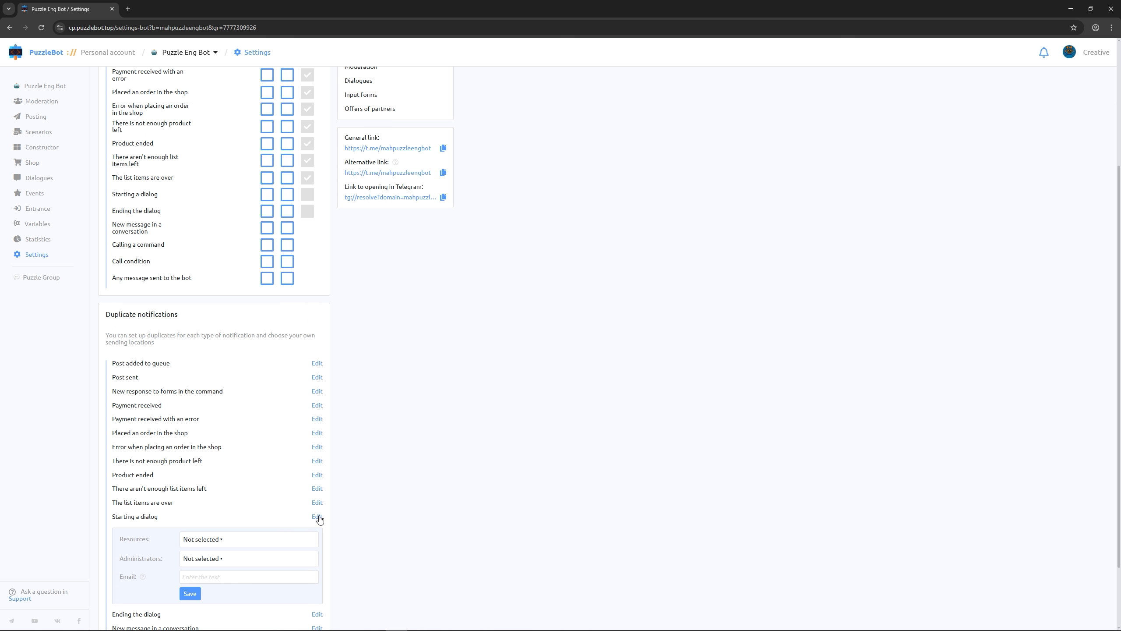
scroll(320, 518, "down", 2)
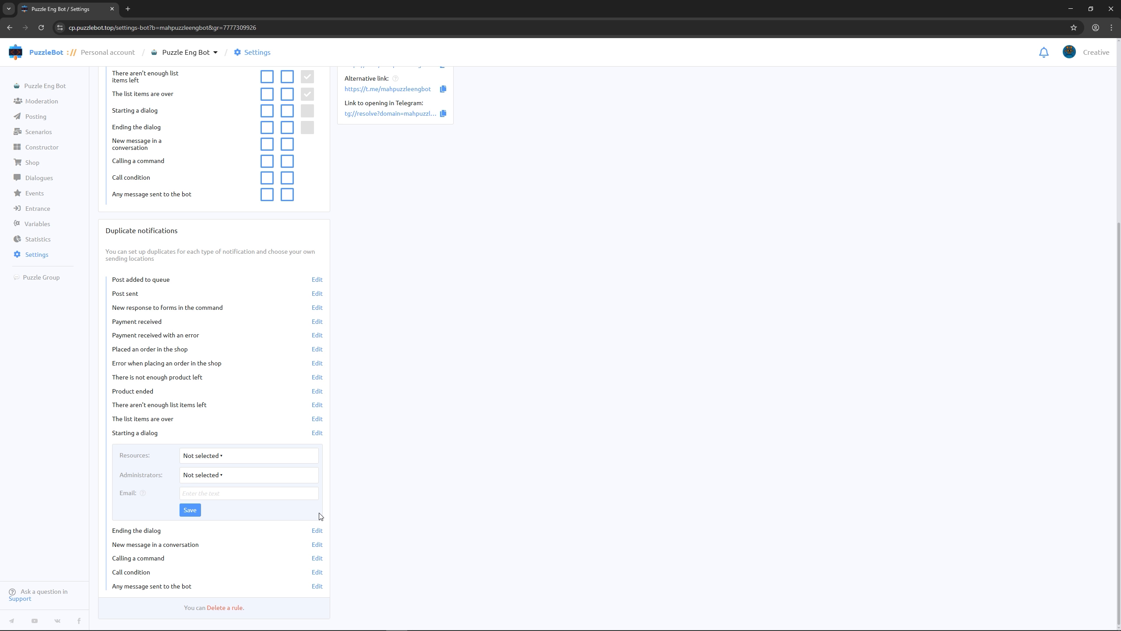
left_click(251, 458)
left_click(220, 477)
left_click(229, 501)
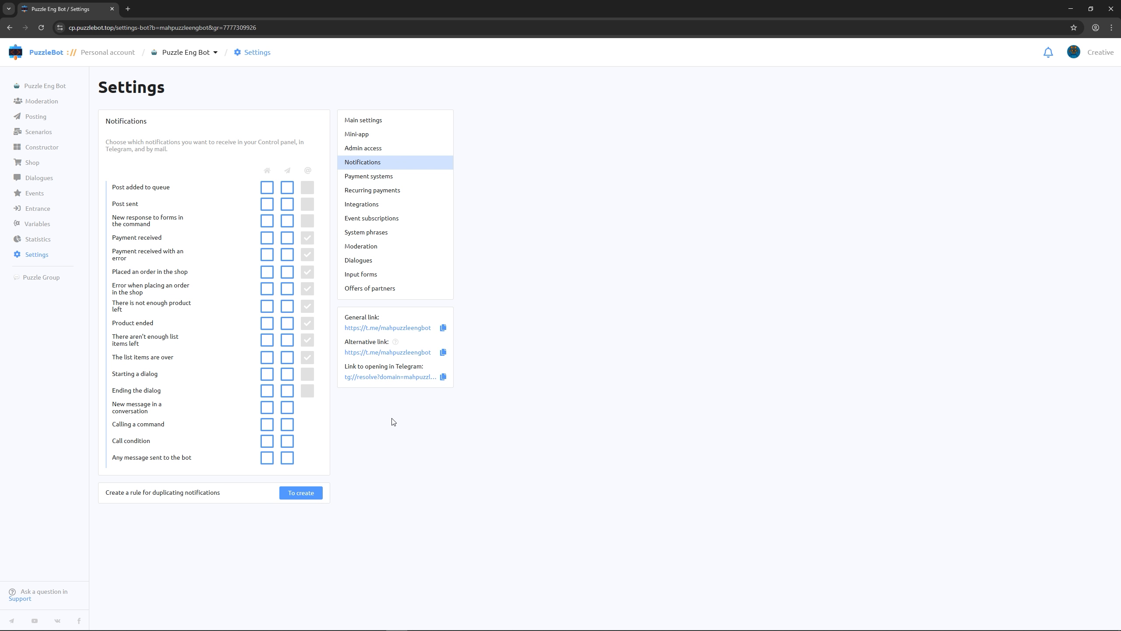
Create a new command named /support in the bot's Constructor
left_click(52, 149)
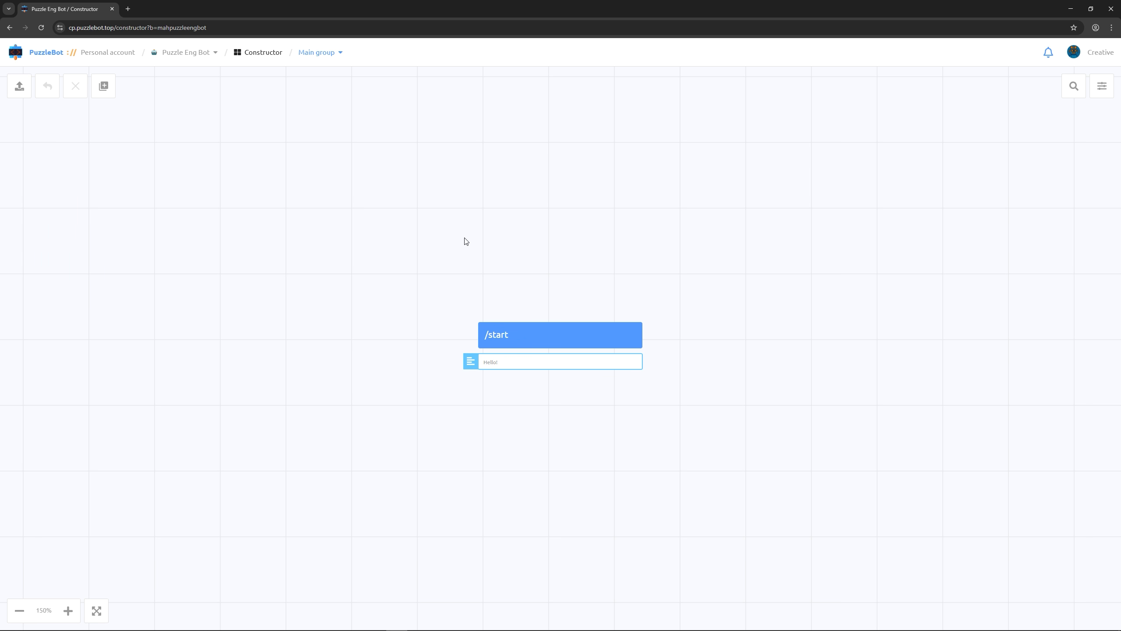
left_click(99, 90)
left_click(114, 119)
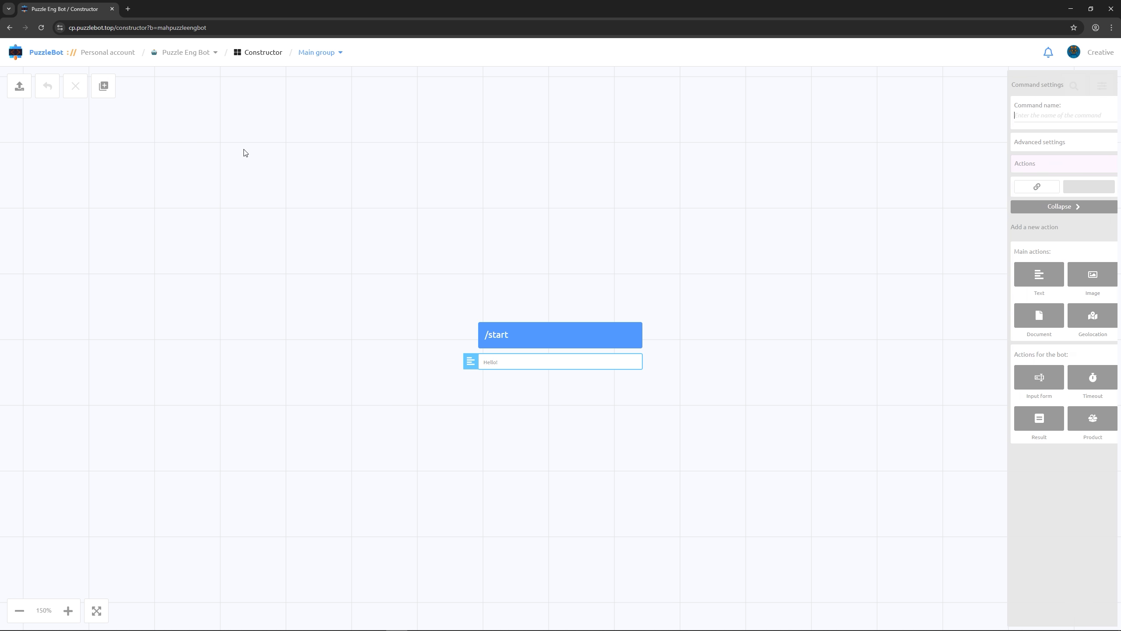
type("/support")
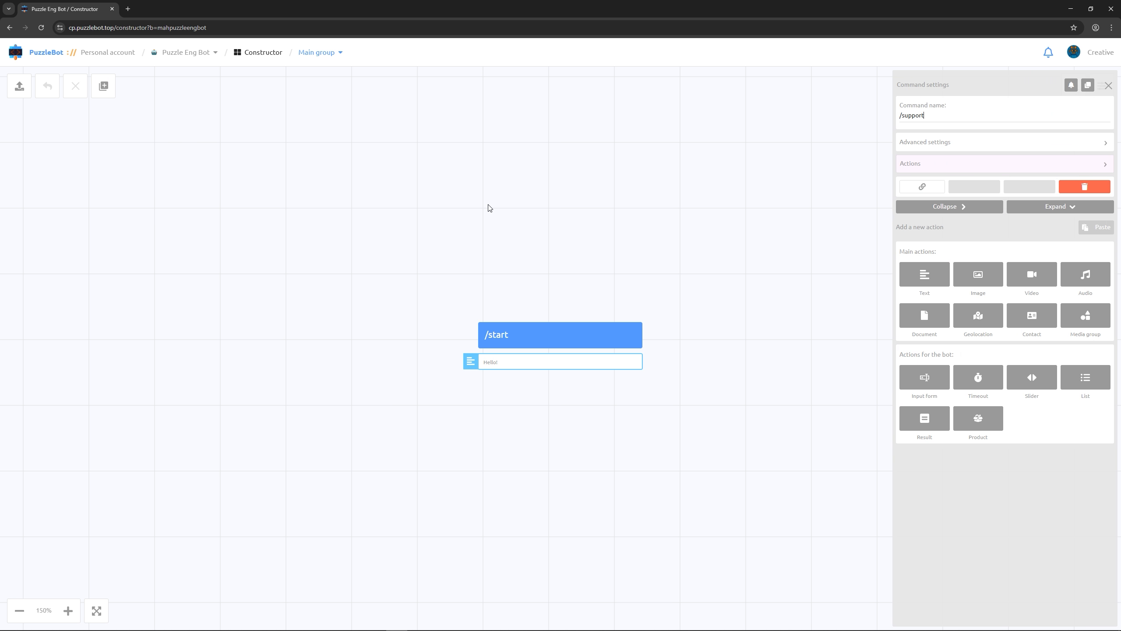
Add a text action to /support reading "Click the button below to start a dialogue with the admin:"
left_click(929, 274)
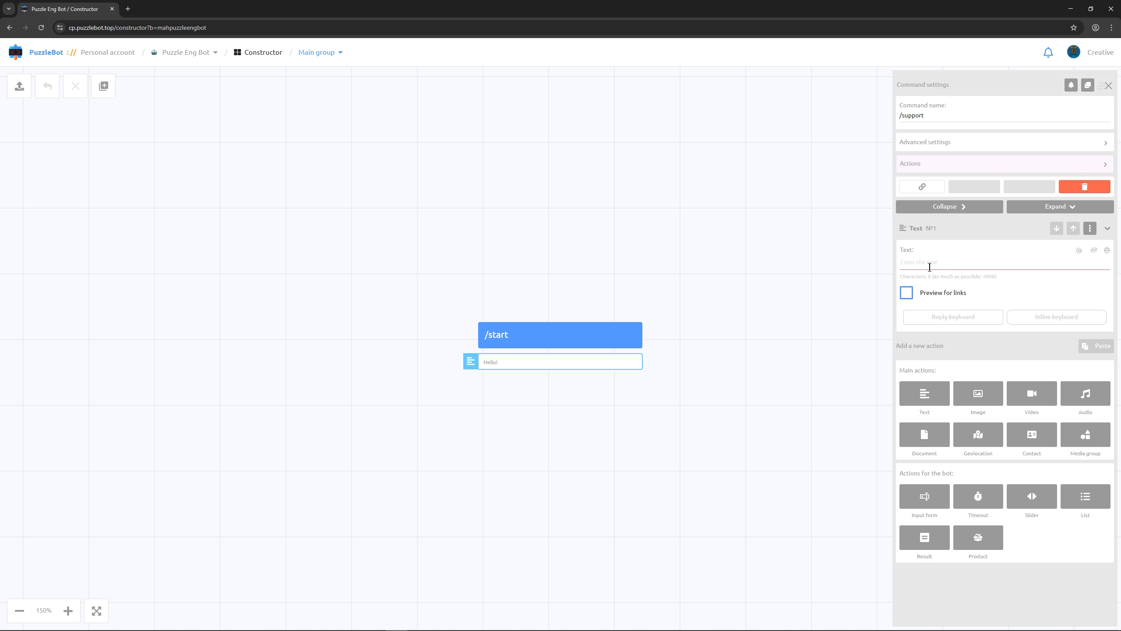
type("Click the button below to start a ")
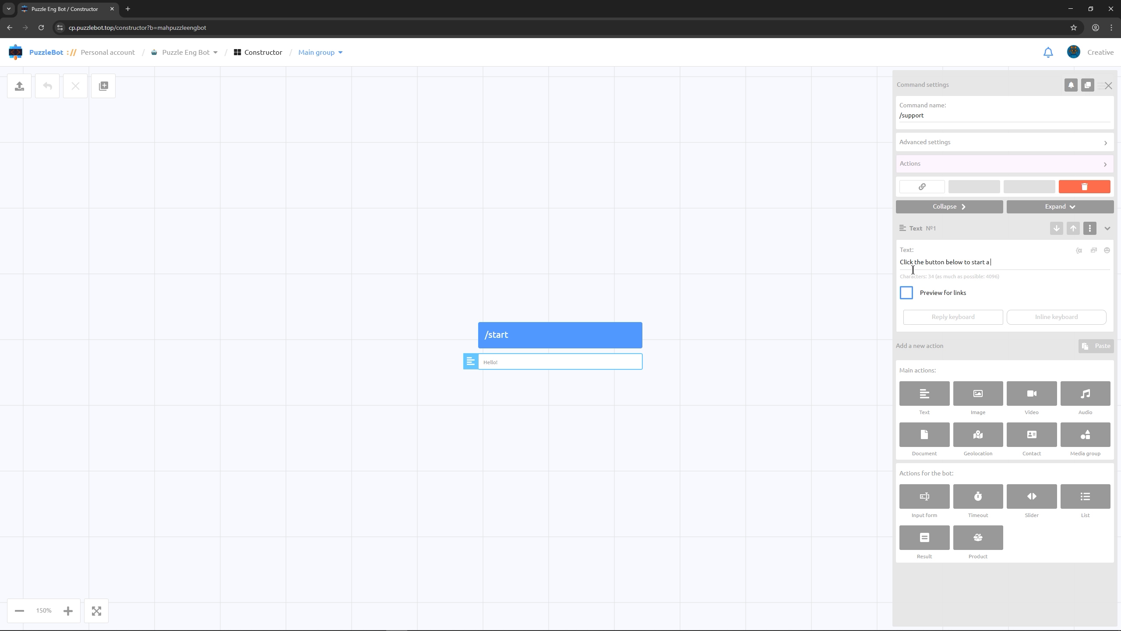
type("dialogue with the admin:")
Add an inline button named "Start a dialogue" to the text, with the action Starting a dialog
left_click(1071, 316)
left_click(988, 261)
type("Start a dialogue")
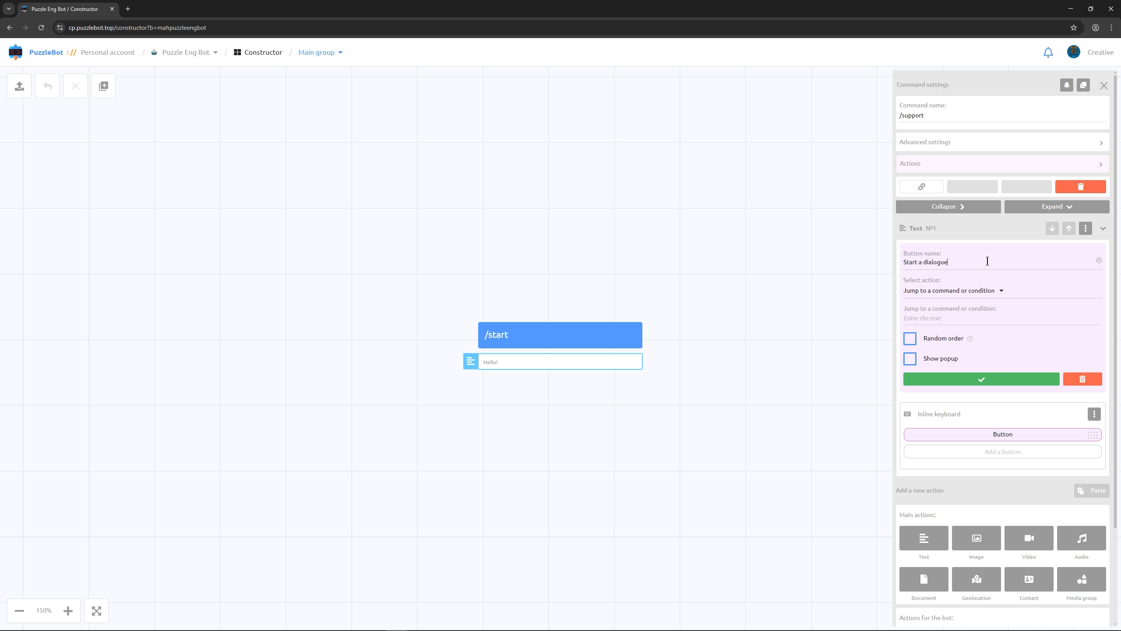
left_click(979, 290)
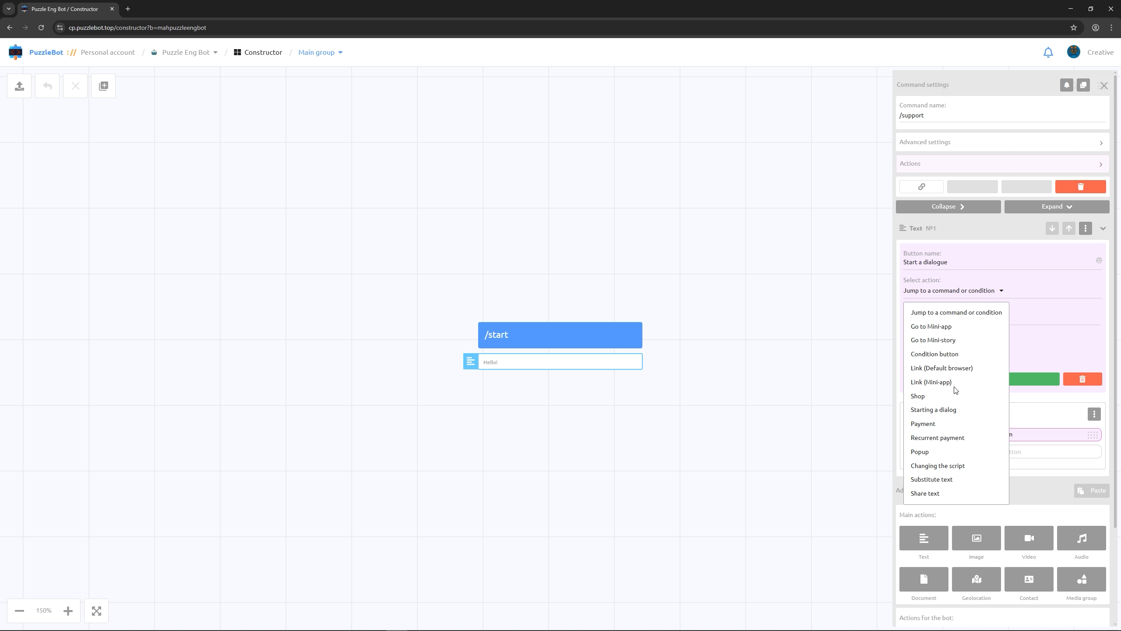
left_click(947, 410)
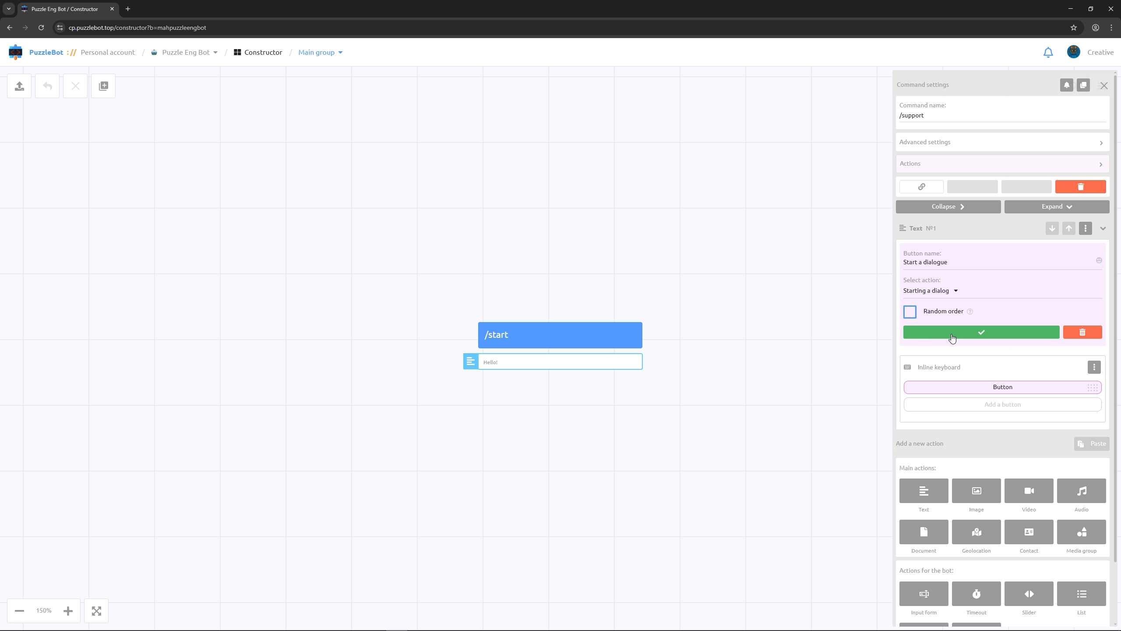
left_click(951, 335)
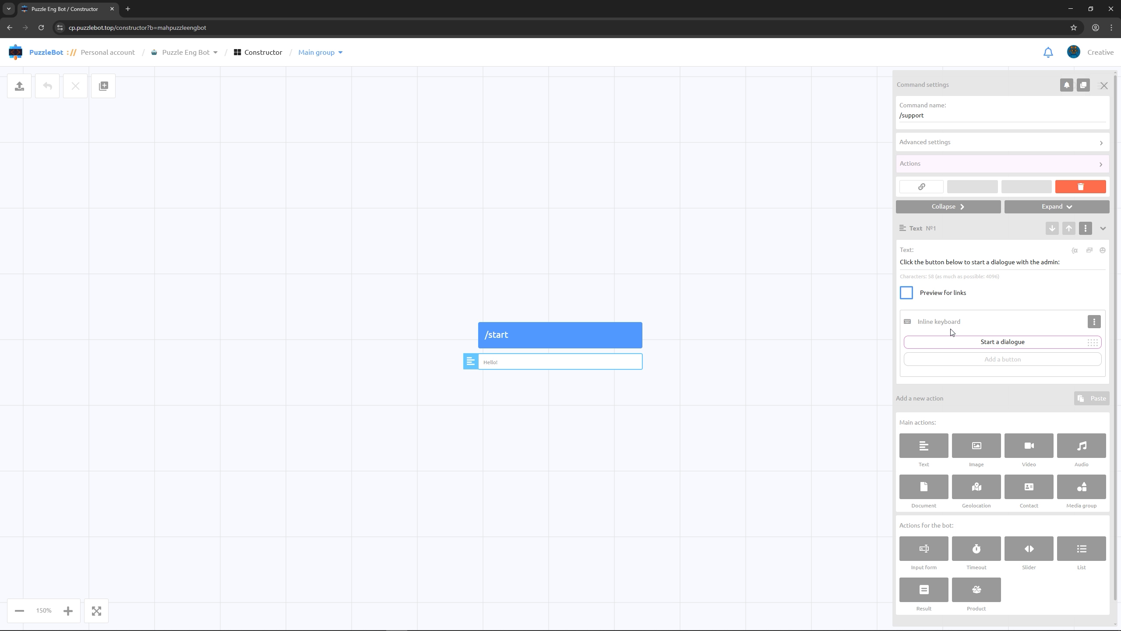
Display the /support command in the bot's Menu with the description "Support" and position its block beside /start
left_click(960, 147)
left_click(909, 304)
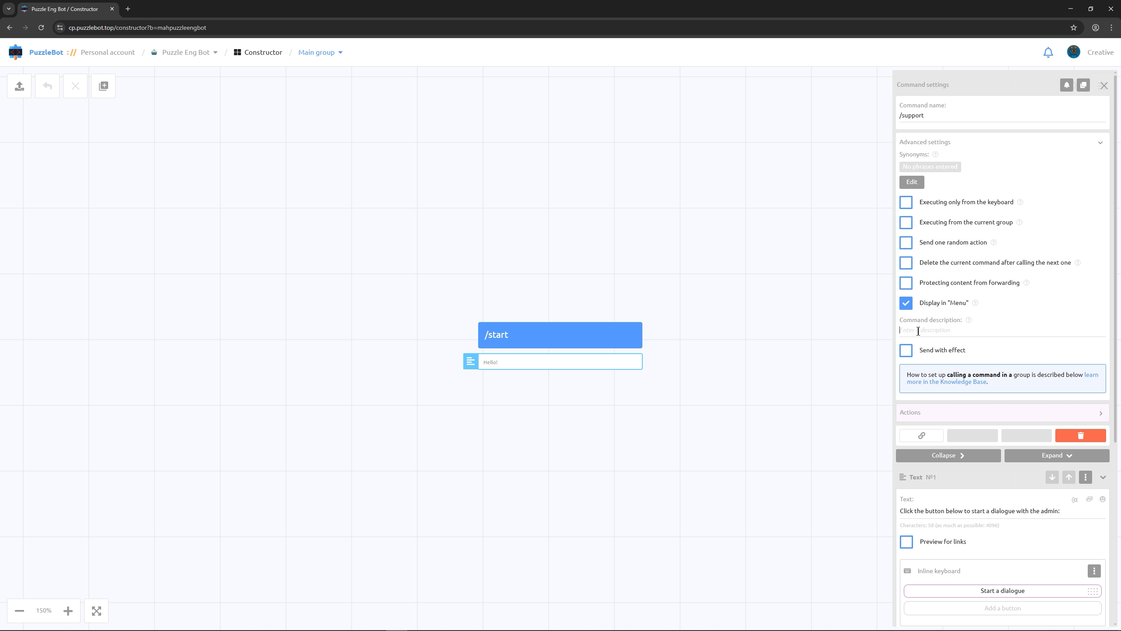
type("Support")
left_click(716, 270)
left_click_drag(602, 324, 623, 300)
Create another command named "Notify admin"
left_click(103, 86)
left_click(119, 124)
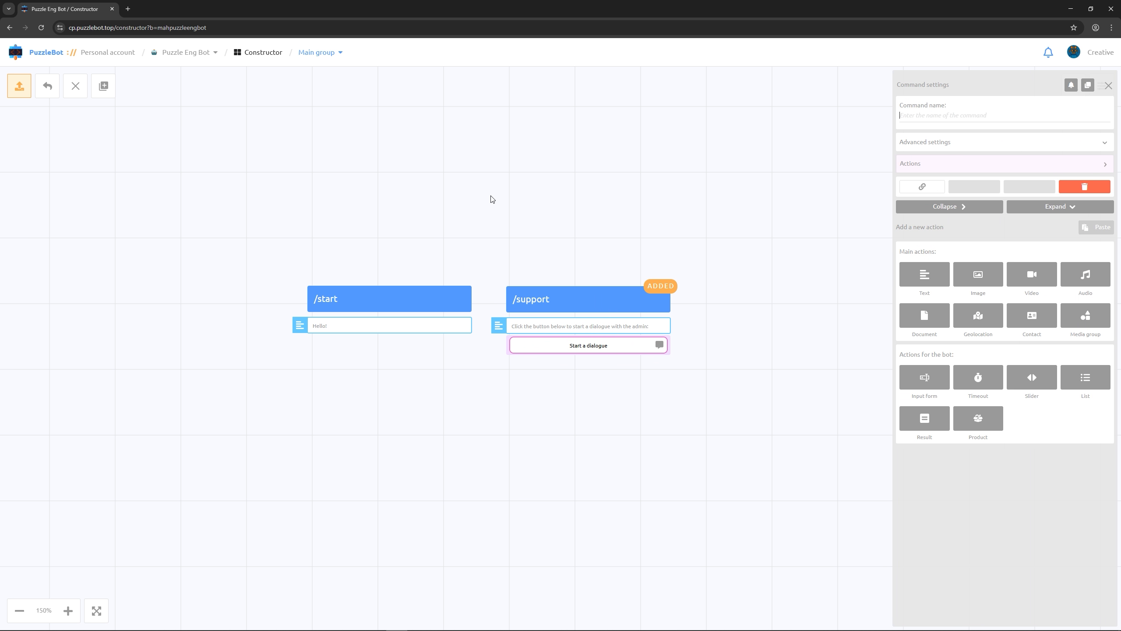
type("Notify admin")
Add a text action to Notify admin that begins with "User" followed by the USER_ID variable
left_click(945, 277)
left_click(917, 266)
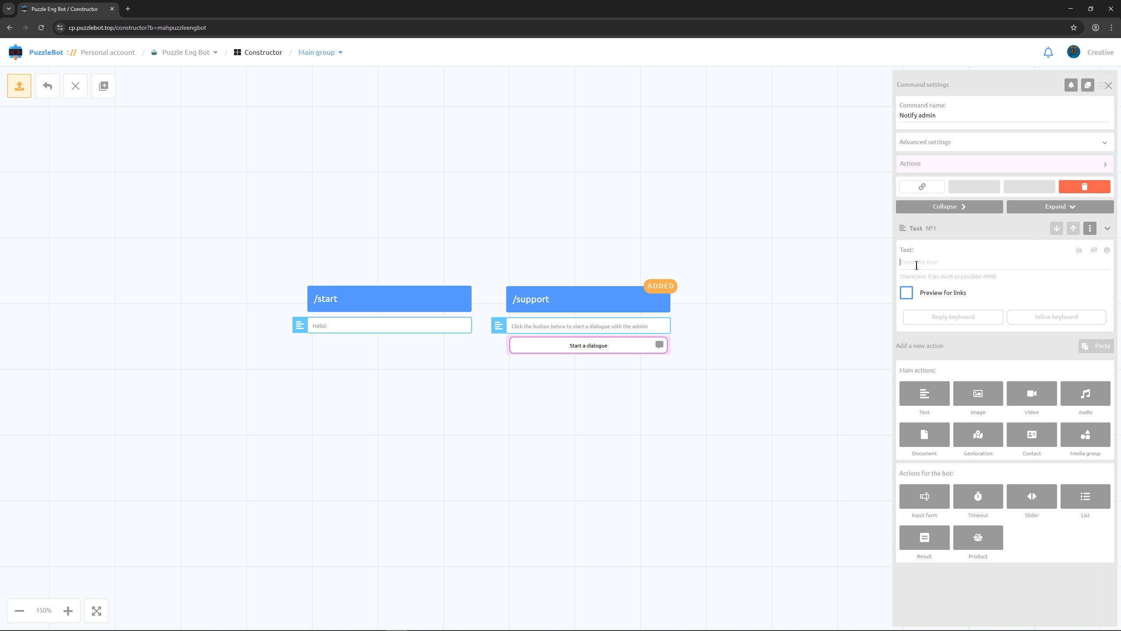
type("📥")
left_click(1079, 251)
type("user_id")
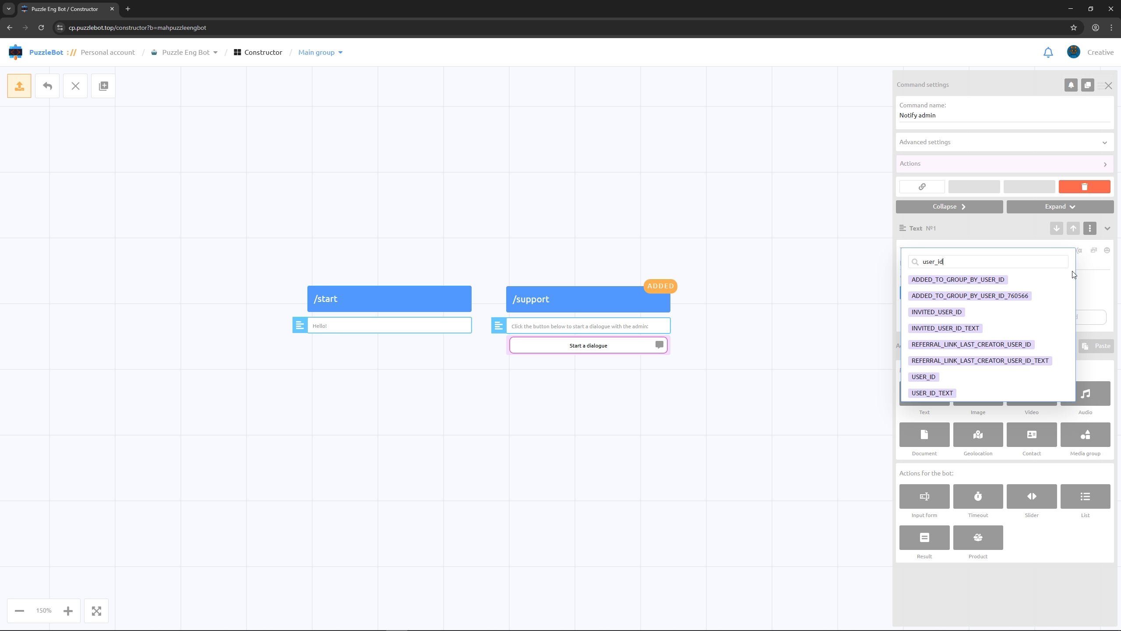
left_click(936, 378)
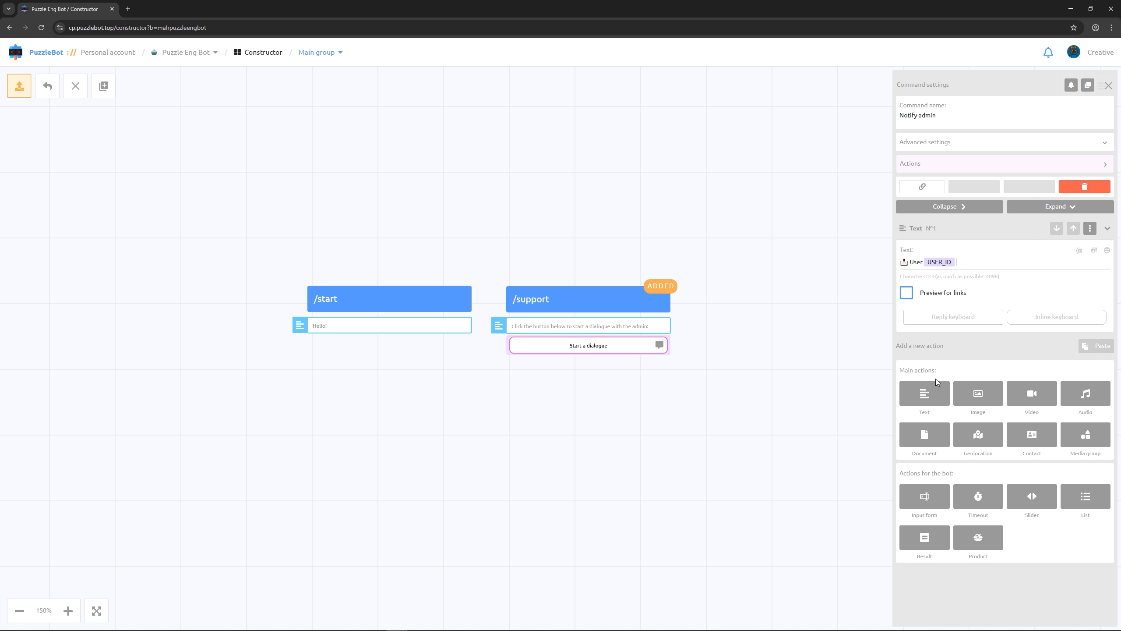
Append the USERNAME and FIRST_NAME variables to the notification text, separating the variables with "|"
left_click(1079, 251)
type("username")
left_click(938, 377)
left_click(1079, 250)
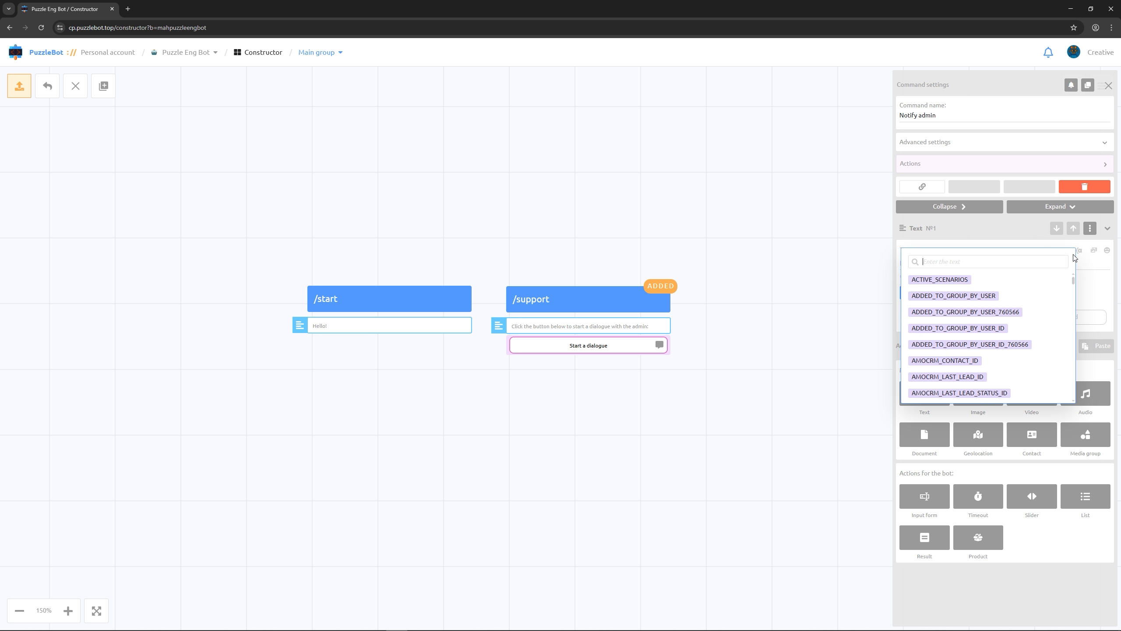
type("firs")
type("t")
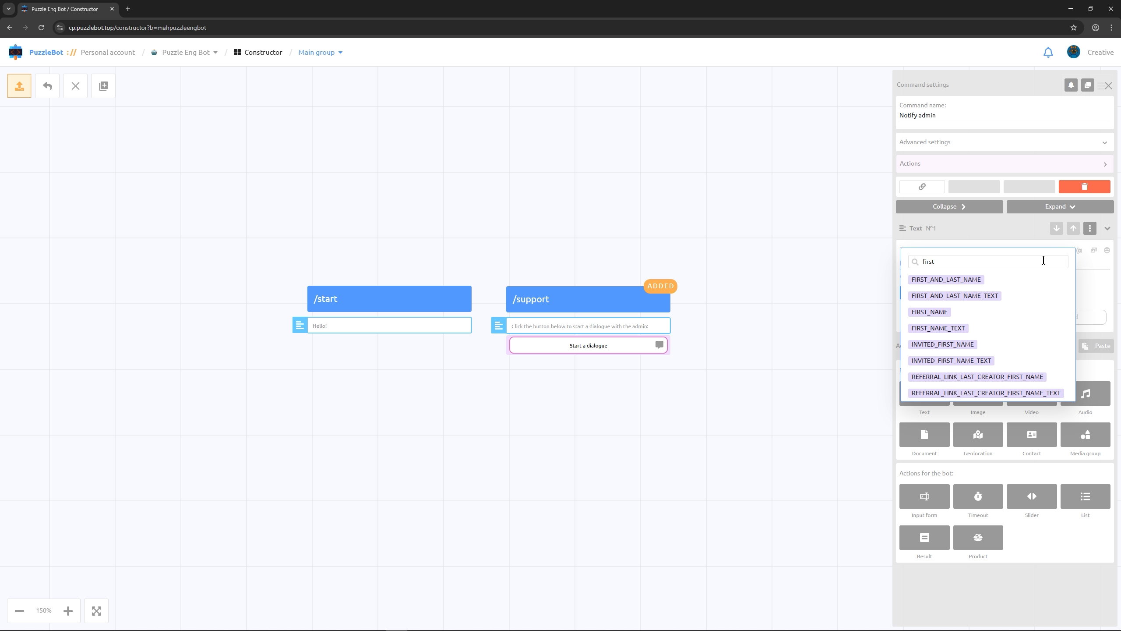
left_click(935, 312)
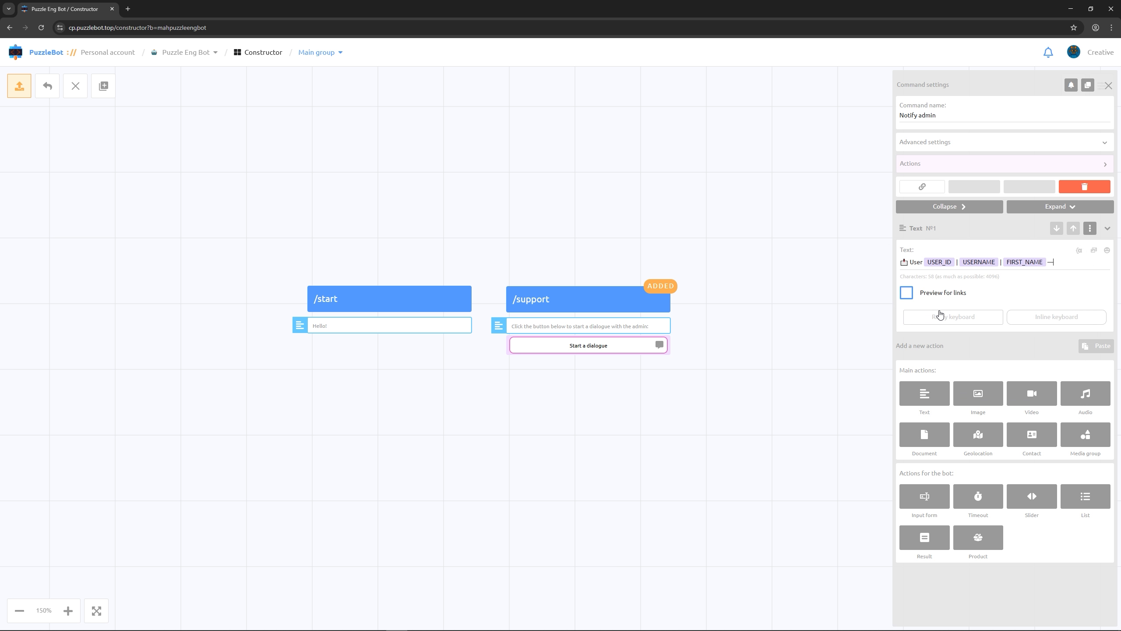
Complete the notification text with "started a dialogue" and, after a blank line, "User balance: {{user_balance}}"
type("started a dialogue")
key("Return")
key("Return")
type("Use")
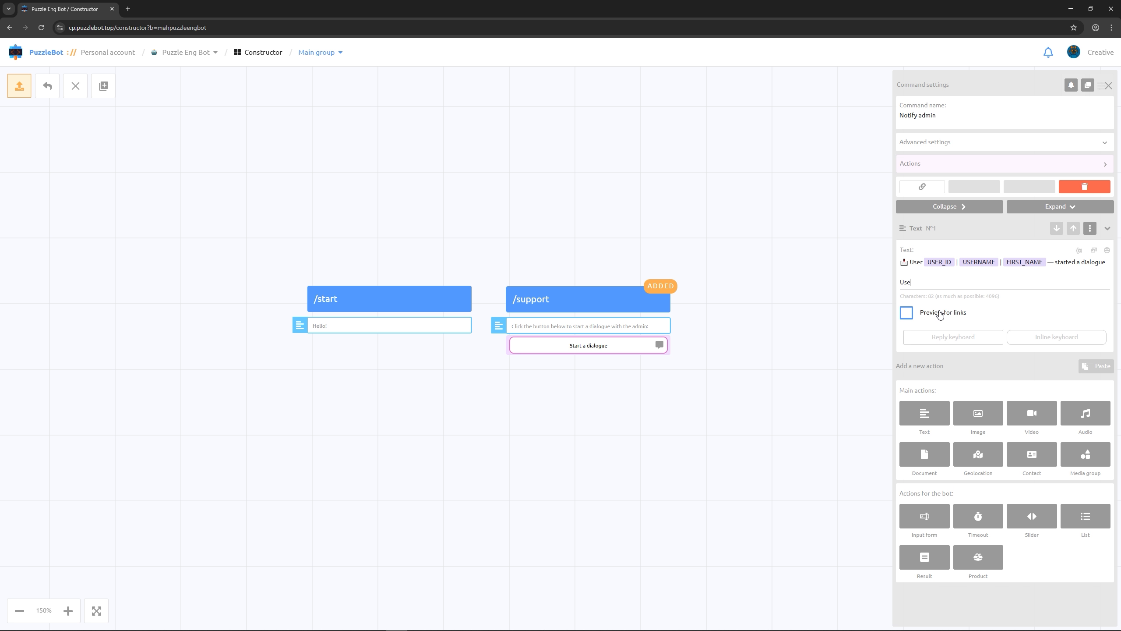
type("r balance: {{user_balance")
Add an inline button "Start a dialogue" with action Link (Default browser) and an external link ending in "logs?b={{BOT_USERNAME_TEXT}}&gr={{BOT_ID}}&u={{USER_ID_TEXT}}"
left_click(1057, 341)
left_click(971, 259)
type("Star")
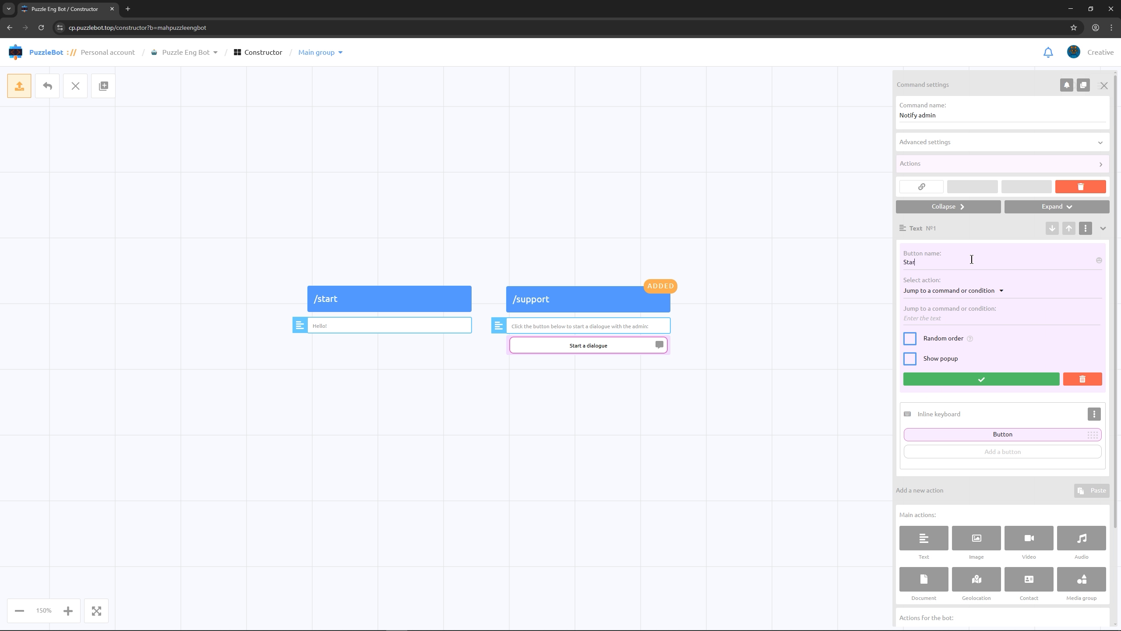
type("t a dialogue")
left_click(958, 289)
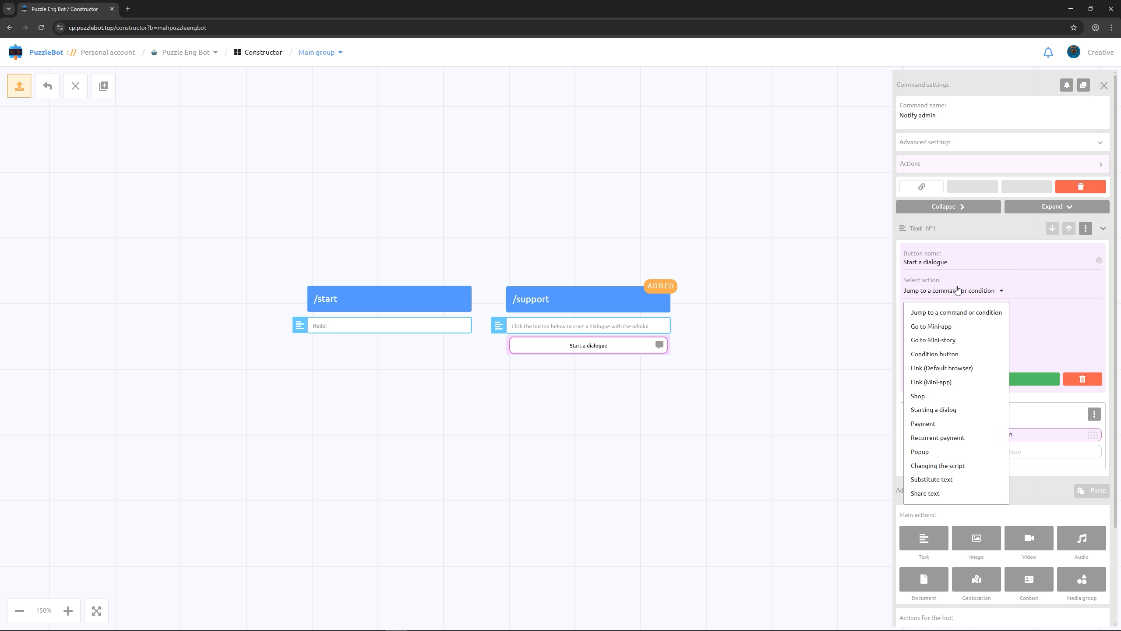
left_click(945, 366)
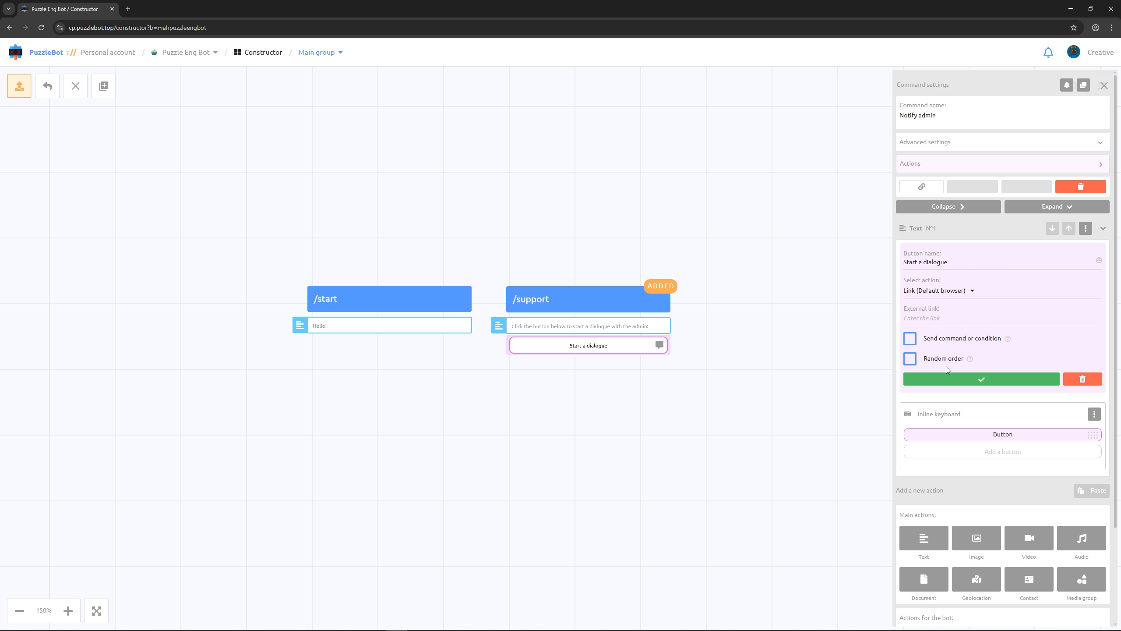
left_click(950, 320)
key("ctrl+v")
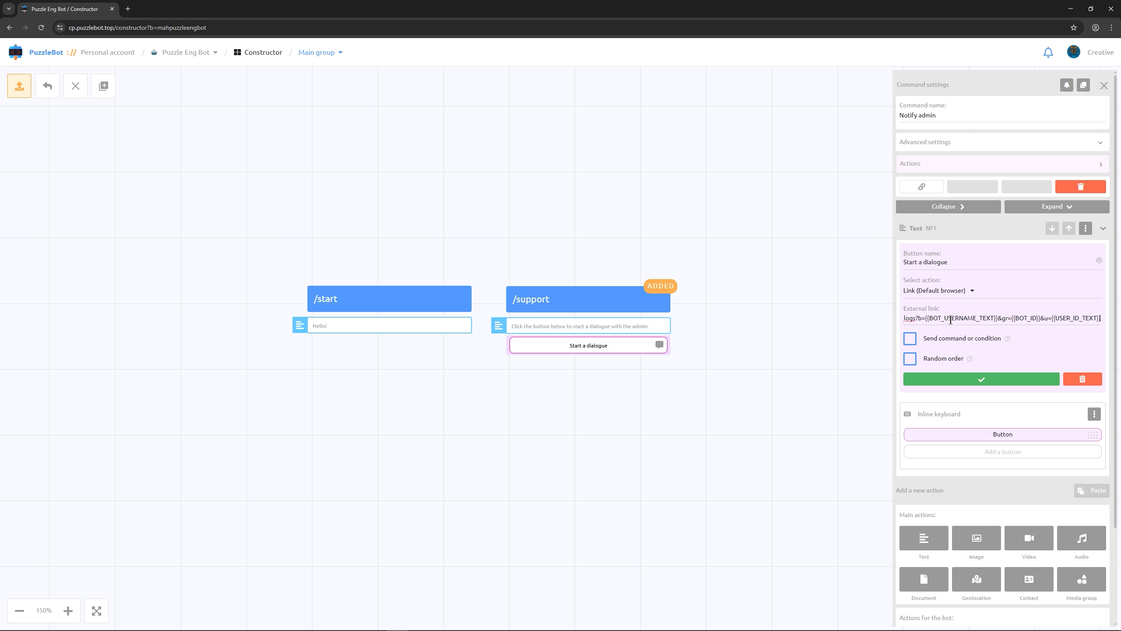
left_click(937, 381)
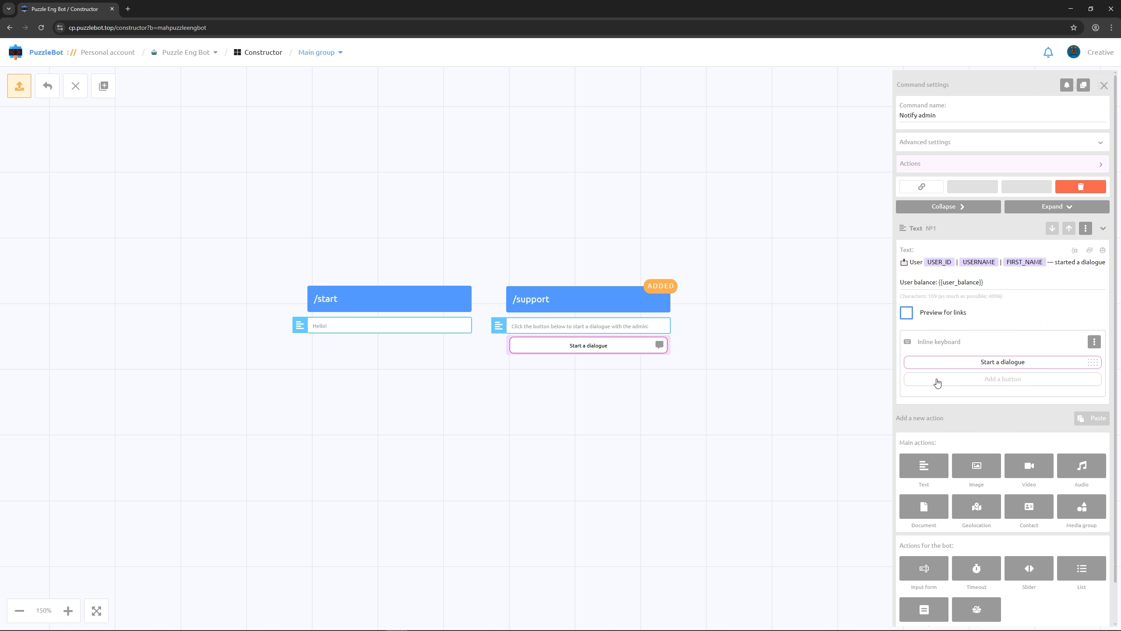
Add a second inline button "Write to PM" with a pasted Link (Default browser), and position the Notify admin block beside /support
left_click(937, 379)
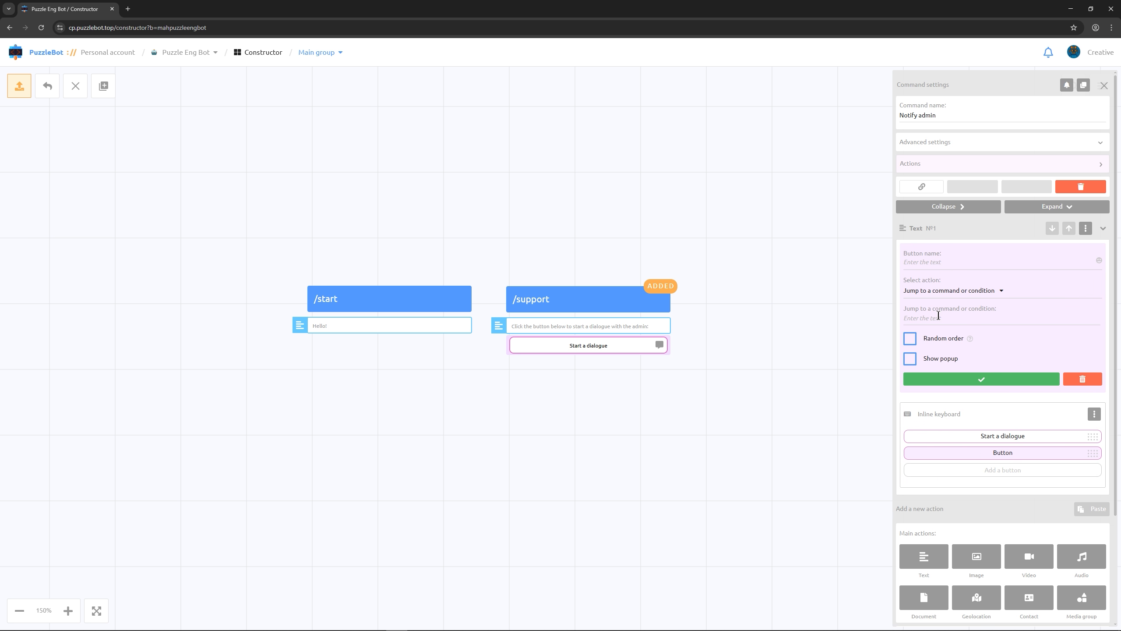
type("Write to PM")
left_click(929, 295)
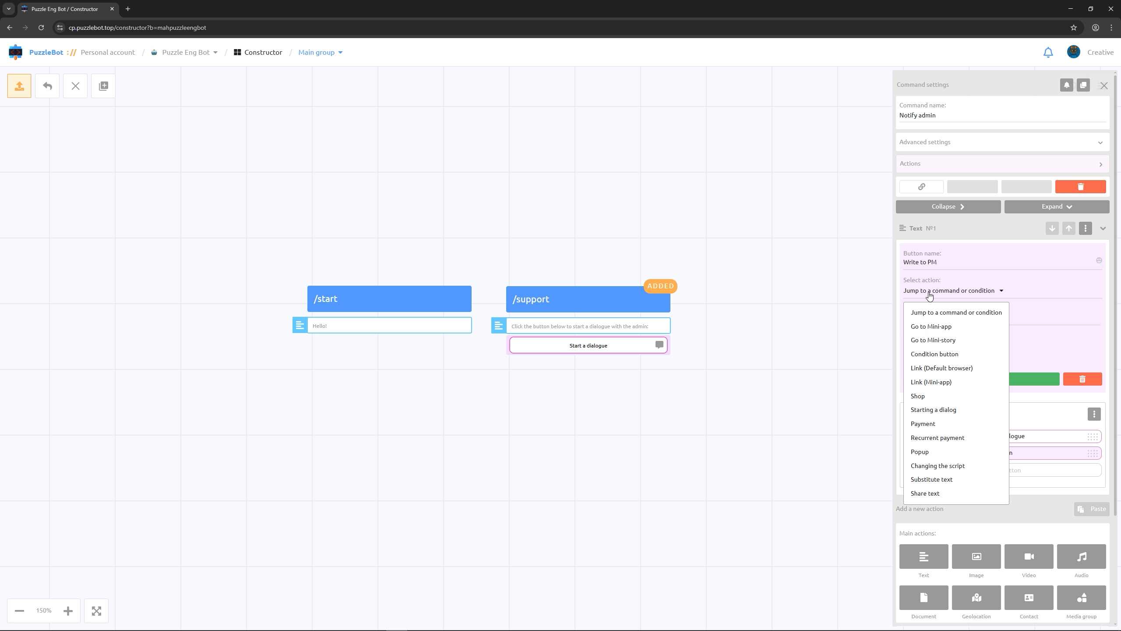
left_click(943, 368)
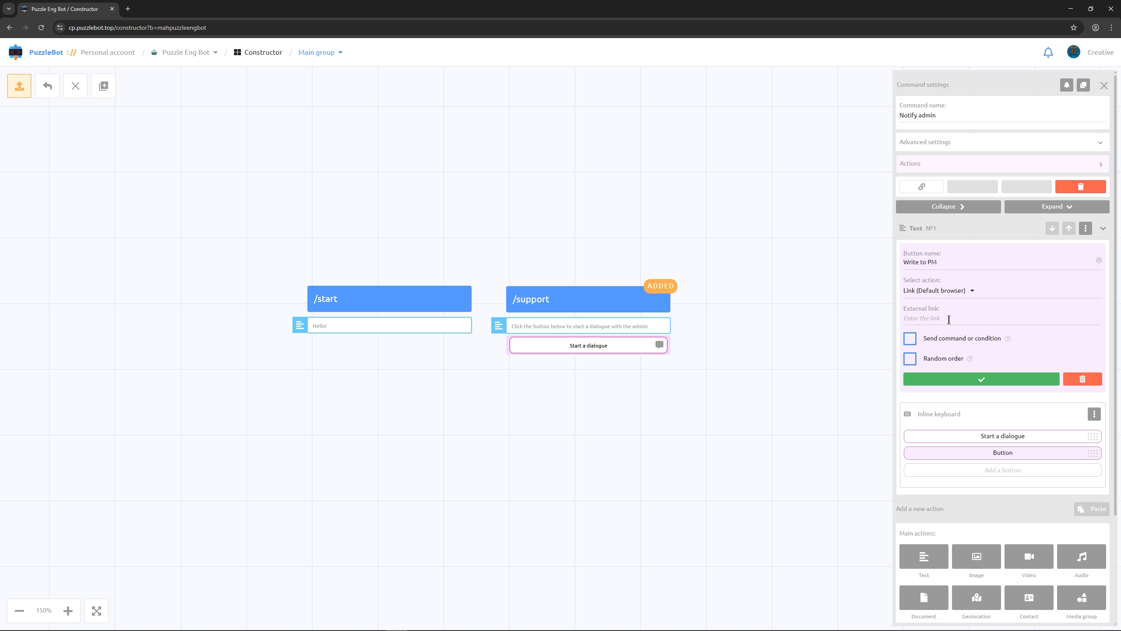
type("https://t.me/{{USERNAME_TEXT}}")
left_click(951, 381)
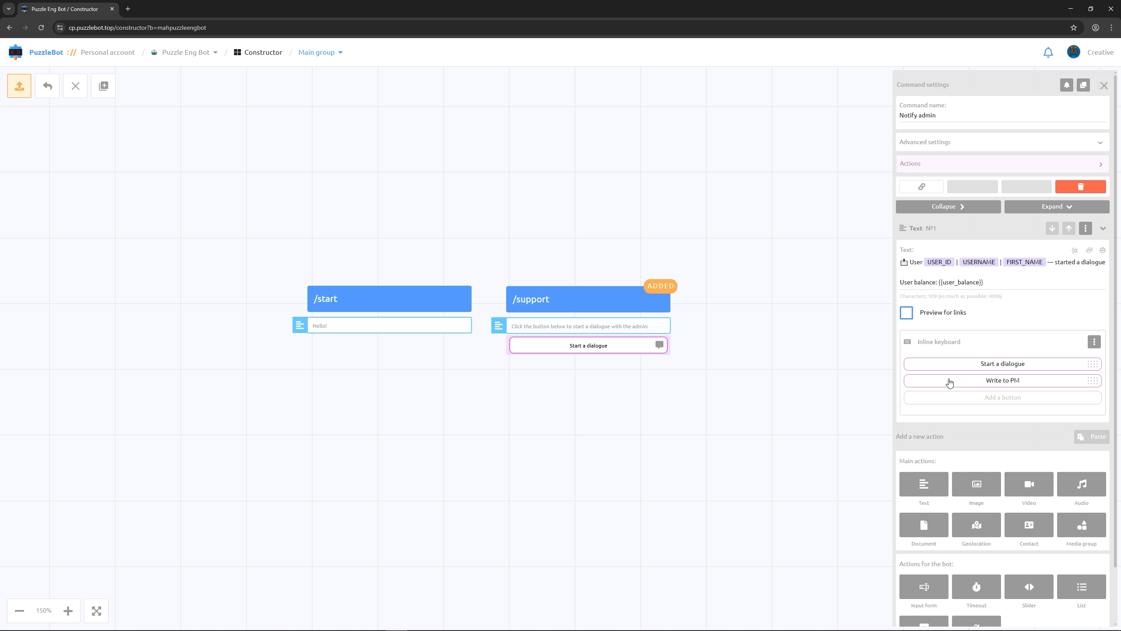
left_click(813, 372)
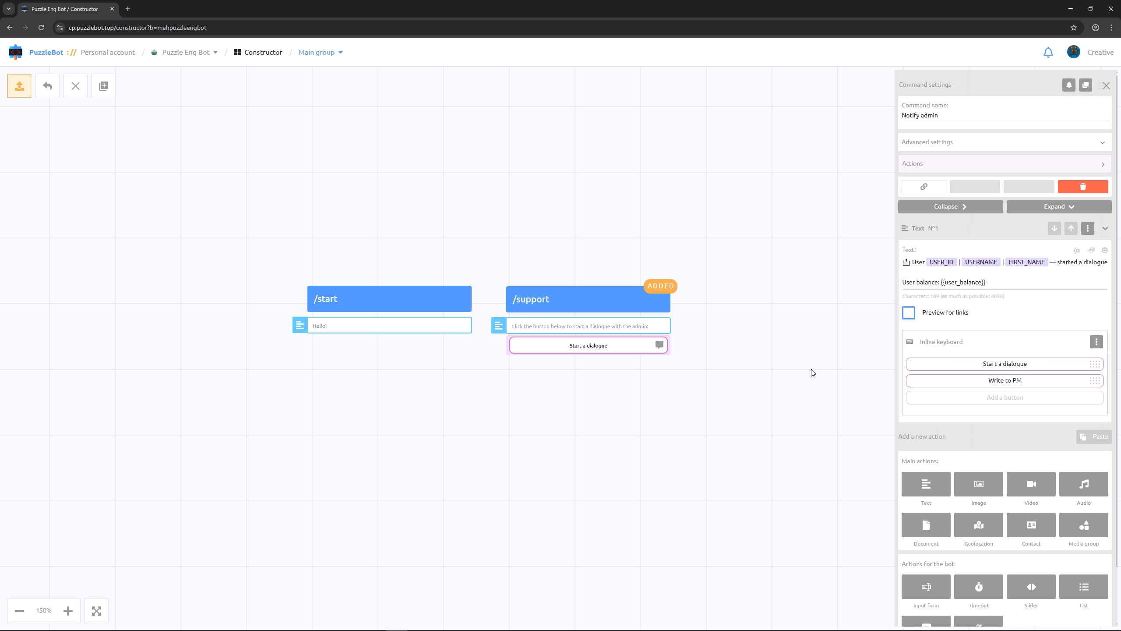
left_click_drag(526, 307, 562, 245)
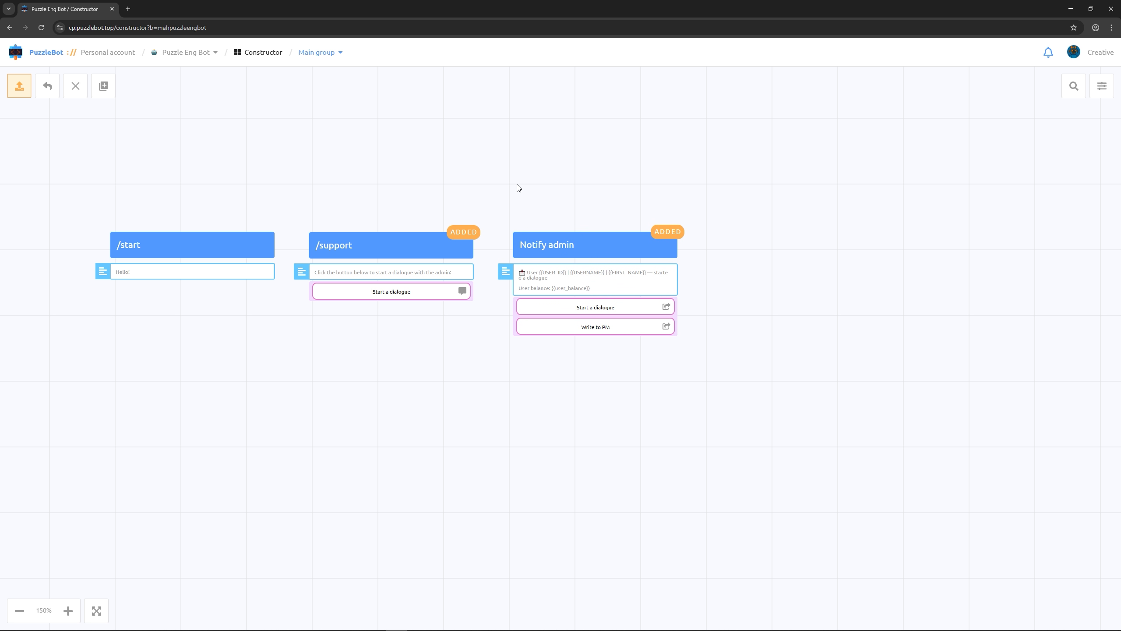
Create another usual command named "Sending a notification"
left_click(103, 86)
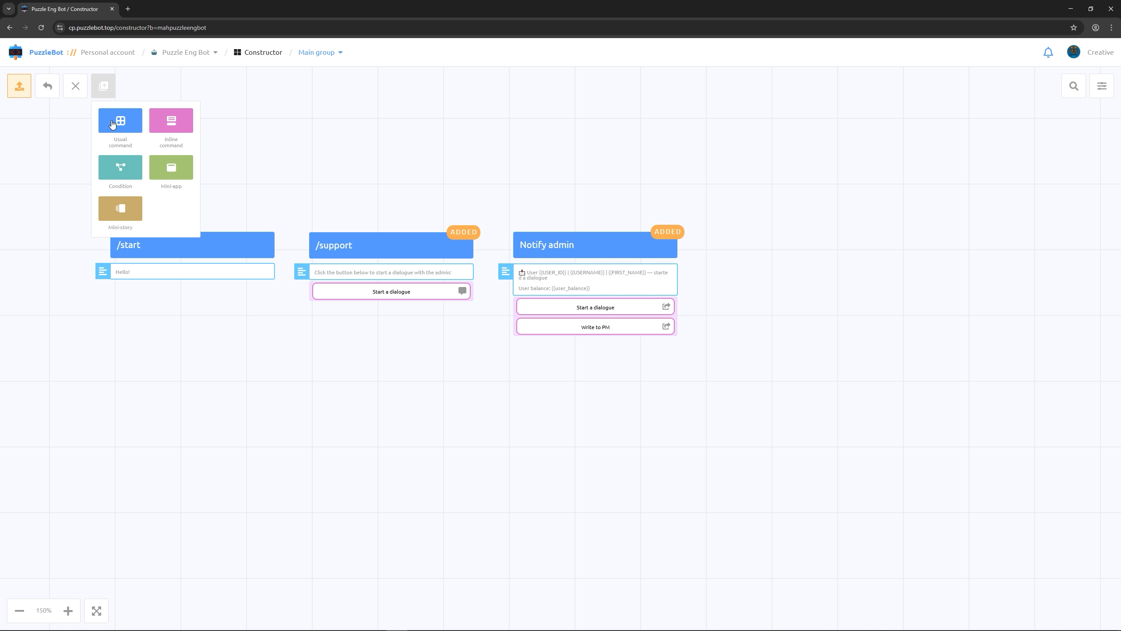
left_click(111, 122)
type("Sending a notification")
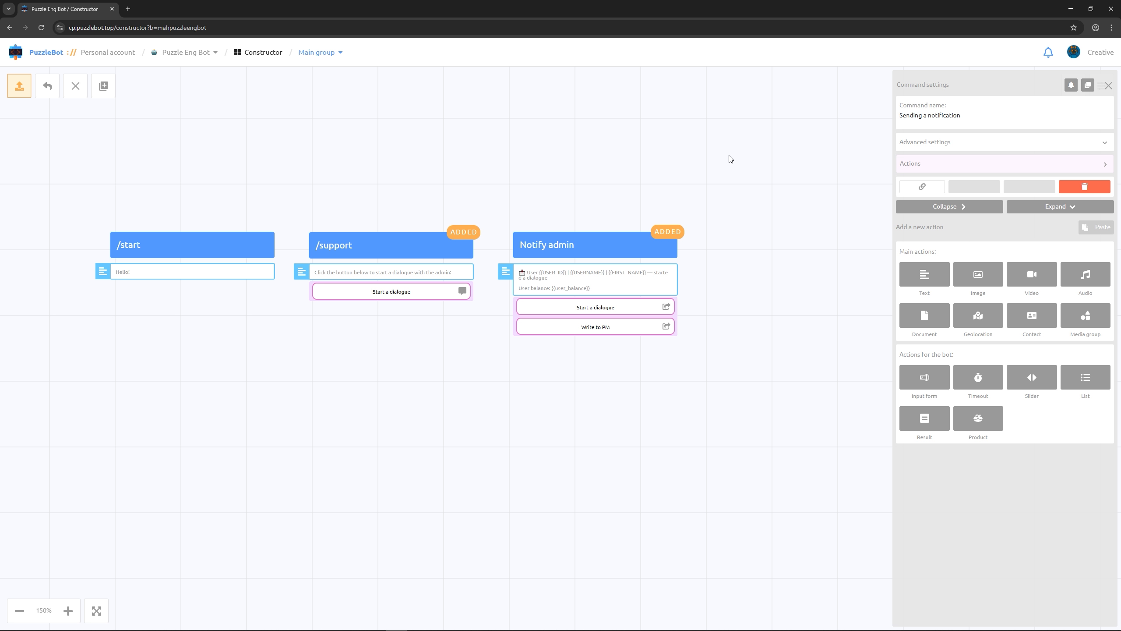
Give the Sending a notification command a Send command or condition action that calls Notify admin
left_click(911, 165)
left_click(925, 271)
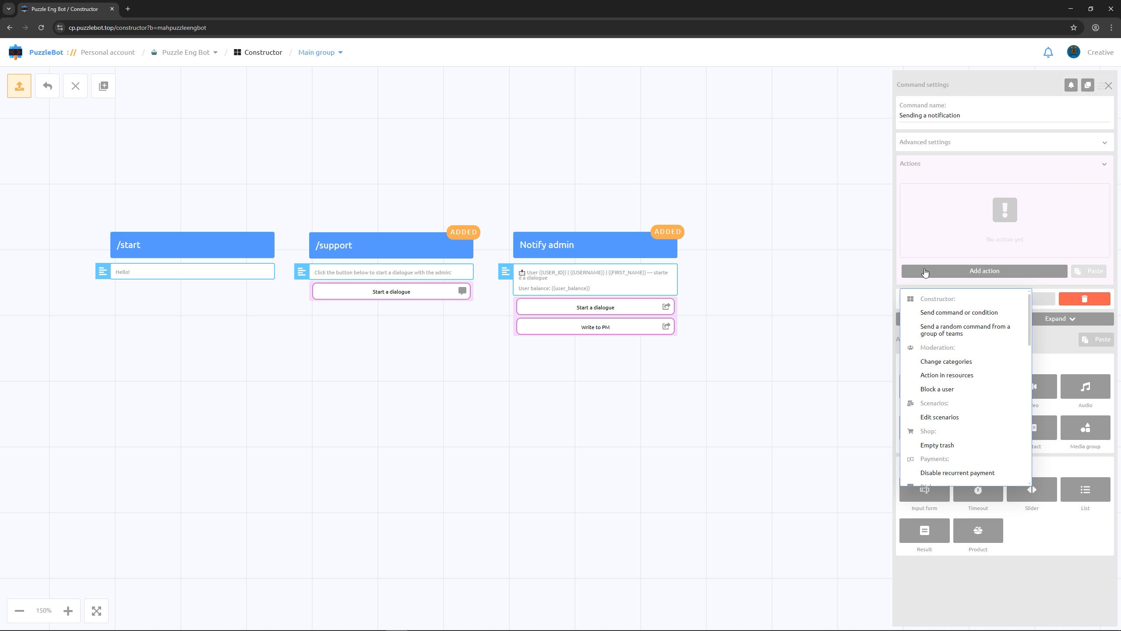
left_click(922, 314)
left_click(938, 215)
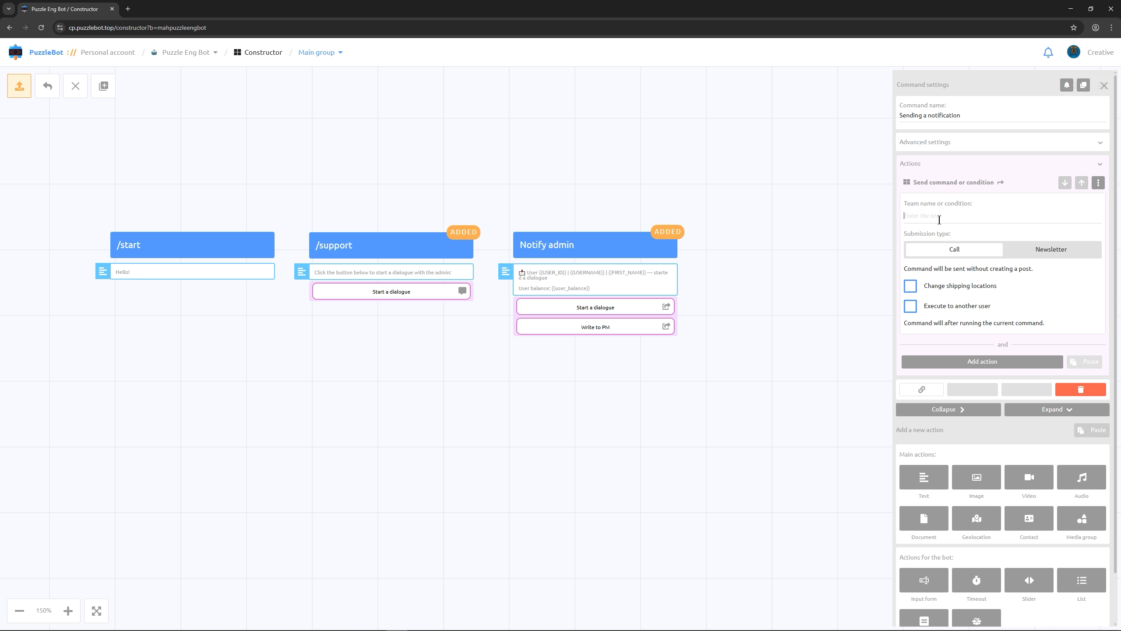
type("no")
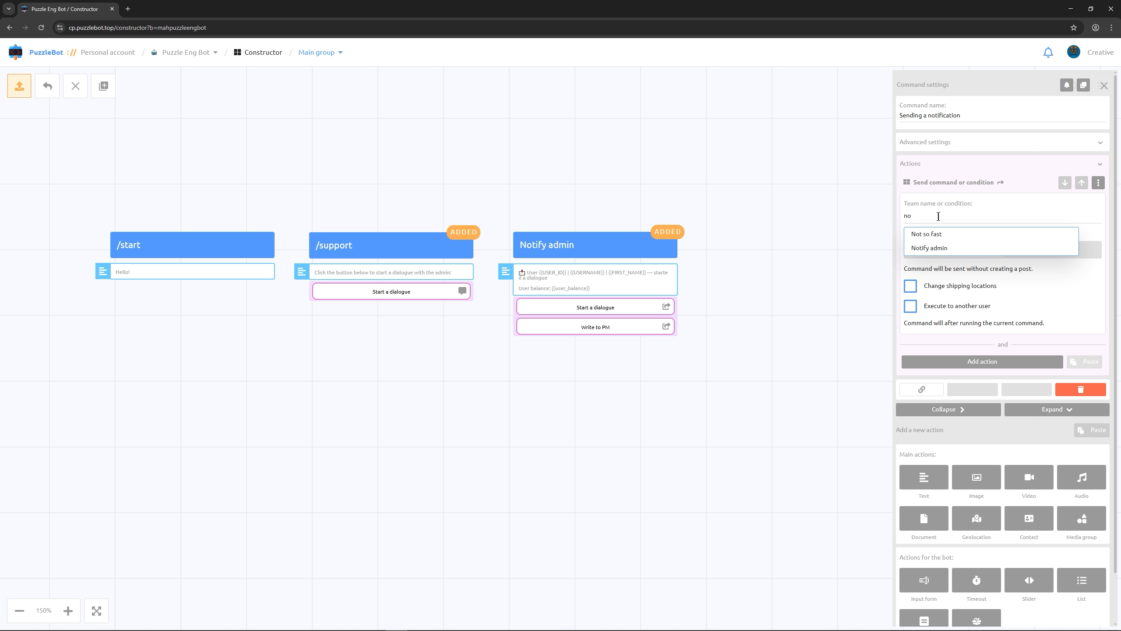
left_click(932, 248)
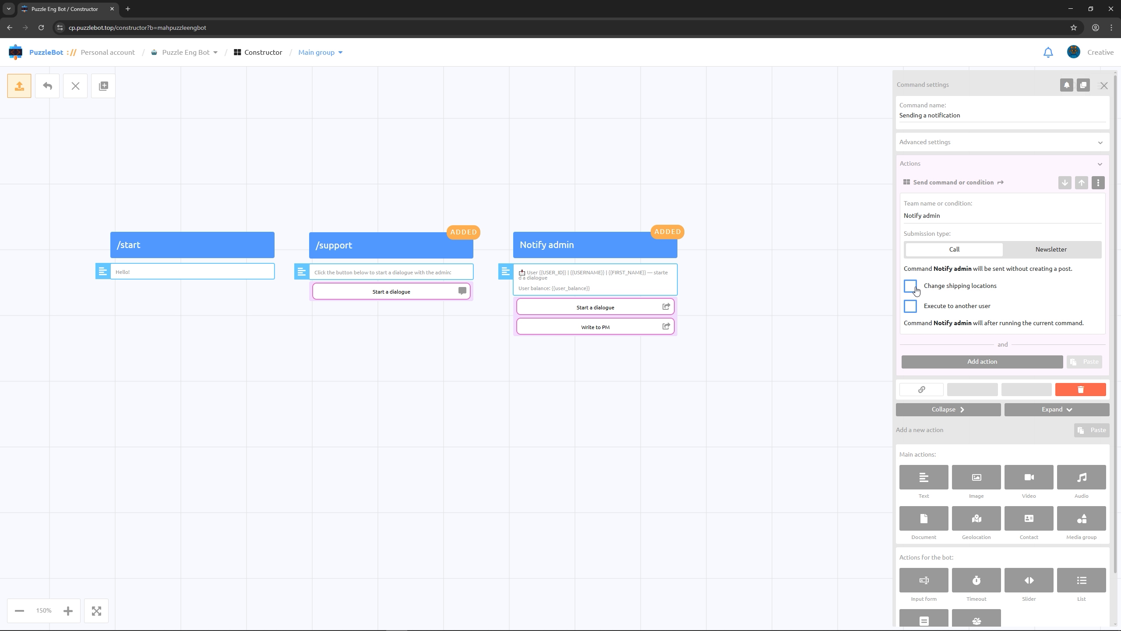
Change the action's shipping location to the General topic of Puzzle Group, and position the Sending a notification block above Notify admin
left_click(909, 285)
left_click(921, 331)
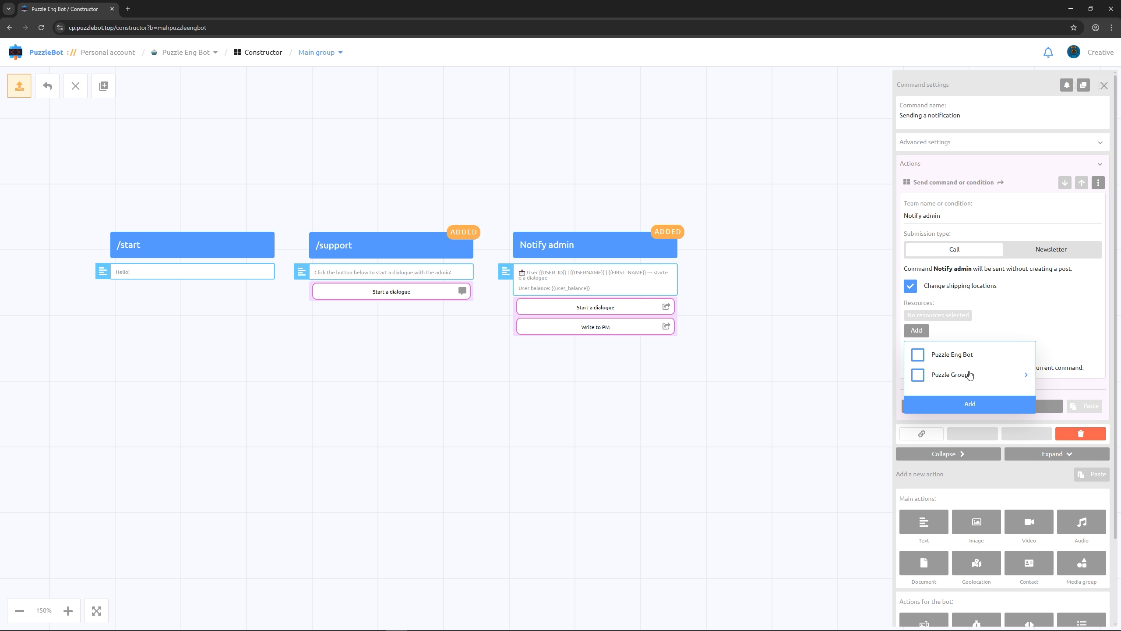
left_click(1025, 376)
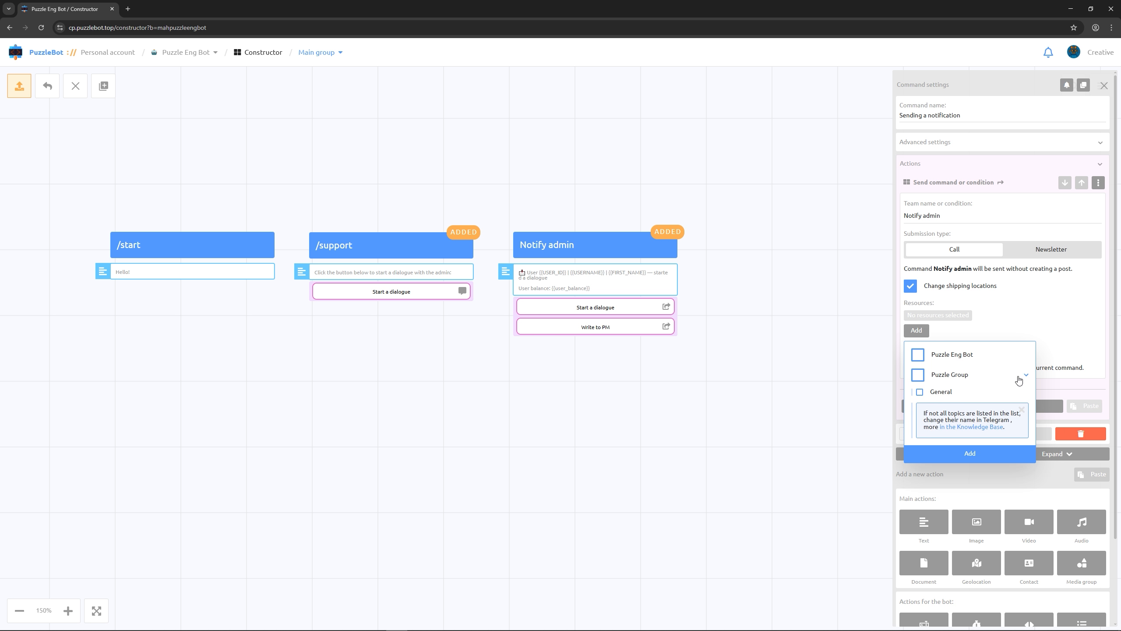
left_click(920, 392)
left_click(943, 452)
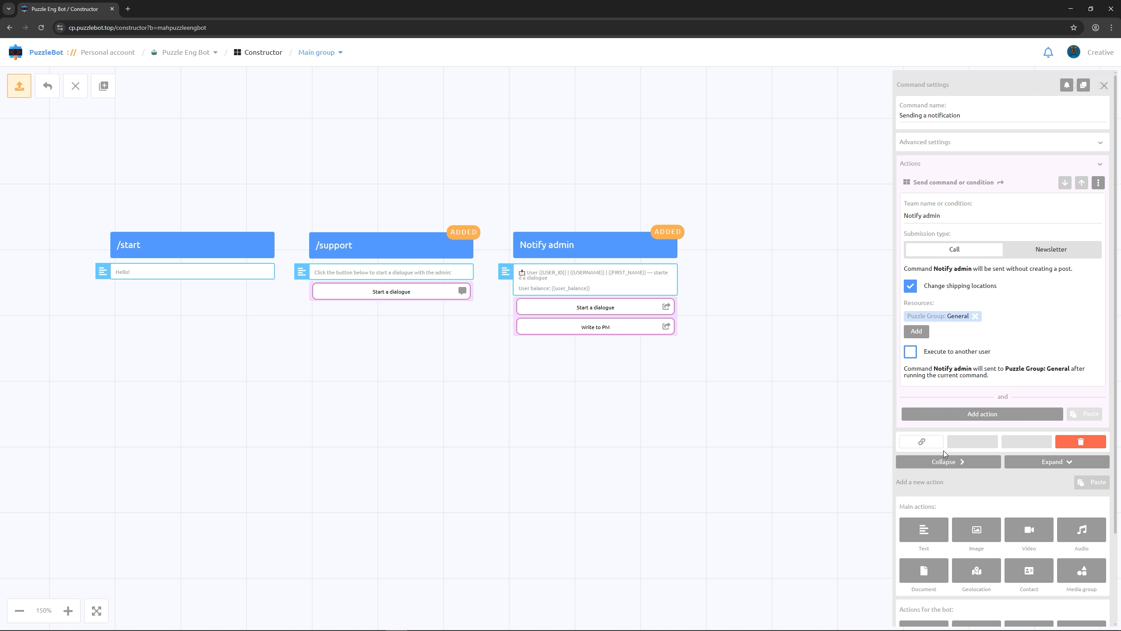
left_click(696, 440)
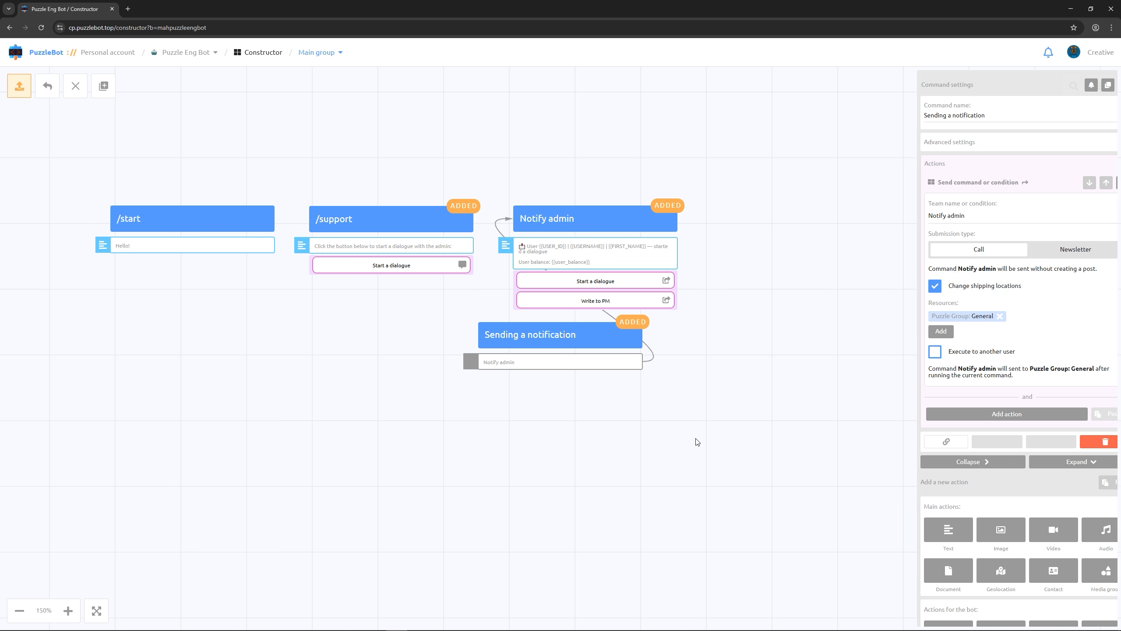
left_click_drag(569, 332, 601, 147)
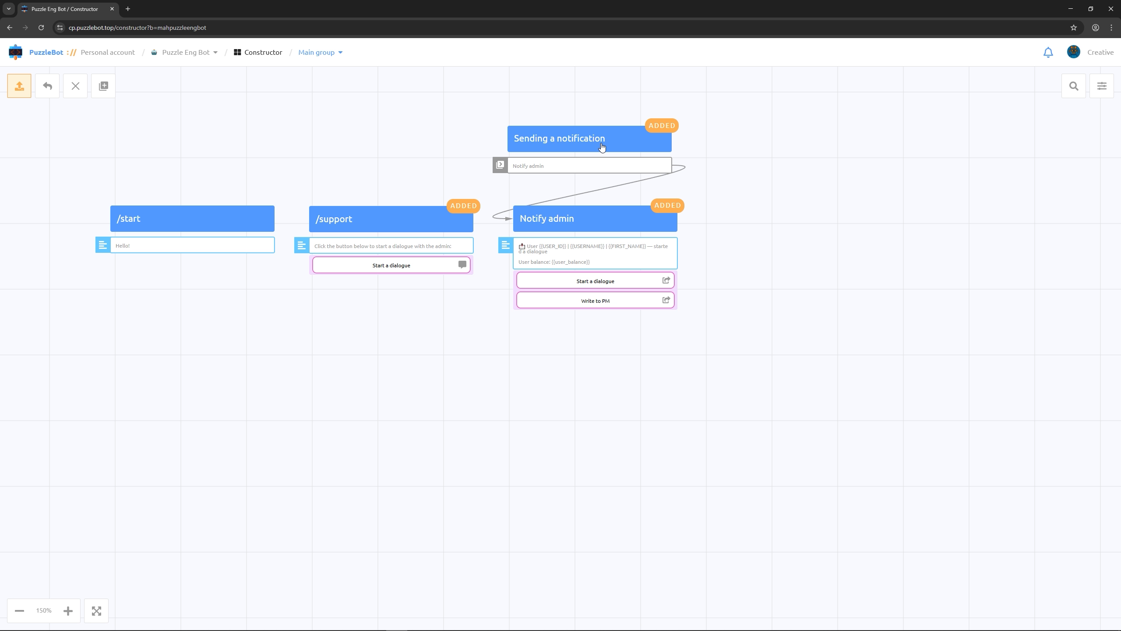
Open the configuration of the Starting a dialog event in the bot's Events section
left_click(193, 61)
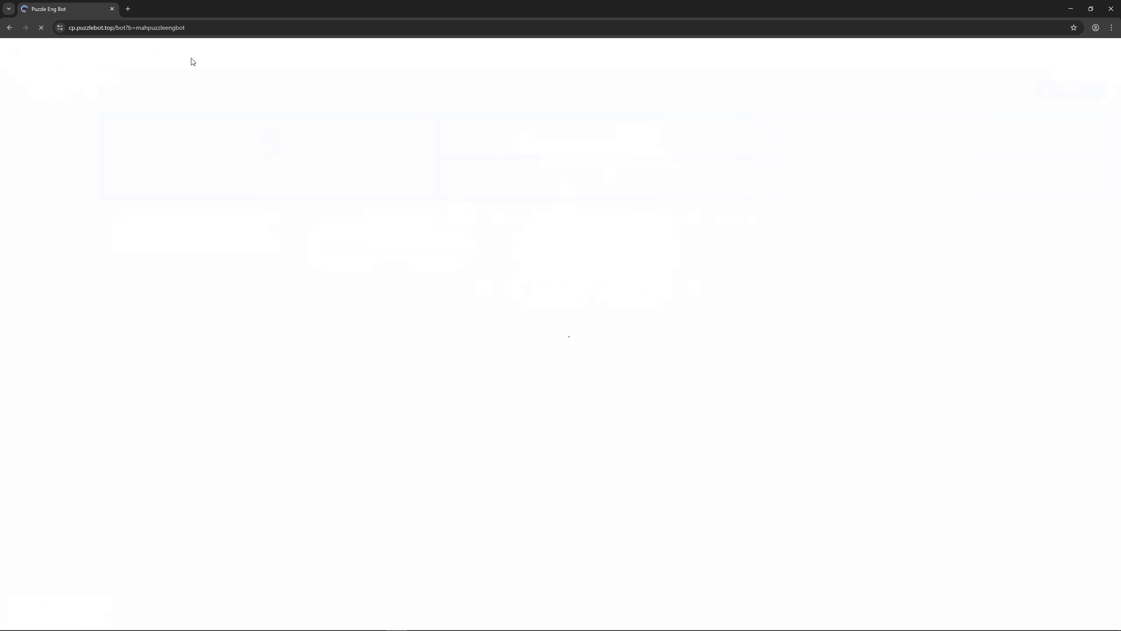
left_click(42, 200)
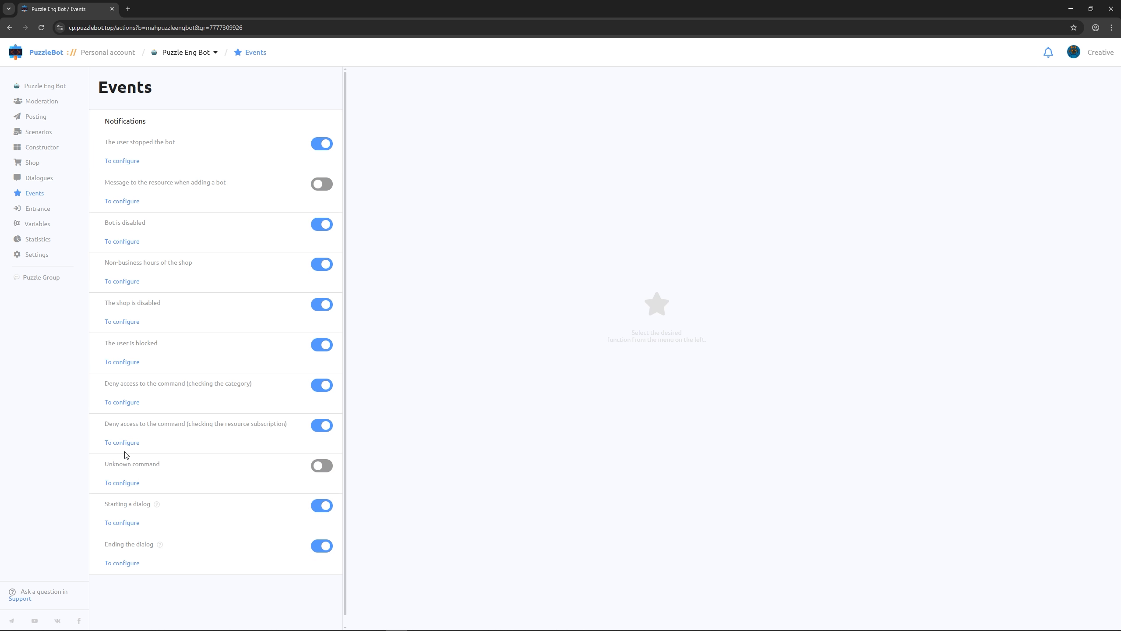
left_click(122, 522)
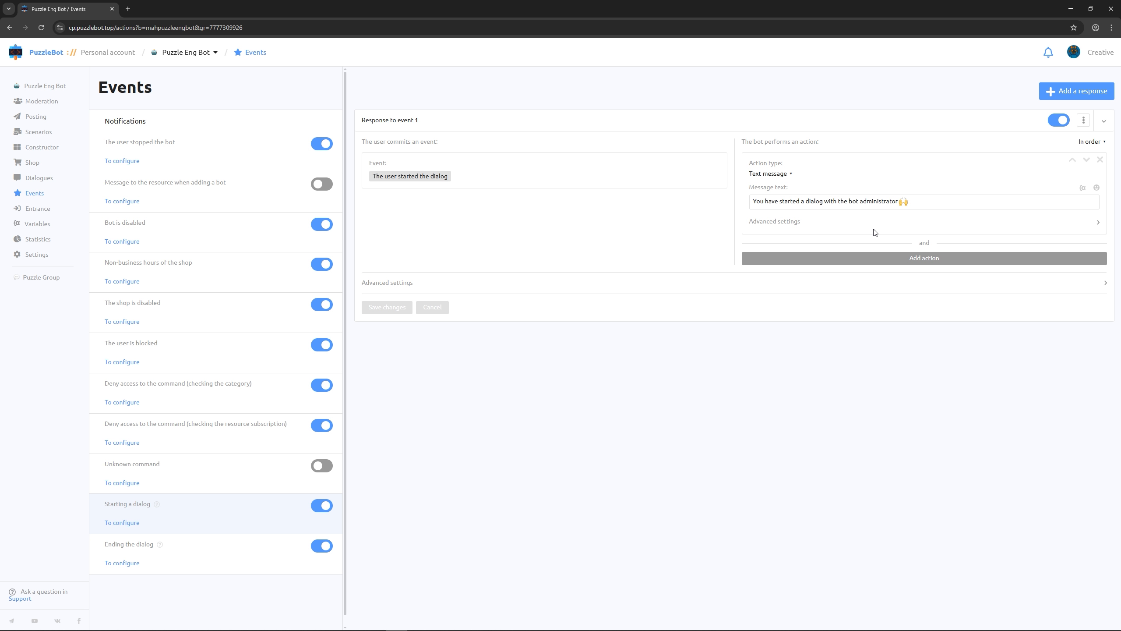
Add a Command or condition action calling Sending a notification to the Starting a dialog response, and save the changes
left_click(866, 263)
left_click(785, 275)
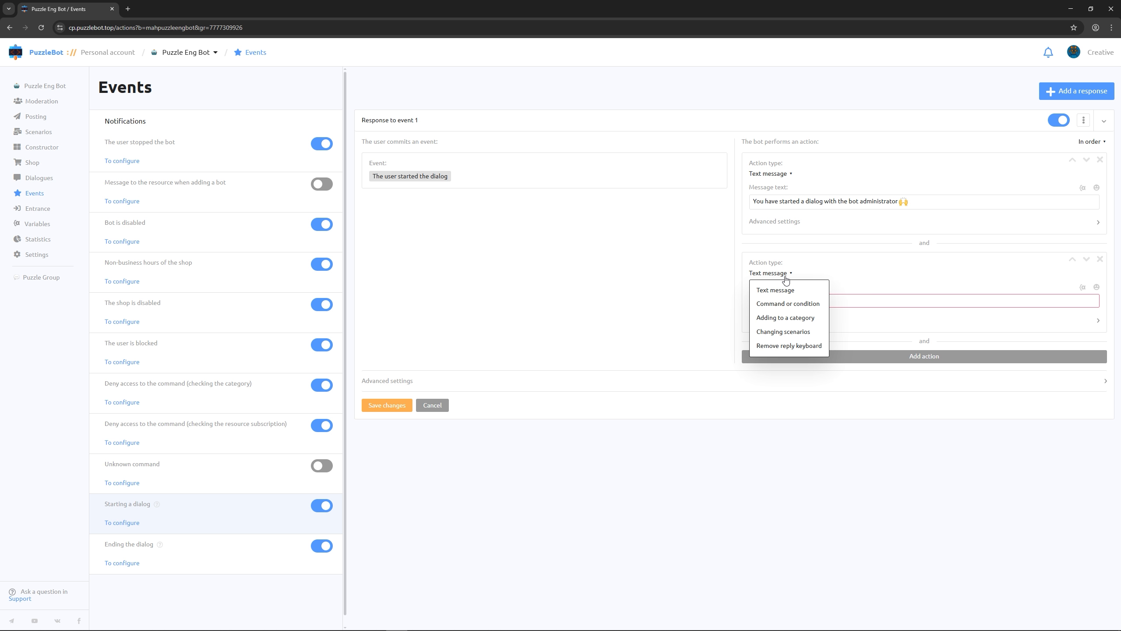
left_click(775, 304)
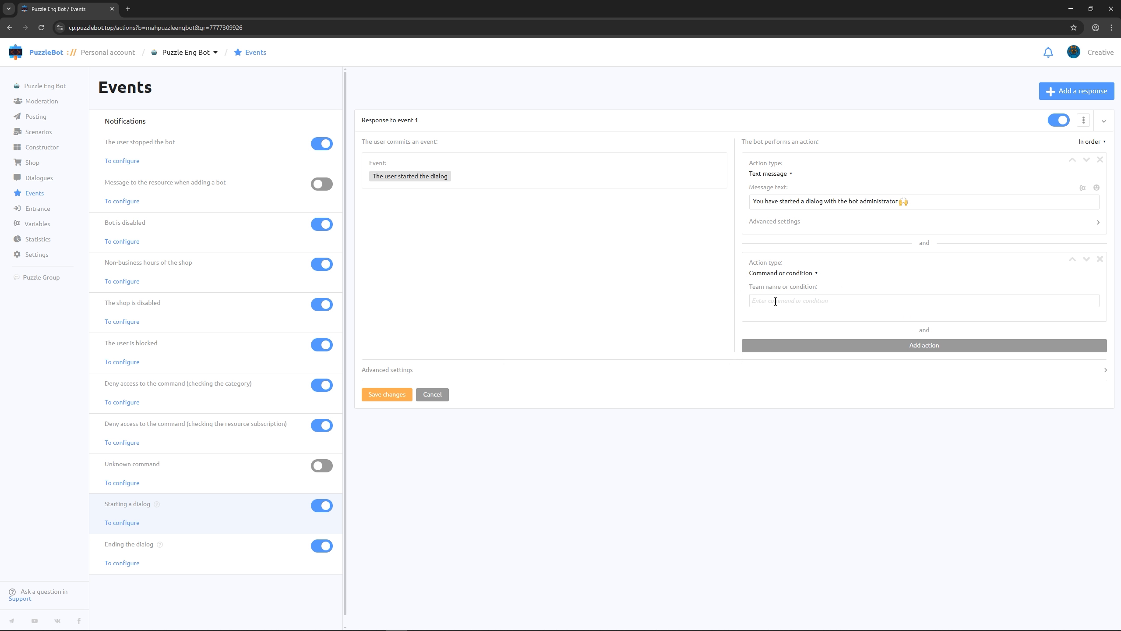
left_click(775, 302)
type("S")
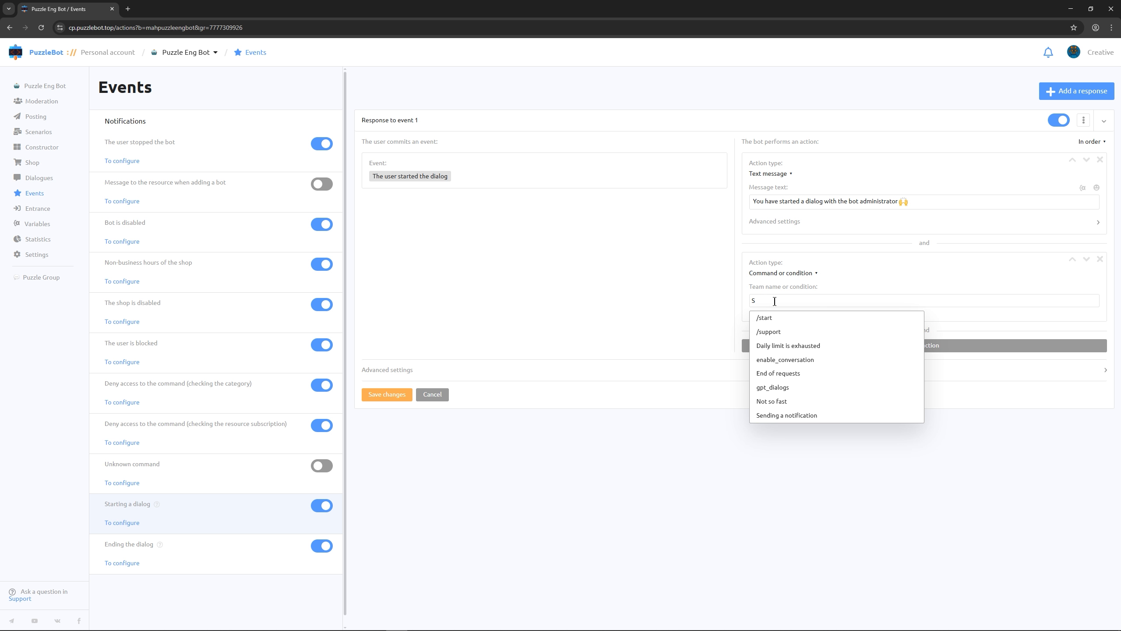
left_click(770, 418)
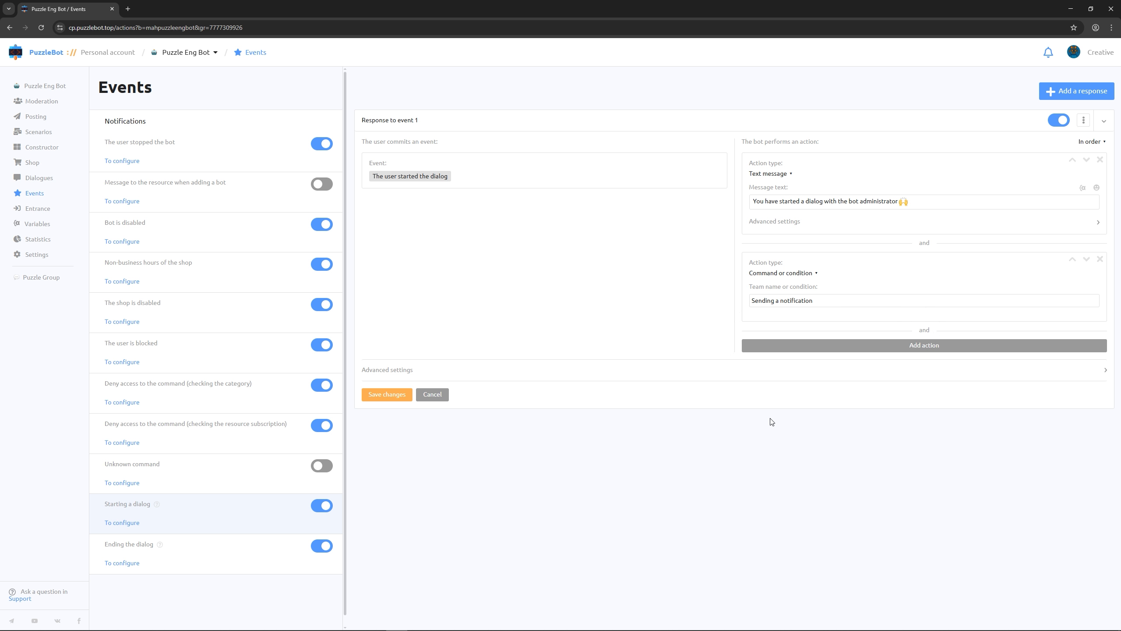
left_click(367, 397)
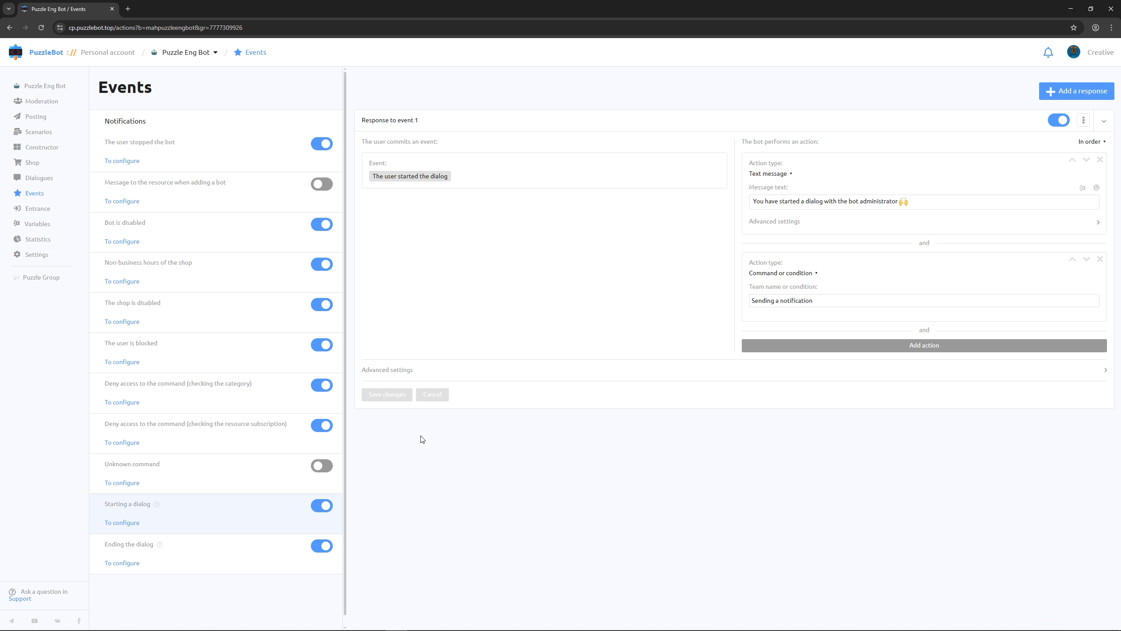
Create a user category named "Active dialogue" in the bot's Moderation section
left_click(46, 103)
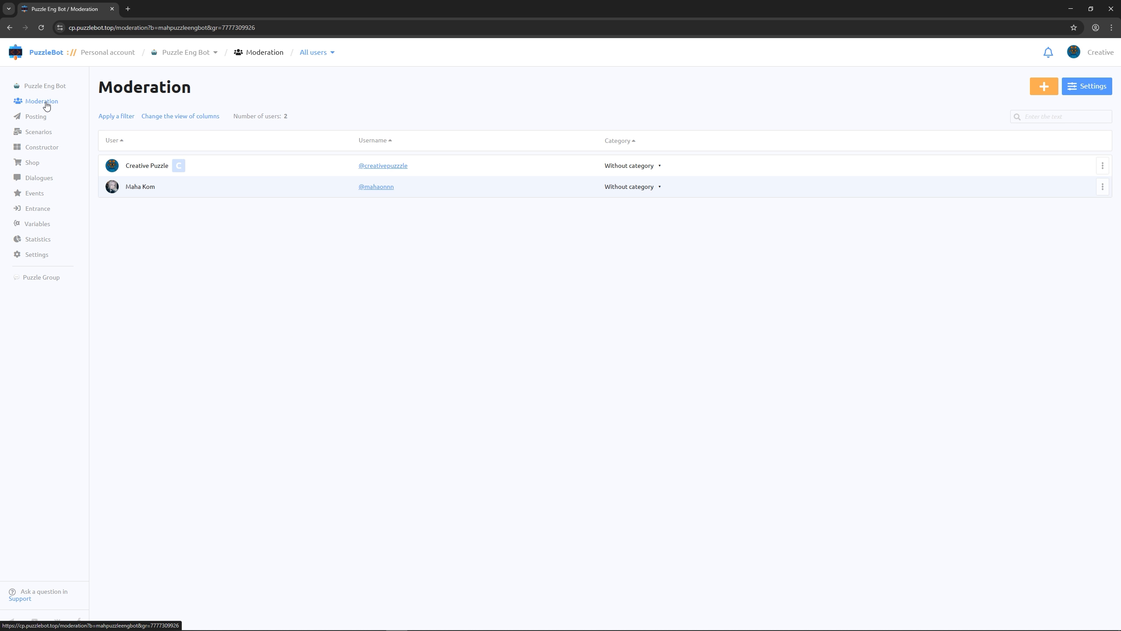
left_click(1038, 95)
left_click(958, 93)
type("Acti")
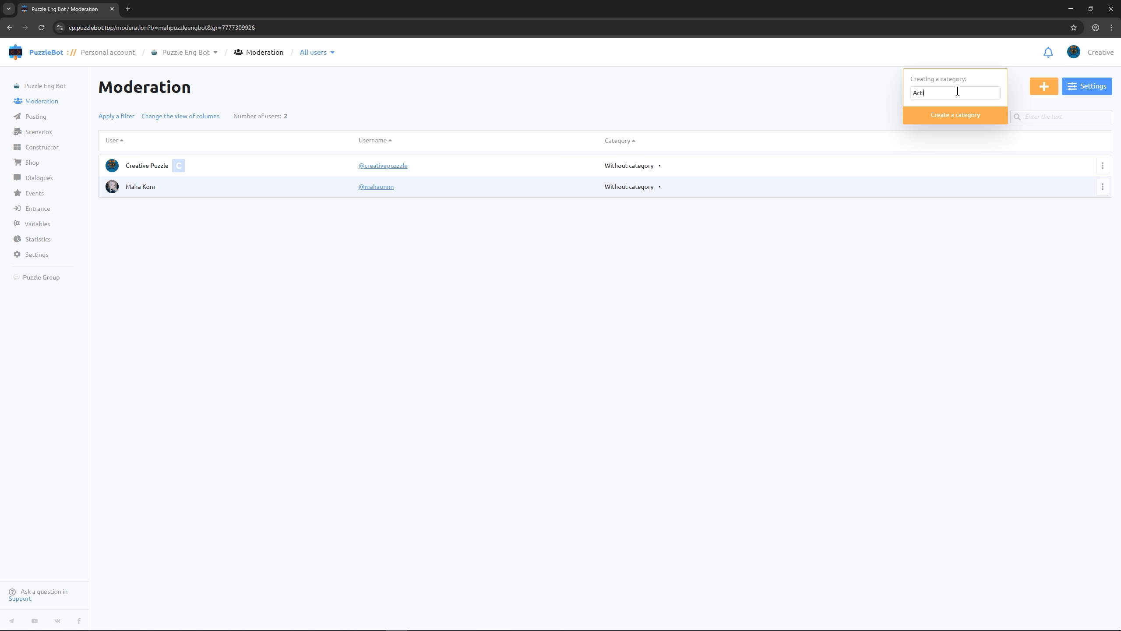
type("ve dialogues")
left_click(948, 117)
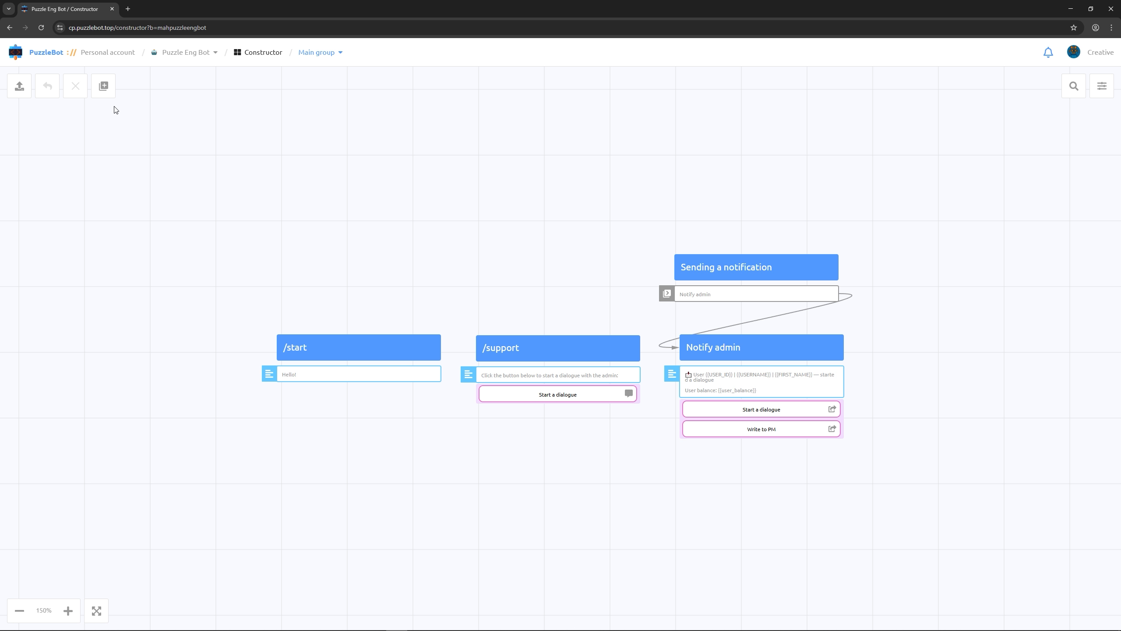
Create a simple condition named "Checking dia" in the Constructor's main group
left_click(109, 89)
left_click(124, 170)
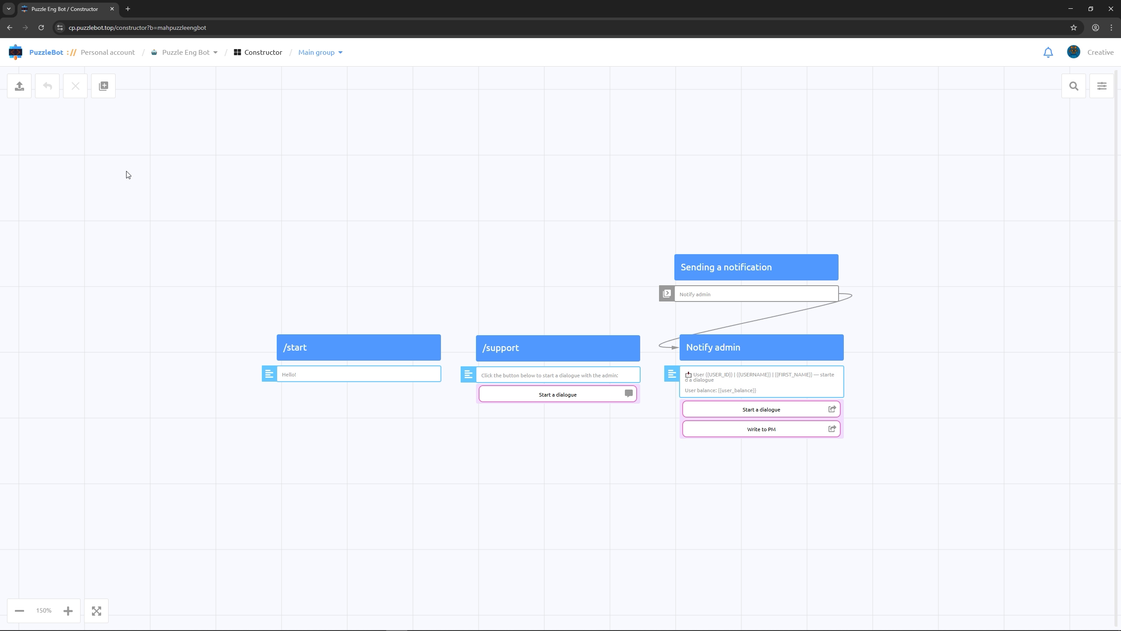
type("Checkin")
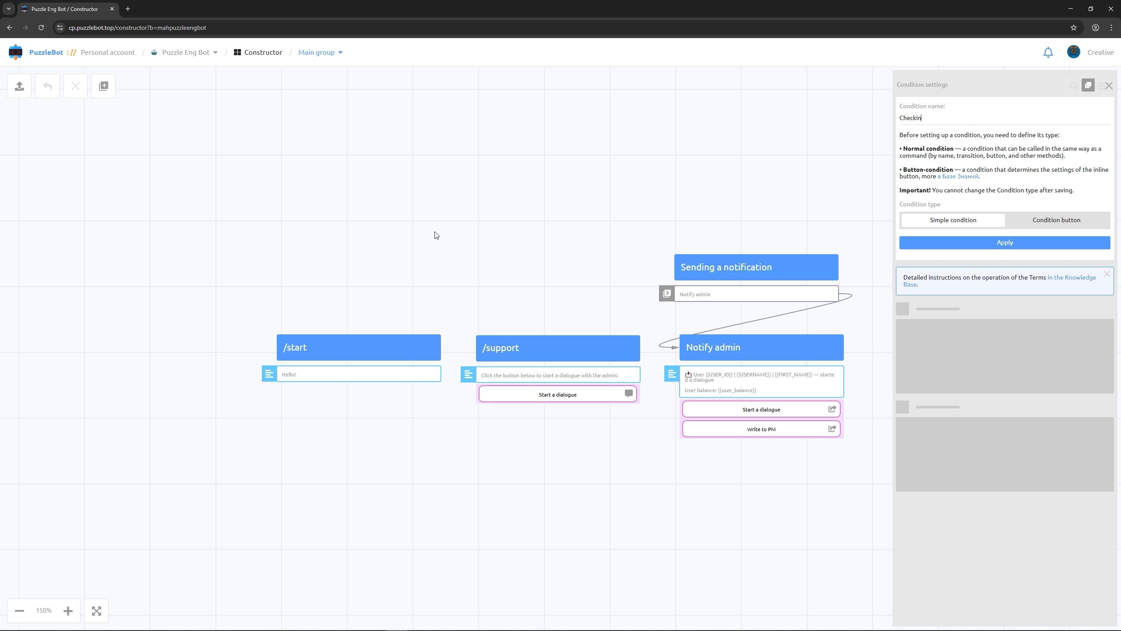
type("g dia")
left_click(926, 243)
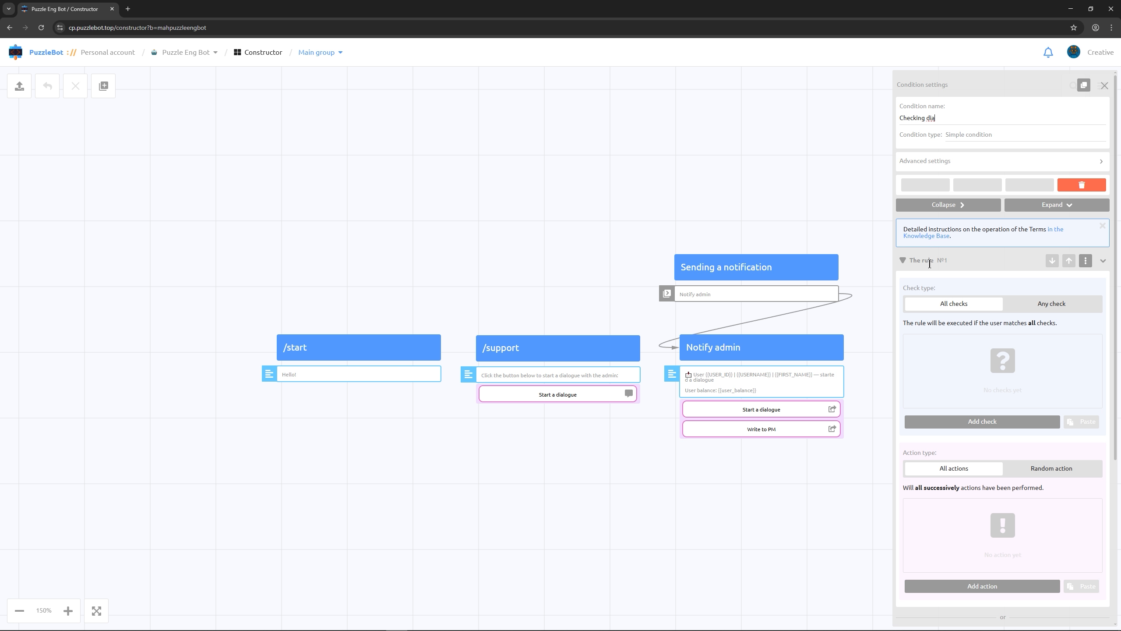
Add an Availability of categories check to rule 1, in All mode, requiring the Puzzle Eng Bot category Active dialogue
left_click(971, 422)
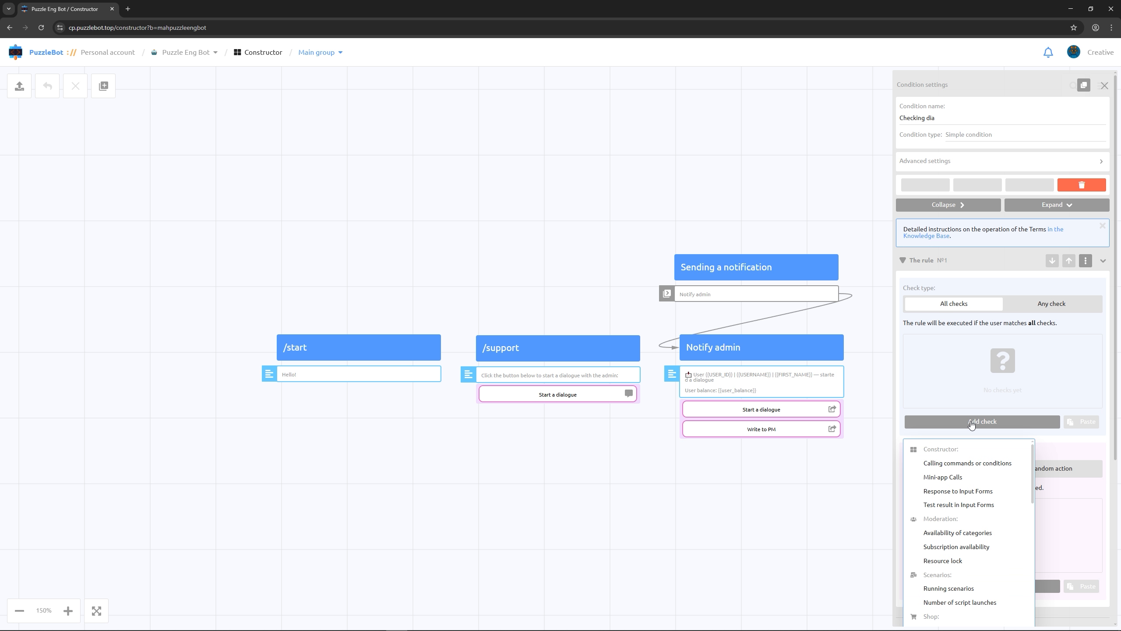
left_click(958, 532)
left_click(919, 390)
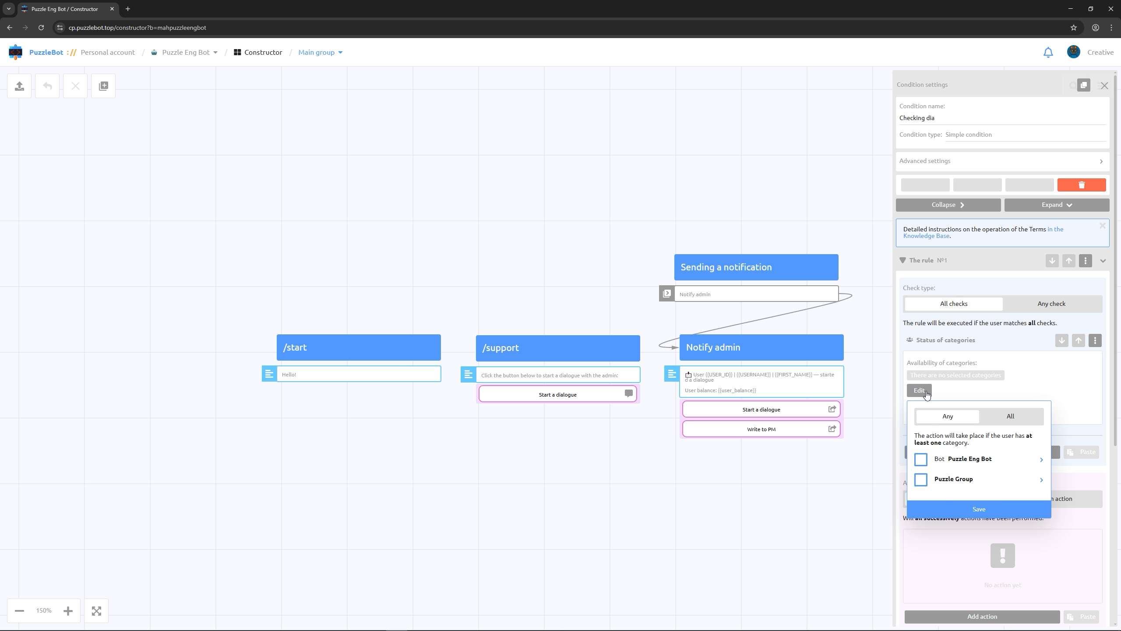
left_click(1006, 416)
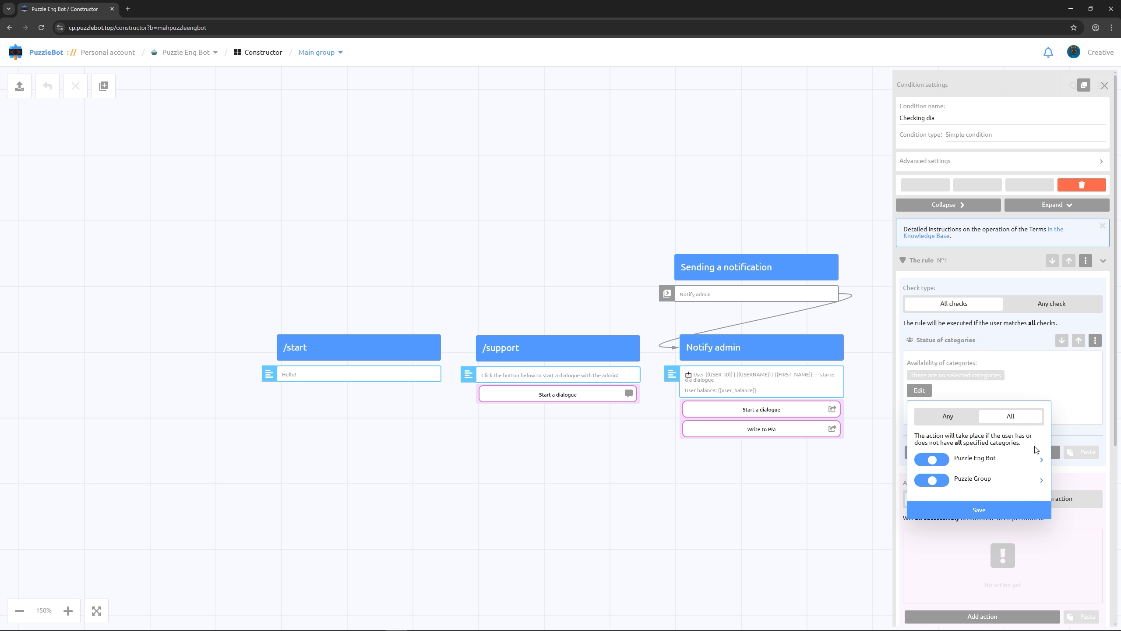
left_click(1040, 459)
left_click(949, 481)
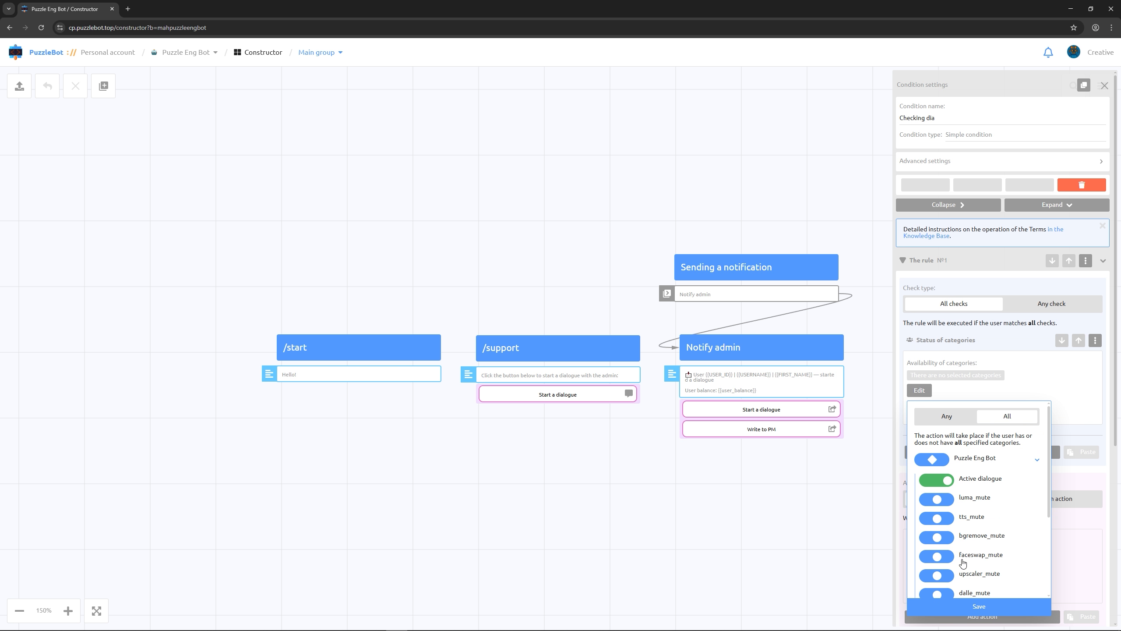
left_click(968, 607)
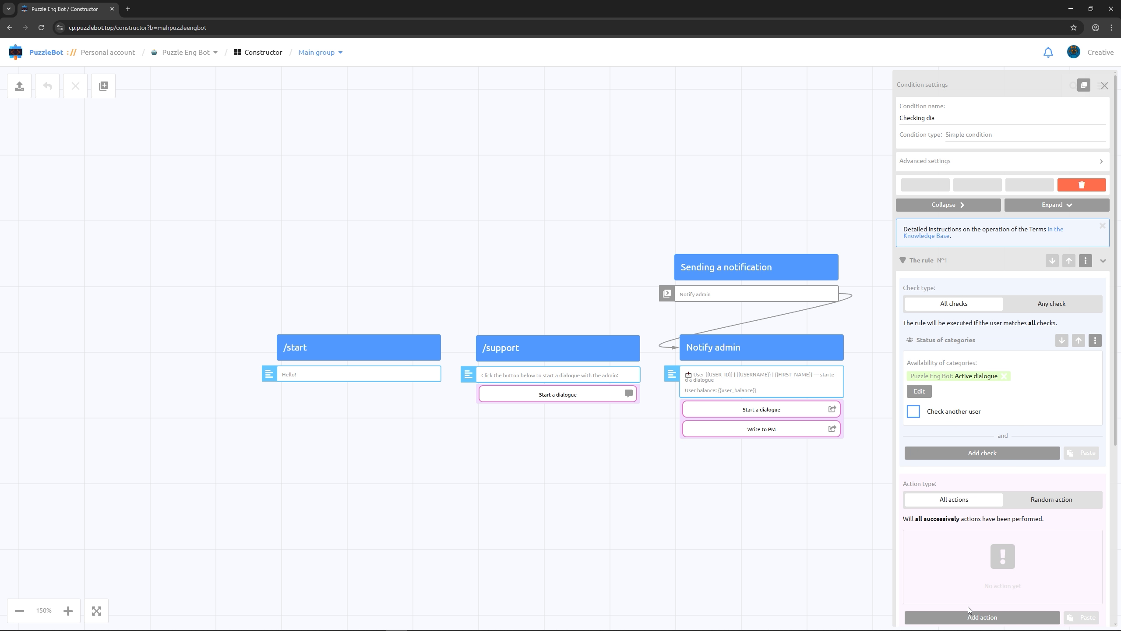
Add a Send command or condition action to rule 1 that calls Notify admin
scroll(970, 567, "down", 3)
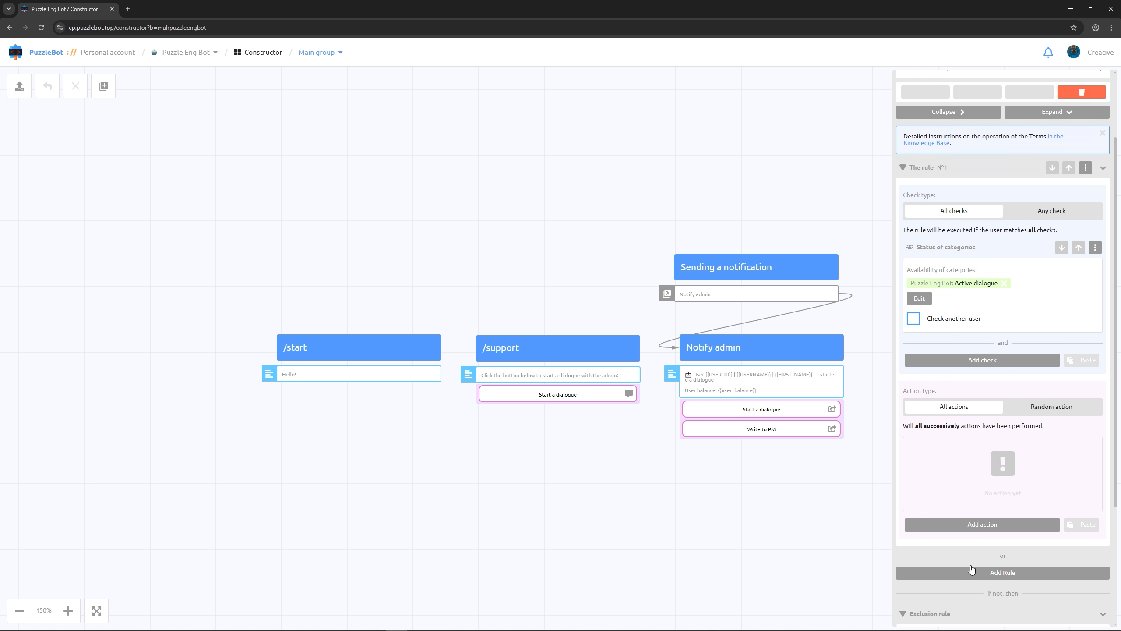
left_click(987, 489)
left_click(979, 528)
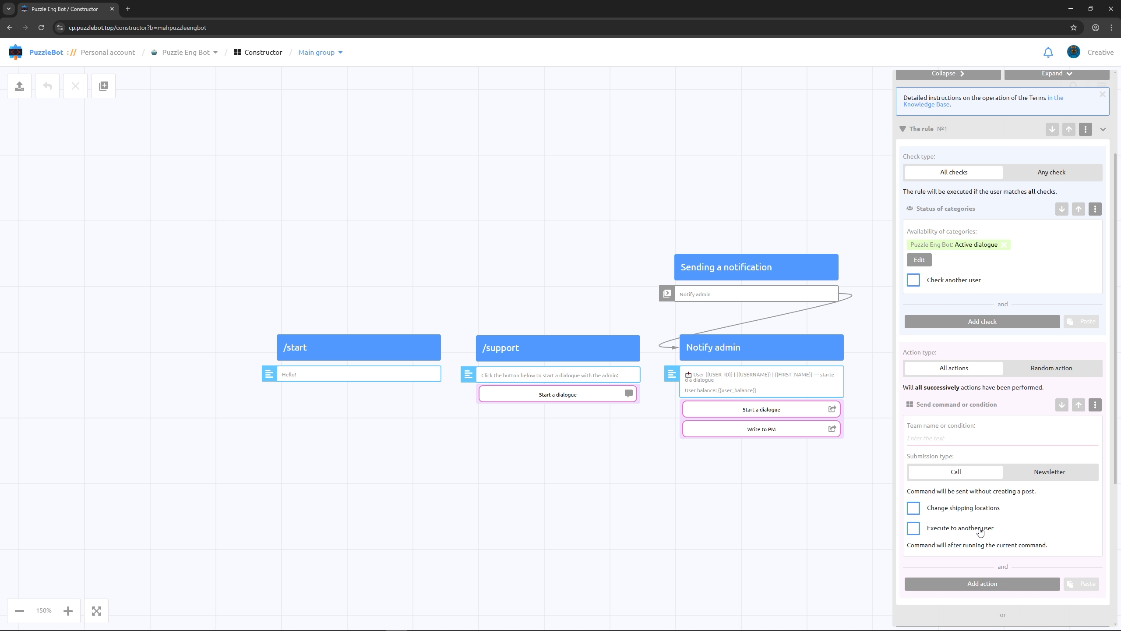
left_click(957, 439)
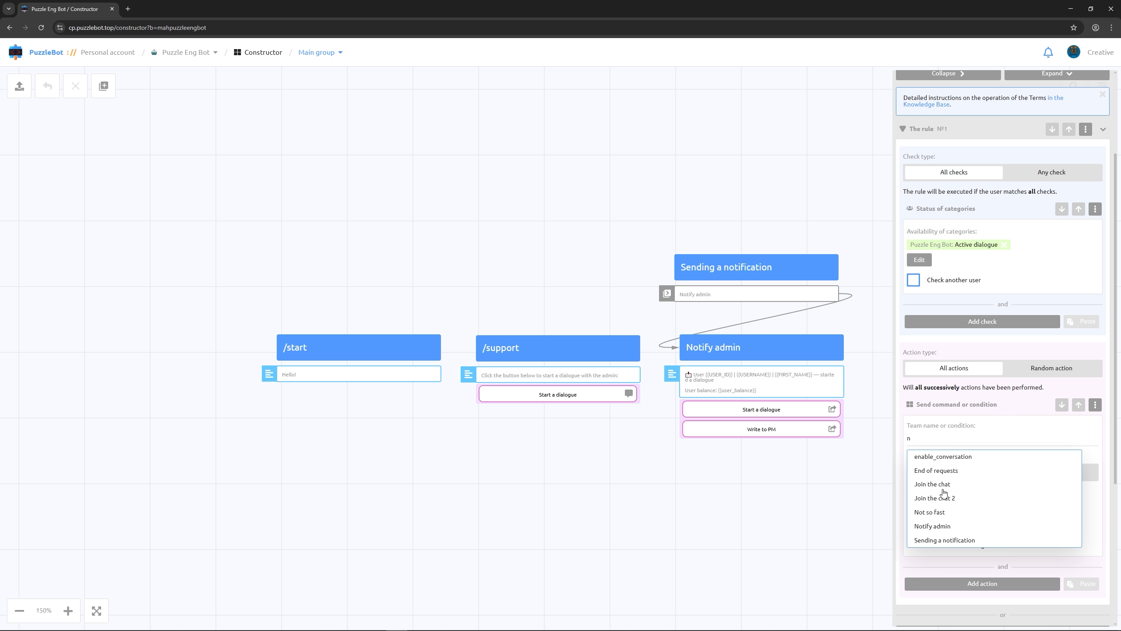
left_click(936, 528)
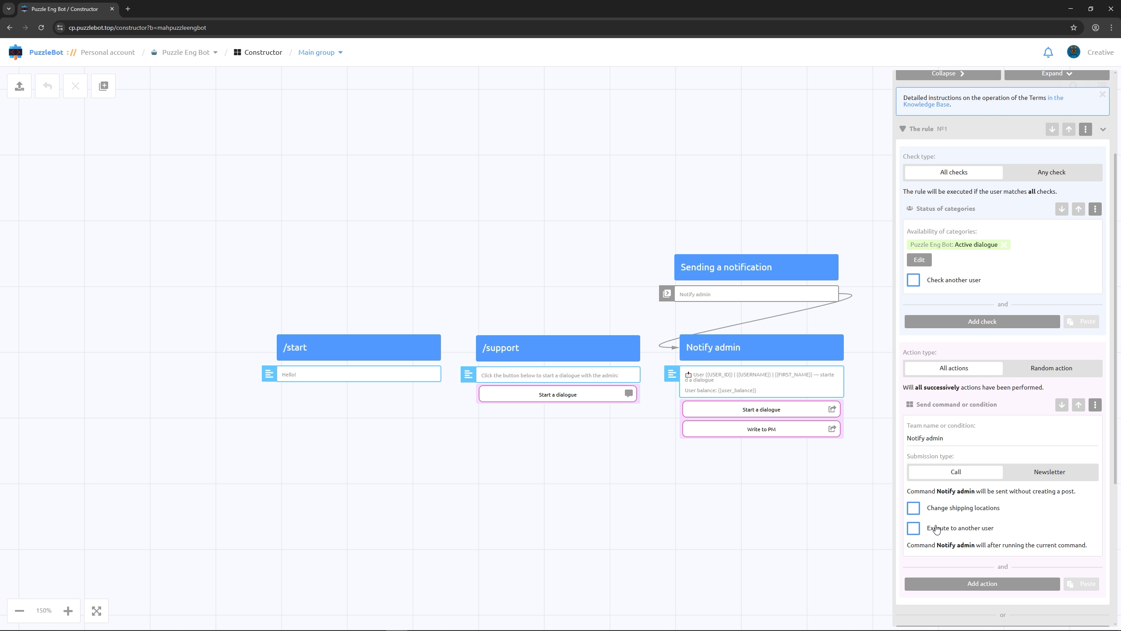
Change the rule action's shipping location to the General topic of Puzzle Group
left_click(913, 507)
scroll(927, 468, "down", 3)
left_click(922, 423)
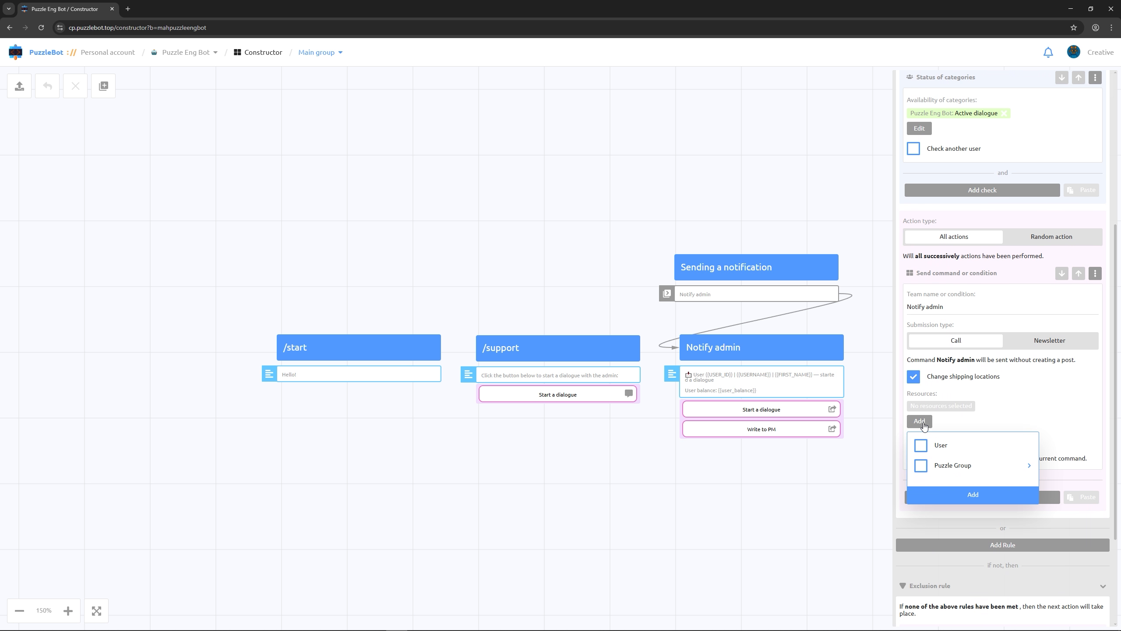
left_click(1029, 466)
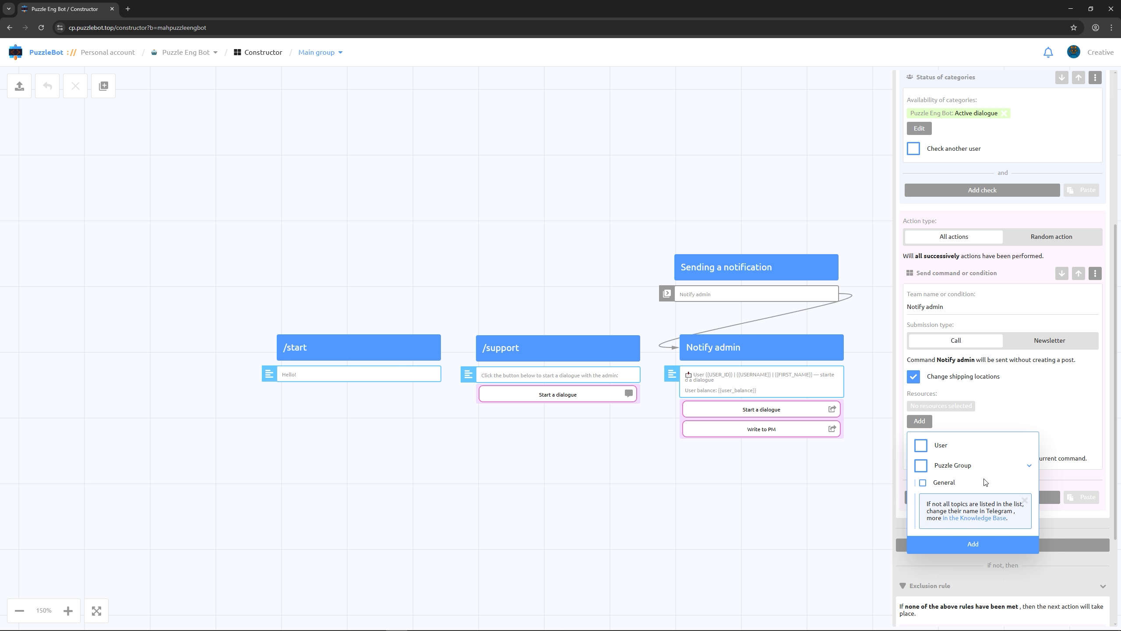
left_click(926, 483)
left_click(946, 547)
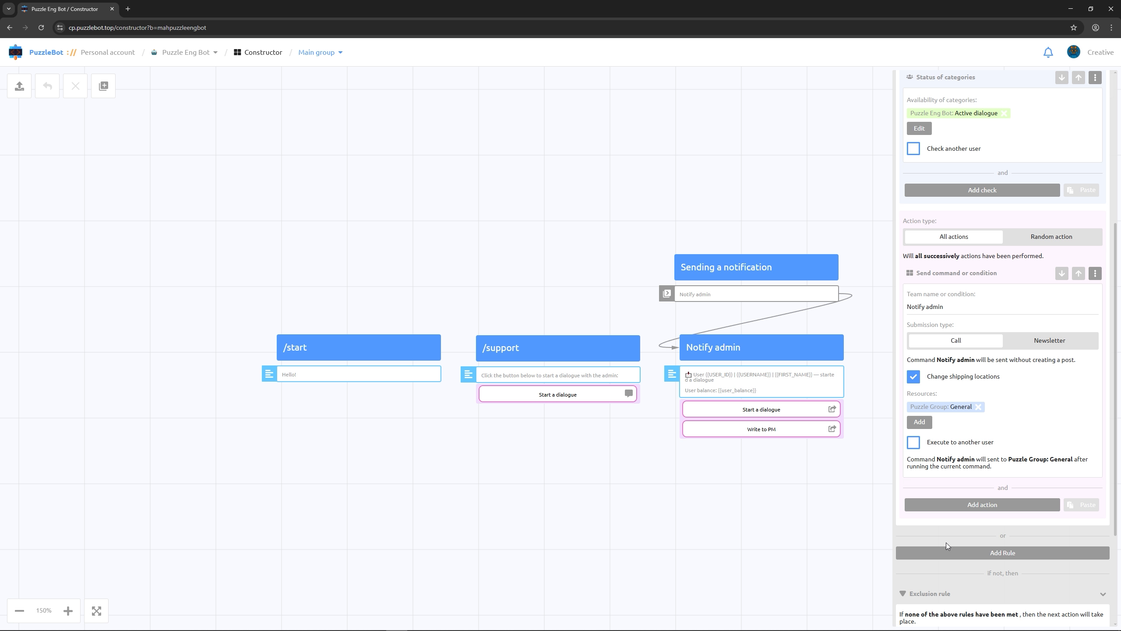
Position the Checking dia condition block beside Notify admin and apply all changes in the group
left_click(737, 526)
left_click_drag(568, 328, 636, 321)
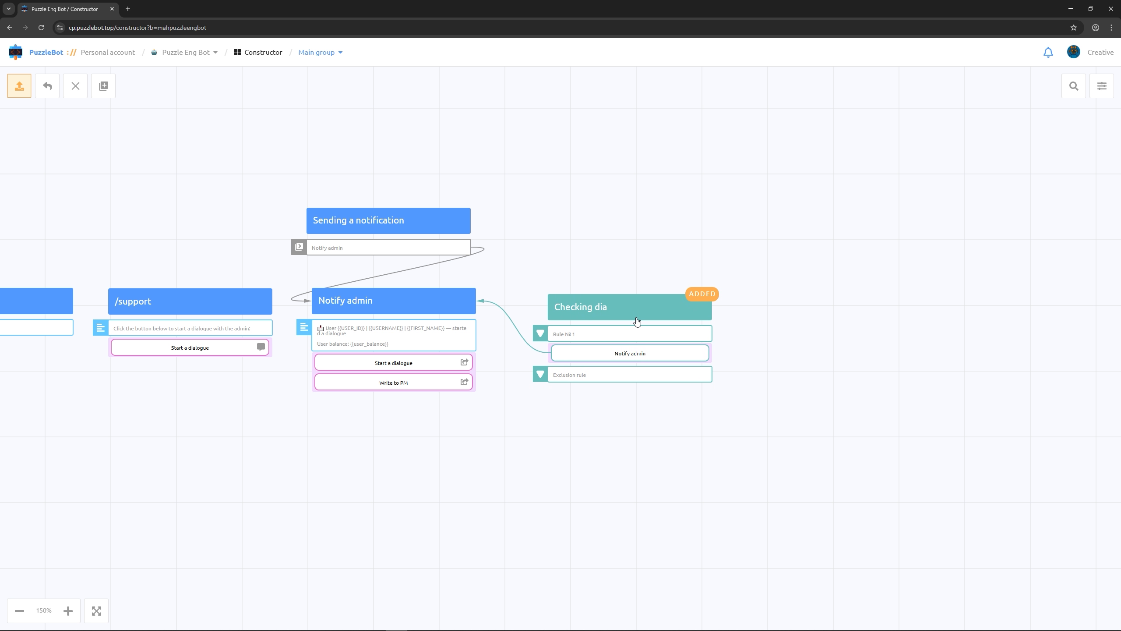
left_click(19, 86)
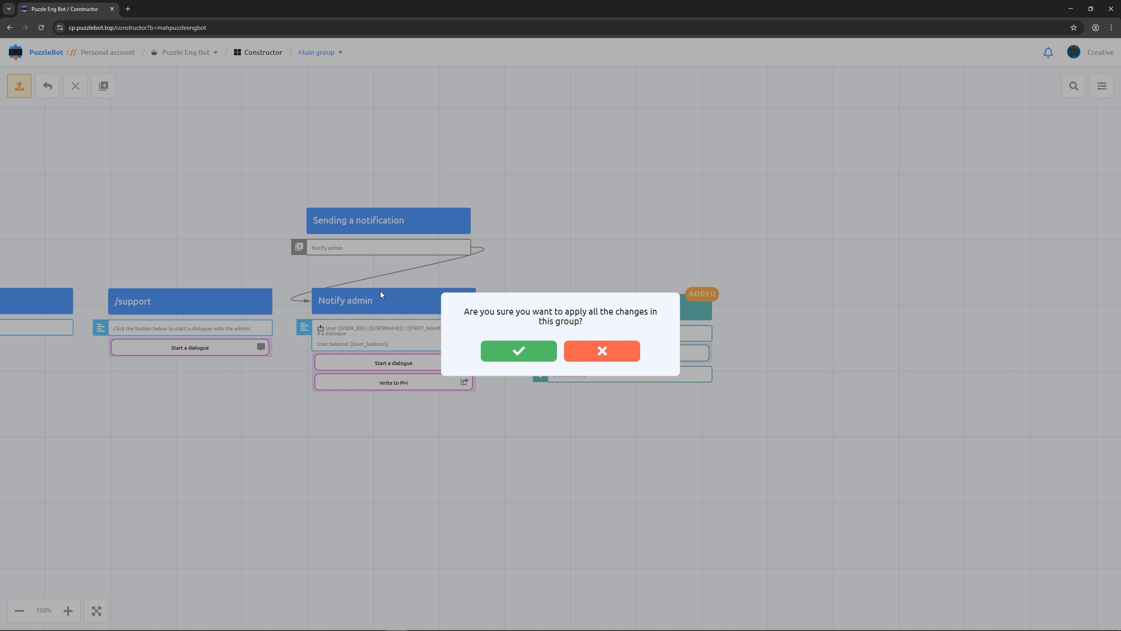
left_click(512, 351)
Add a new scenario in the bot's Scenarios section, open it and save its scenario settings
left_click(177, 56)
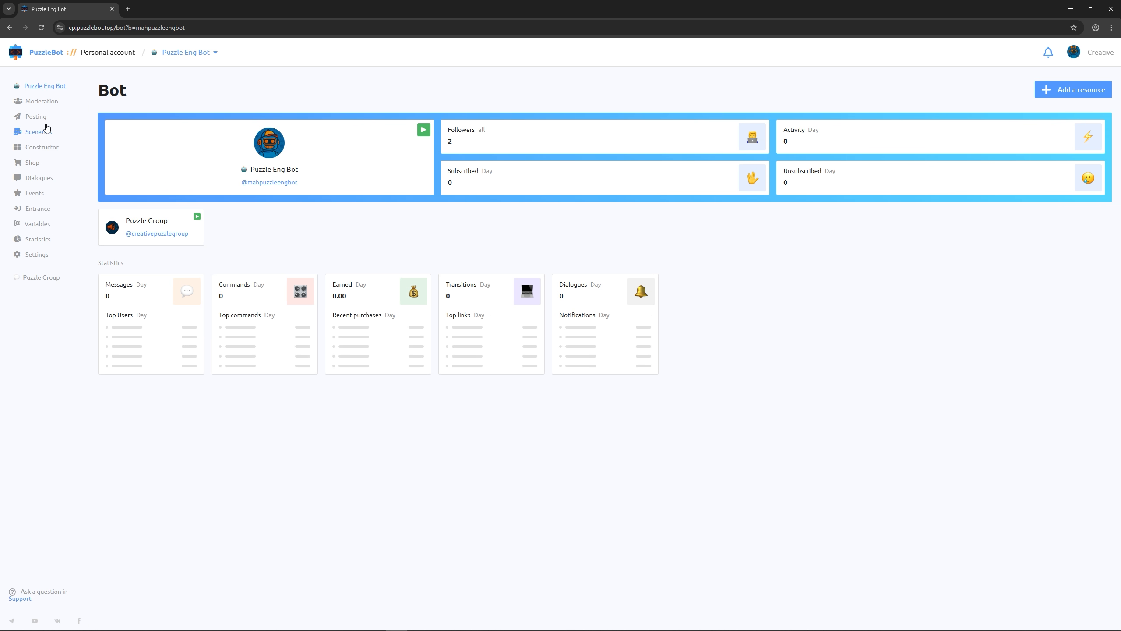
left_click(38, 134)
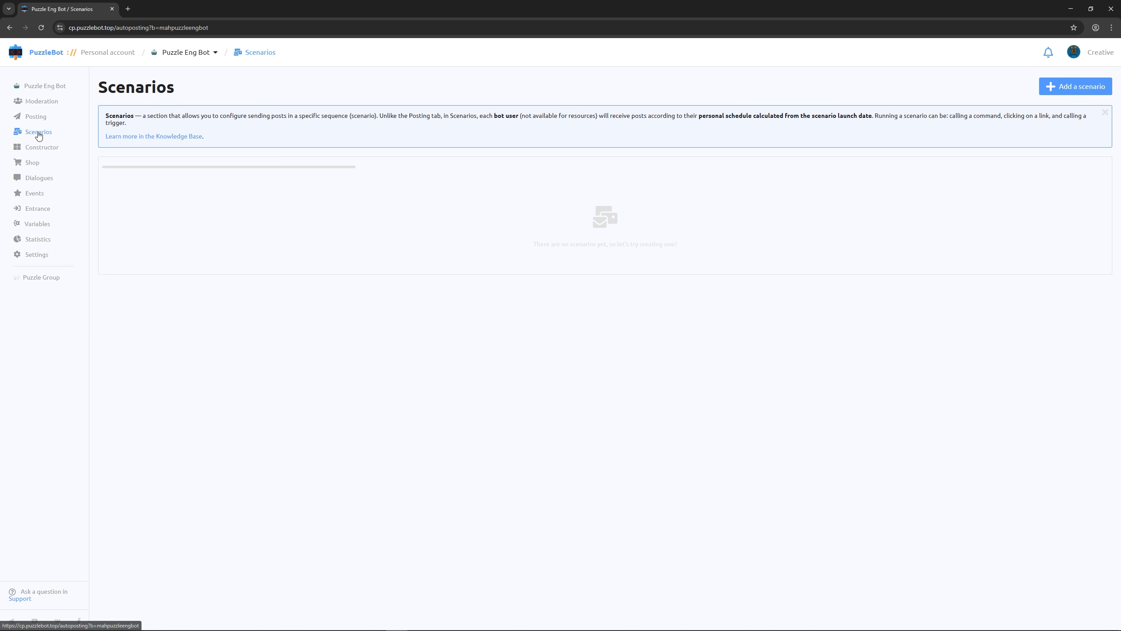
left_click(1054, 90)
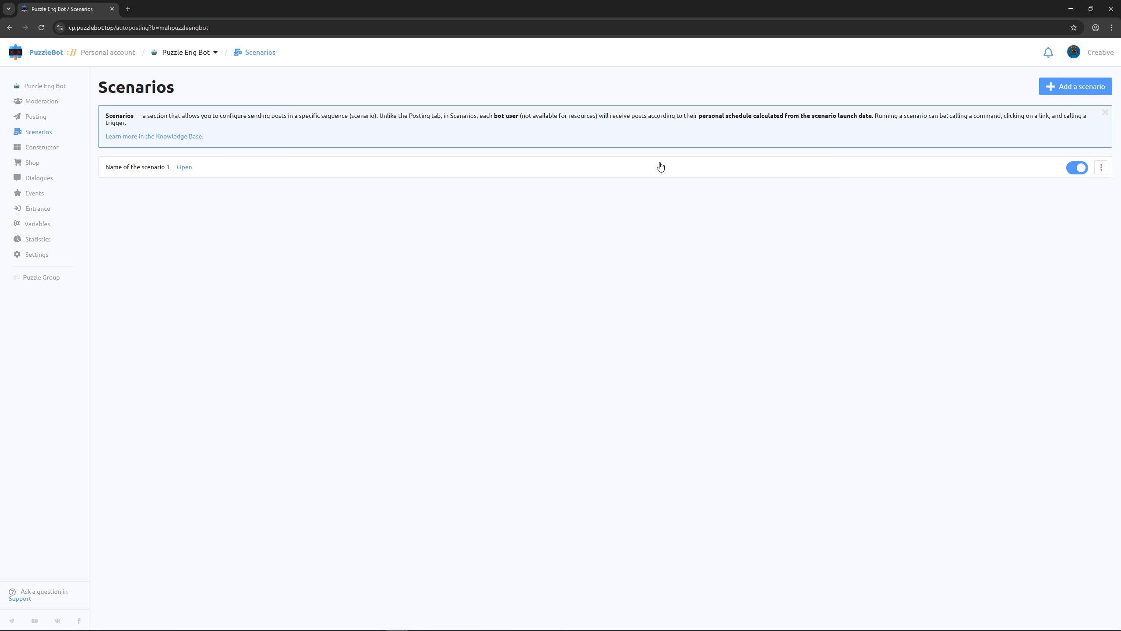
left_click(185, 168)
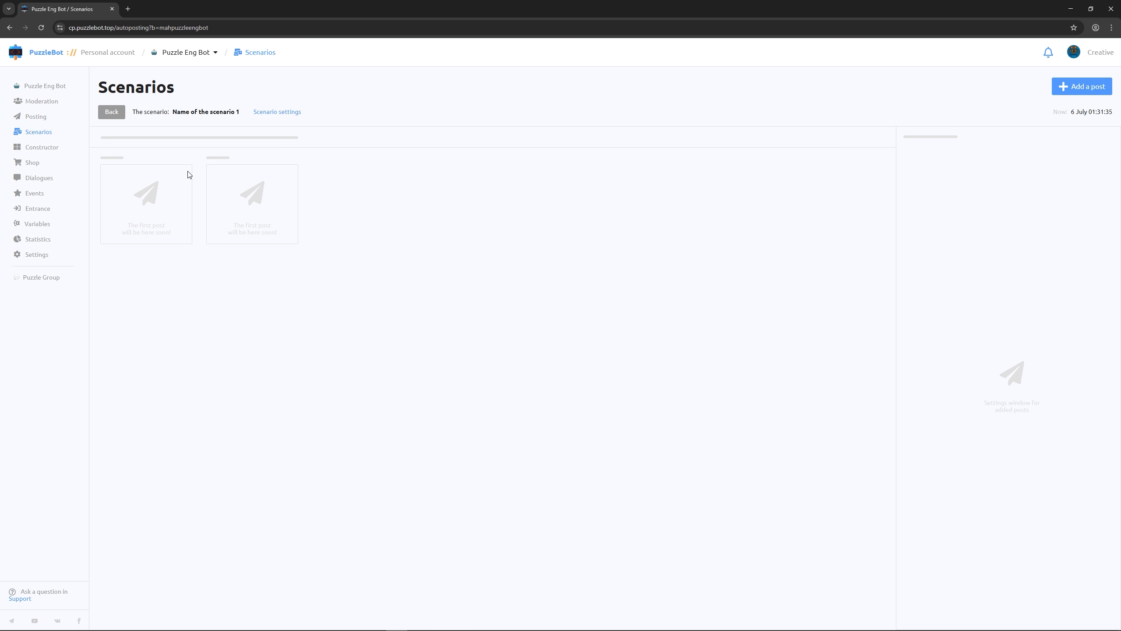
left_click(277, 113)
left_click(267, 190)
left_click(291, 251)
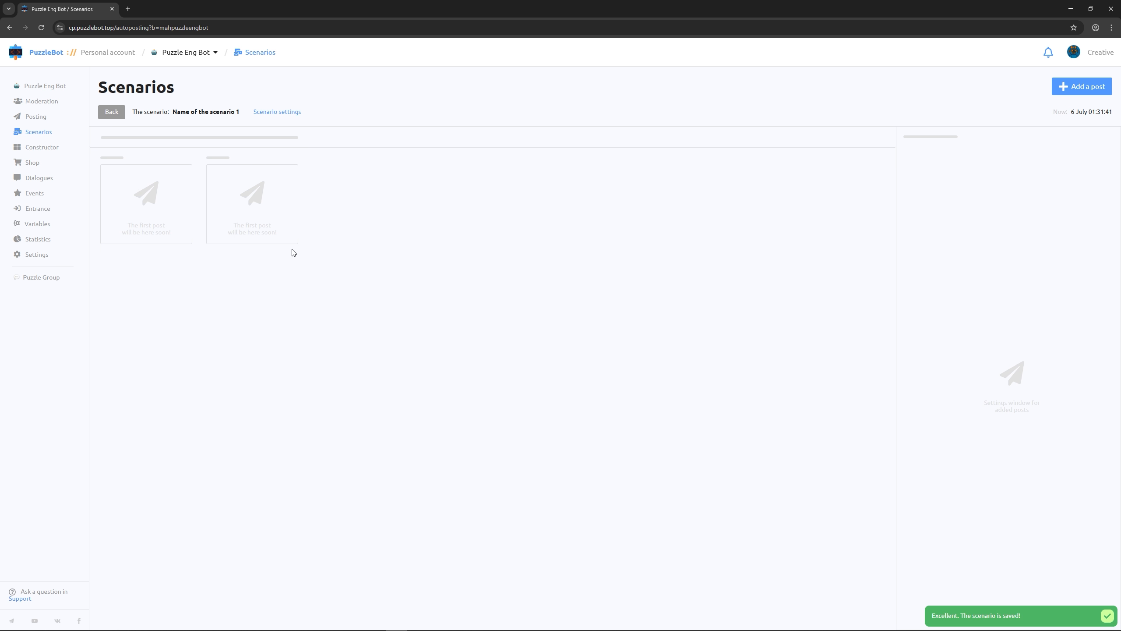
Add a post to the scenario with a Send command or condition action that calls Checking dia
left_click(1072, 93)
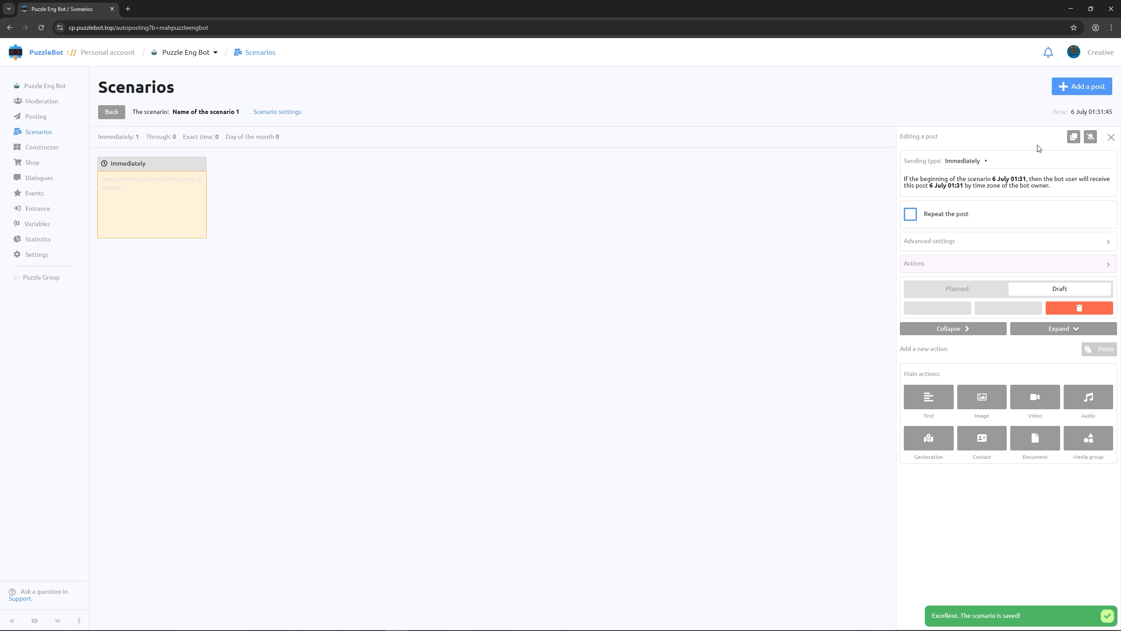
left_click(969, 268)
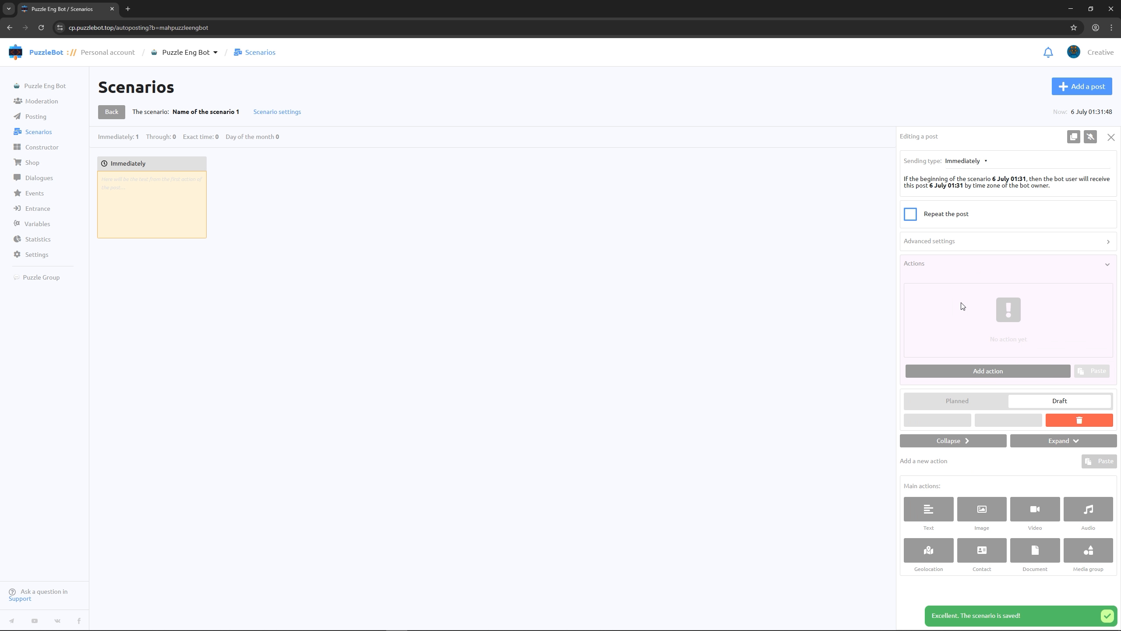
left_click(961, 372)
left_click(955, 413)
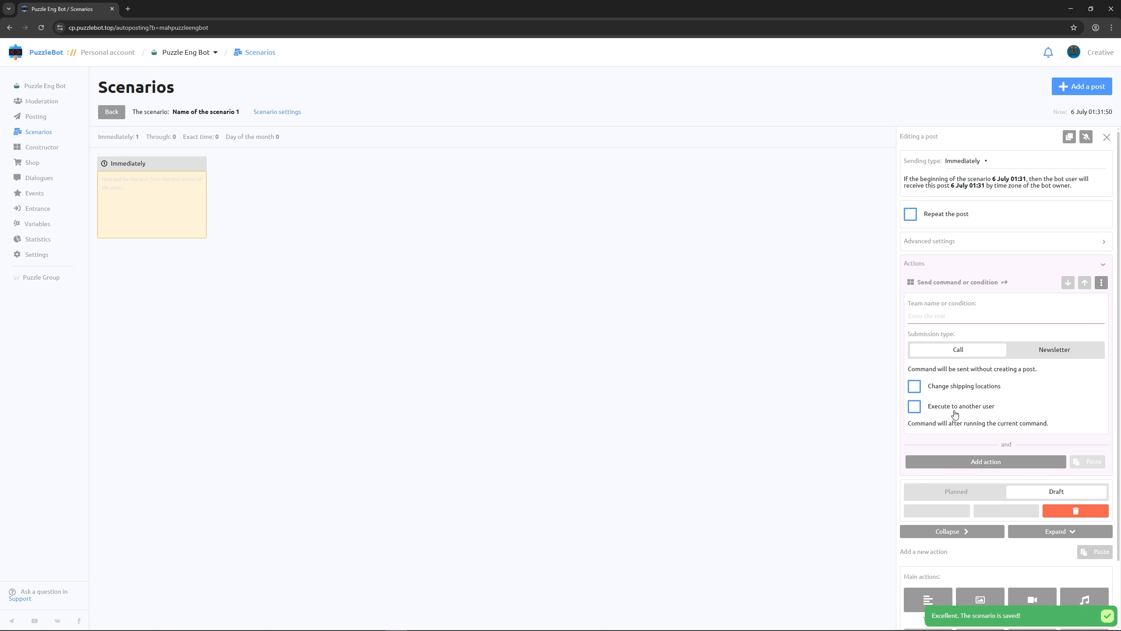
left_click(955, 316)
type("ch")
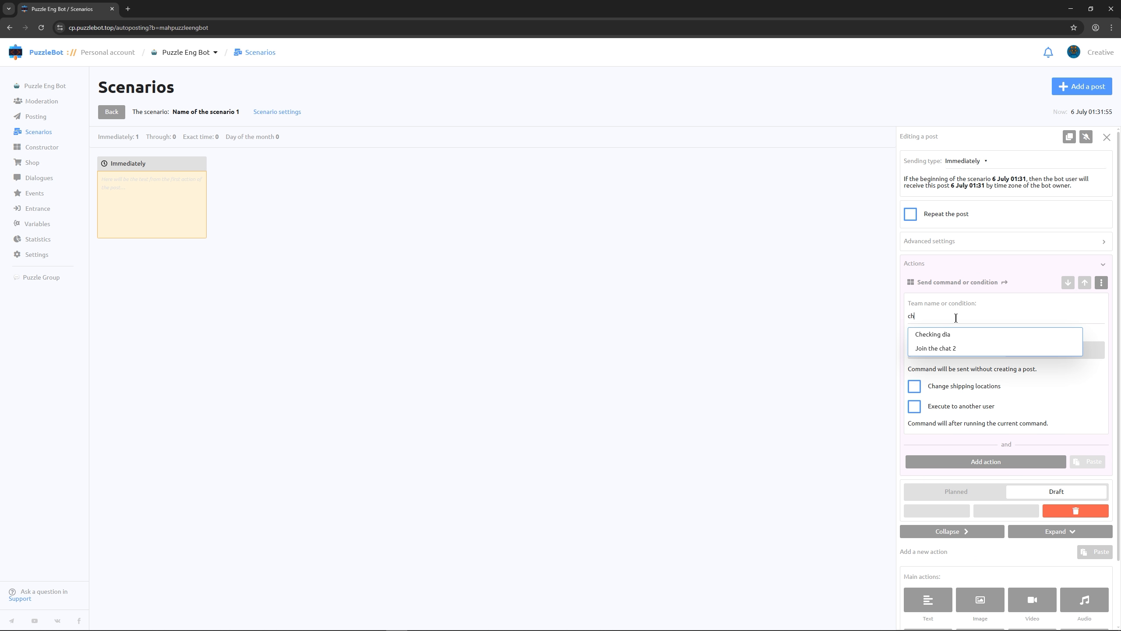
left_click(952, 333)
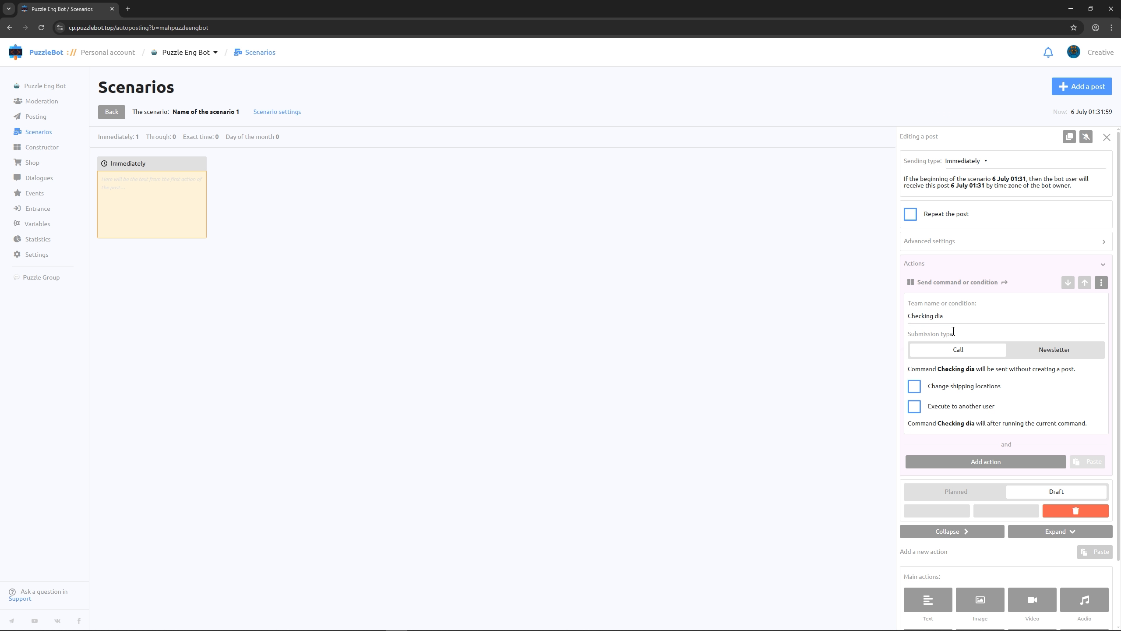
Set the scenario post to send through 1 minute from the beginning of the scenario and change its status to Planned
left_click(982, 169)
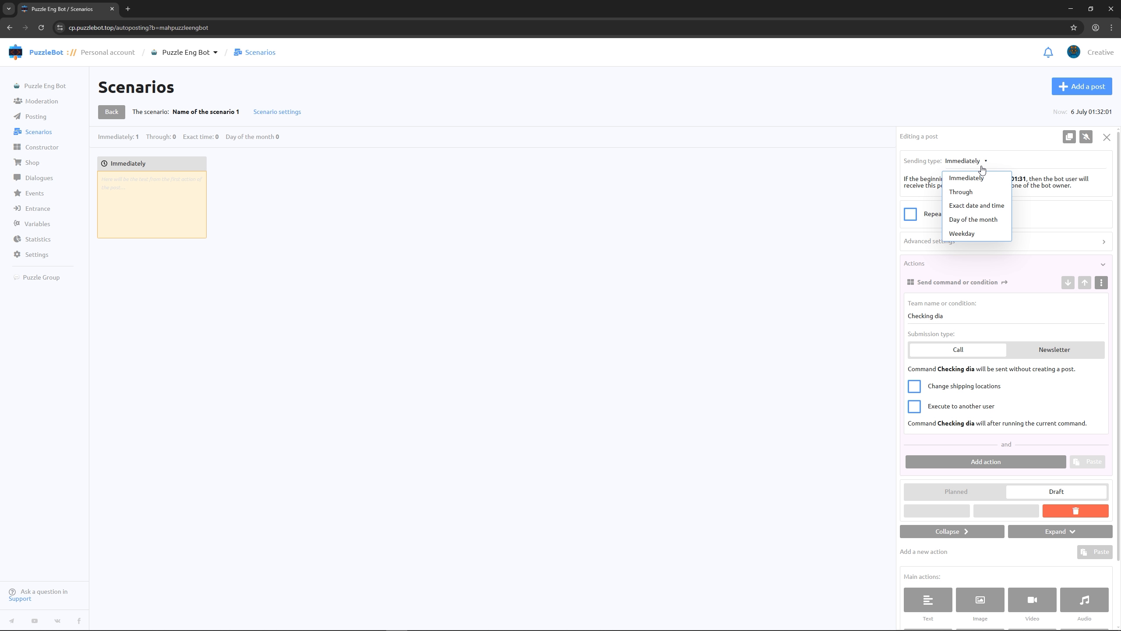
left_click(973, 193)
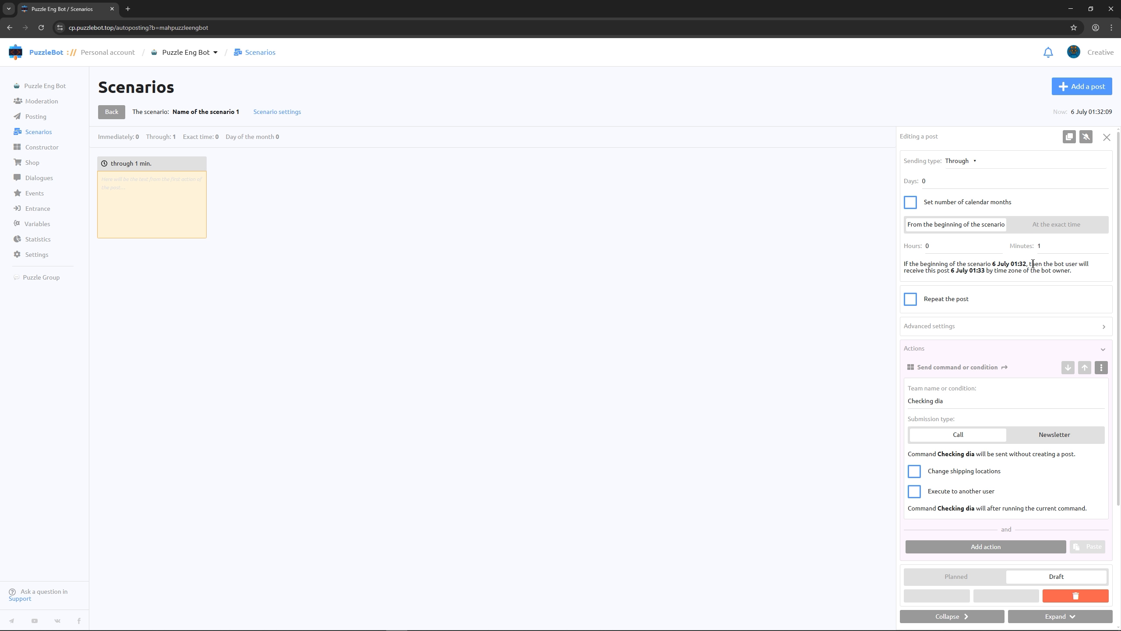
scroll(1033, 265, "down", 1)
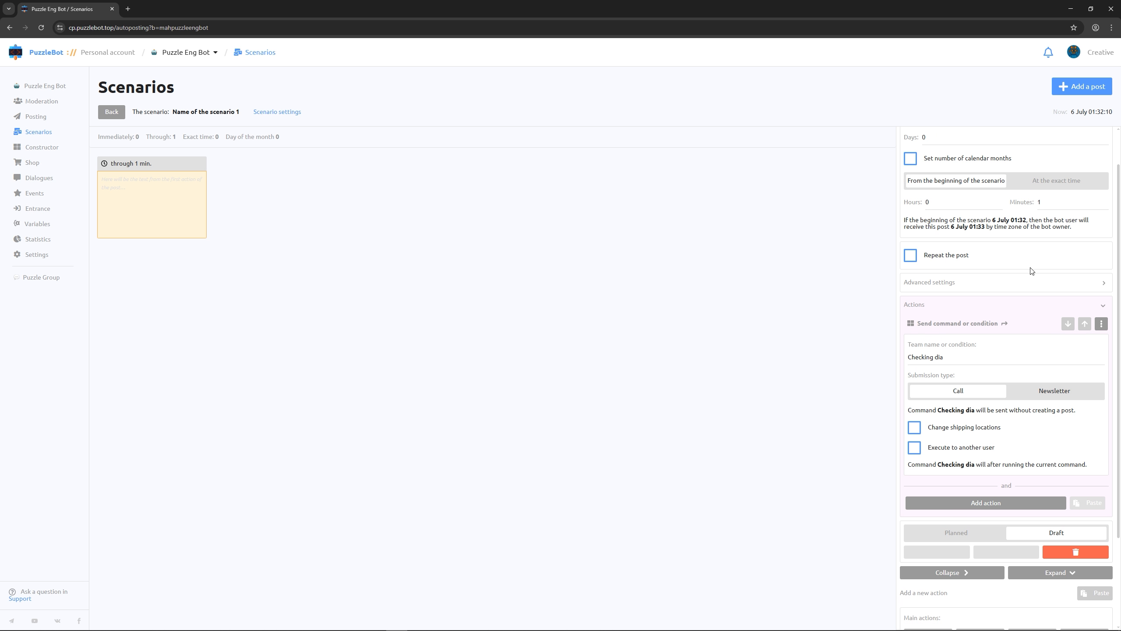
left_click(940, 533)
left_click(781, 470)
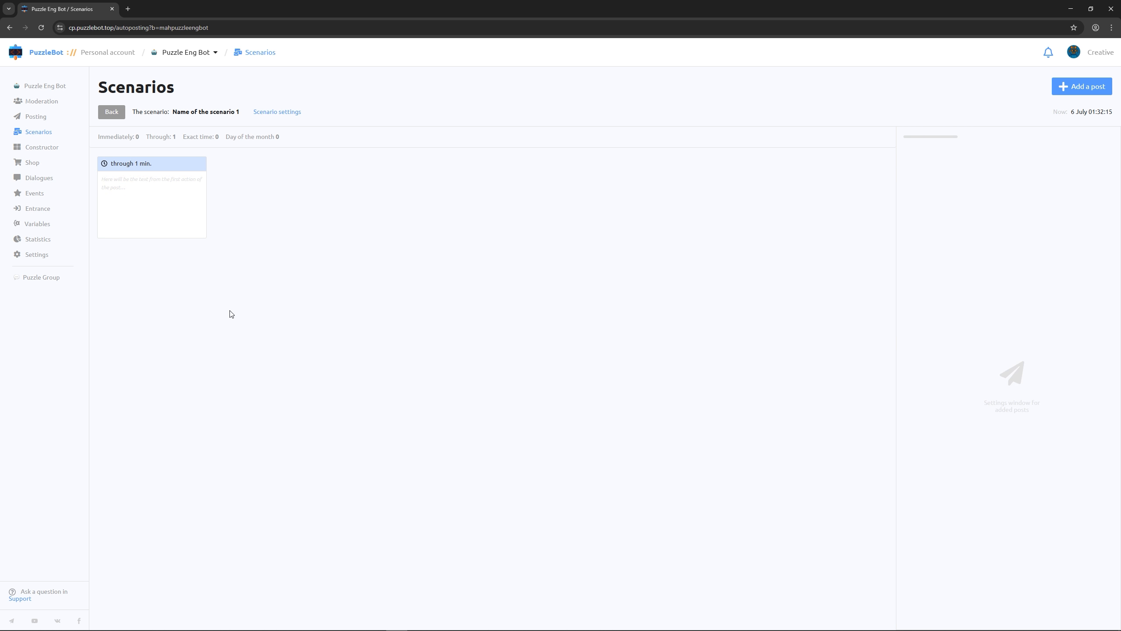
In the Starting a dialog event, add an Adding to a category action that adds Active dialogue, and make it the first action
left_click(30, 199)
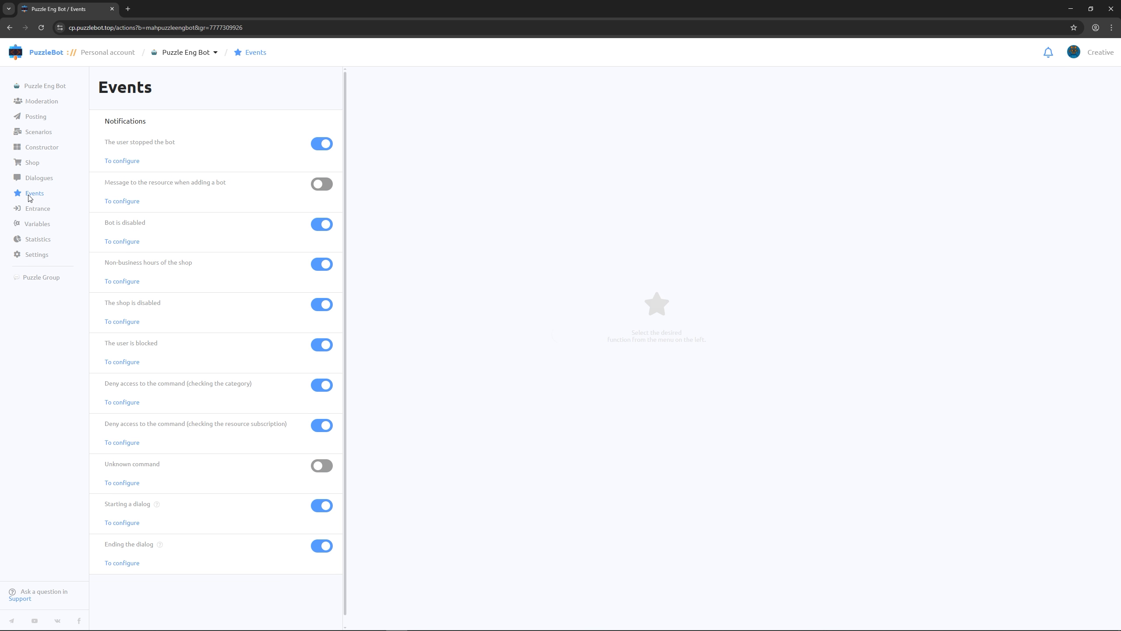
left_click(123, 523)
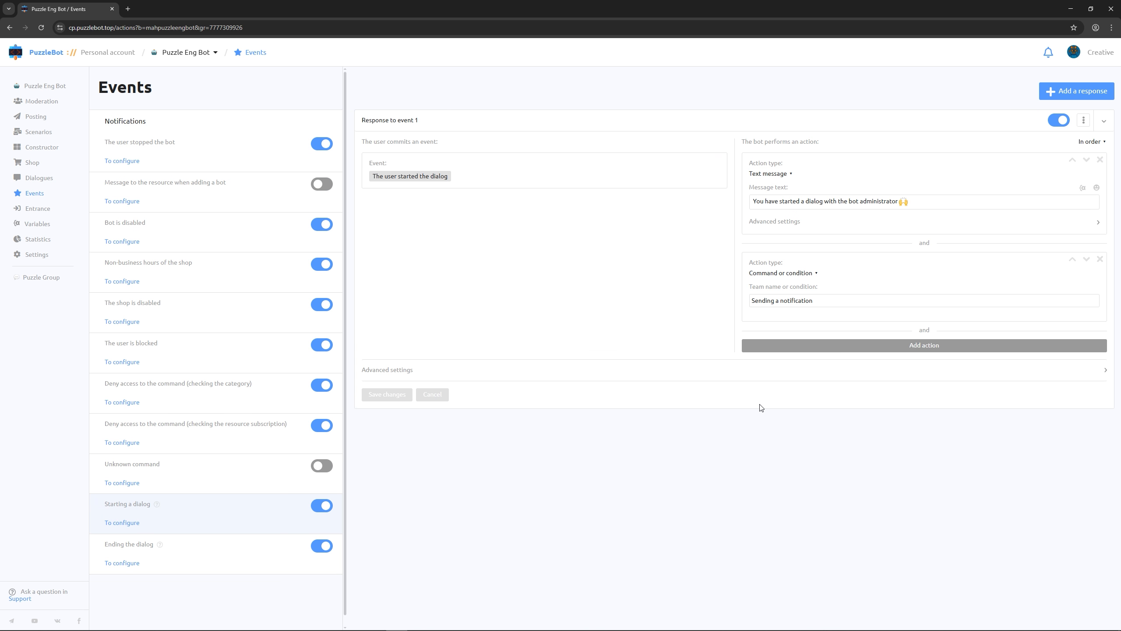
left_click(803, 347)
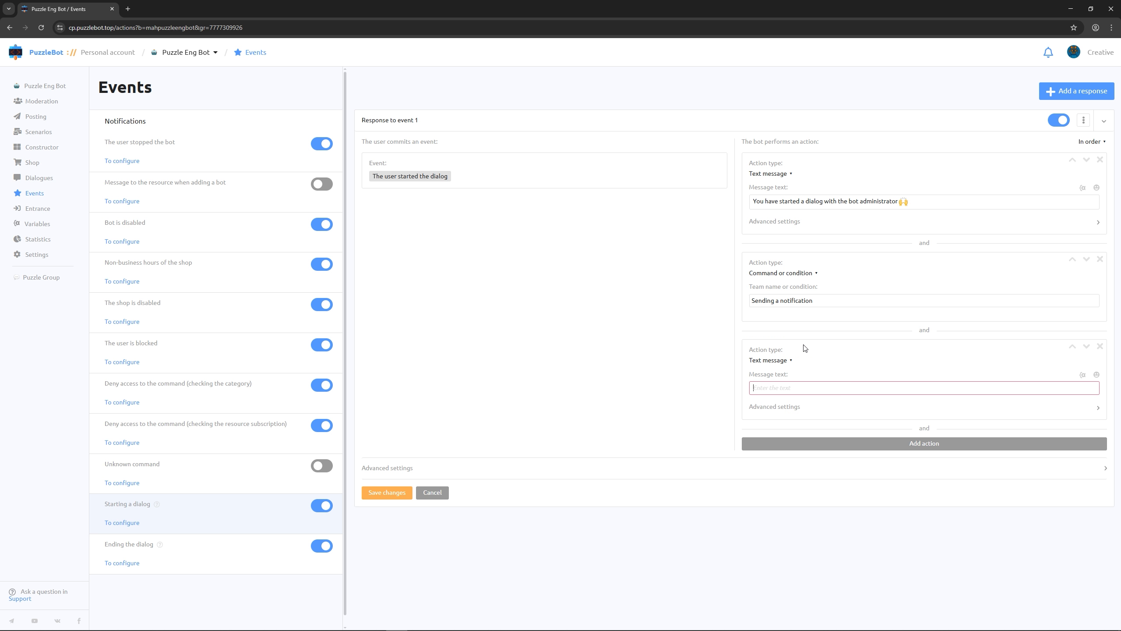
left_click(788, 360)
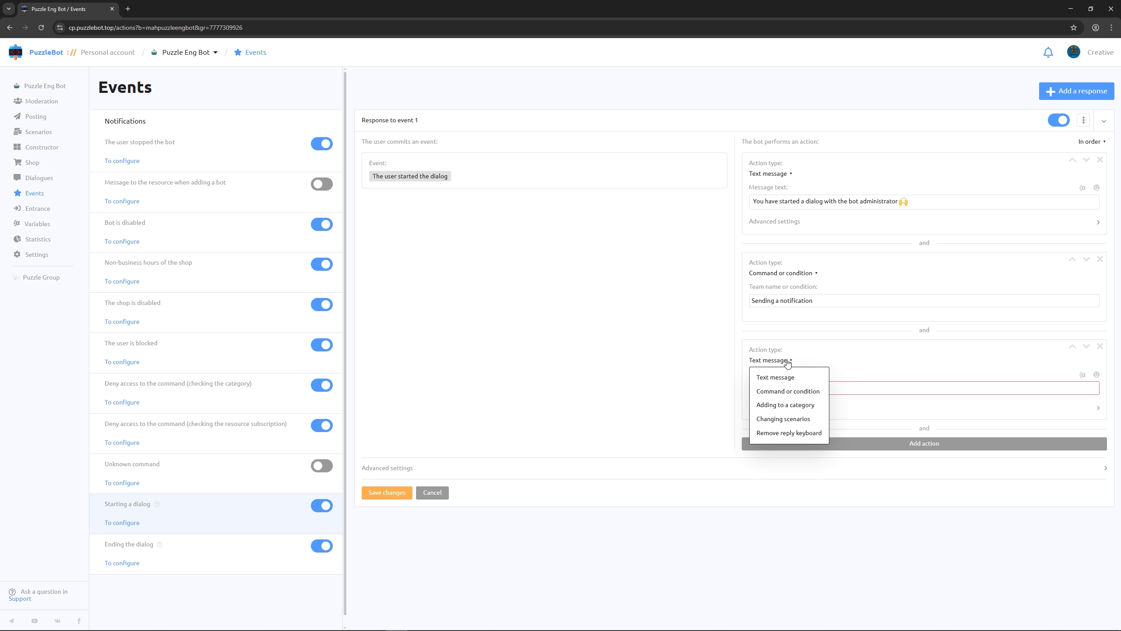
left_click(780, 405)
left_click(781, 409)
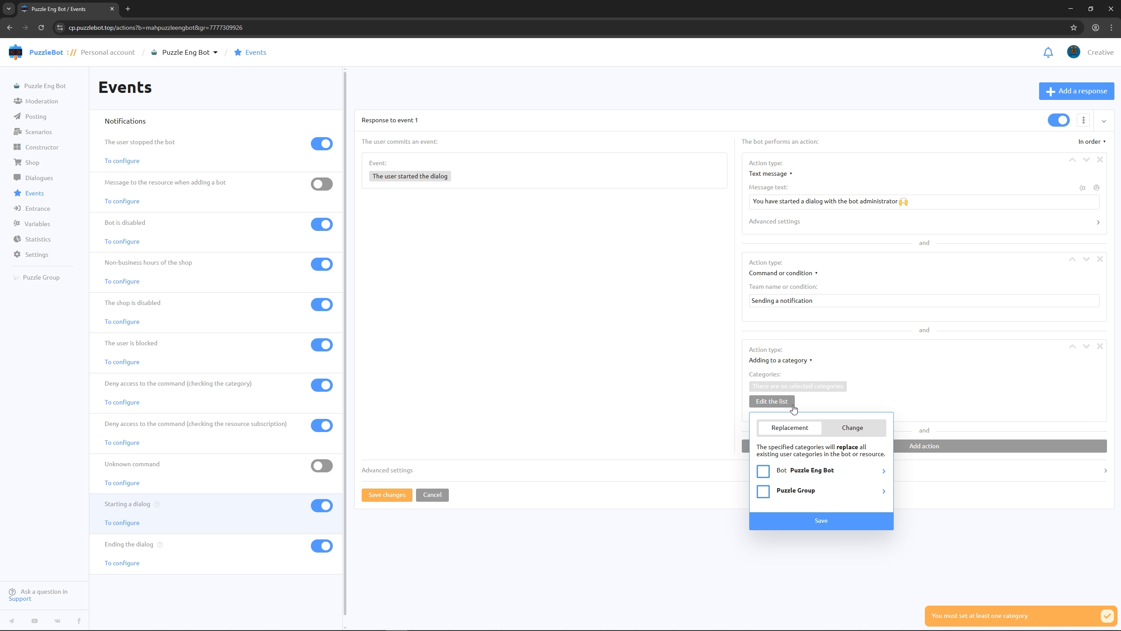
left_click(848, 429)
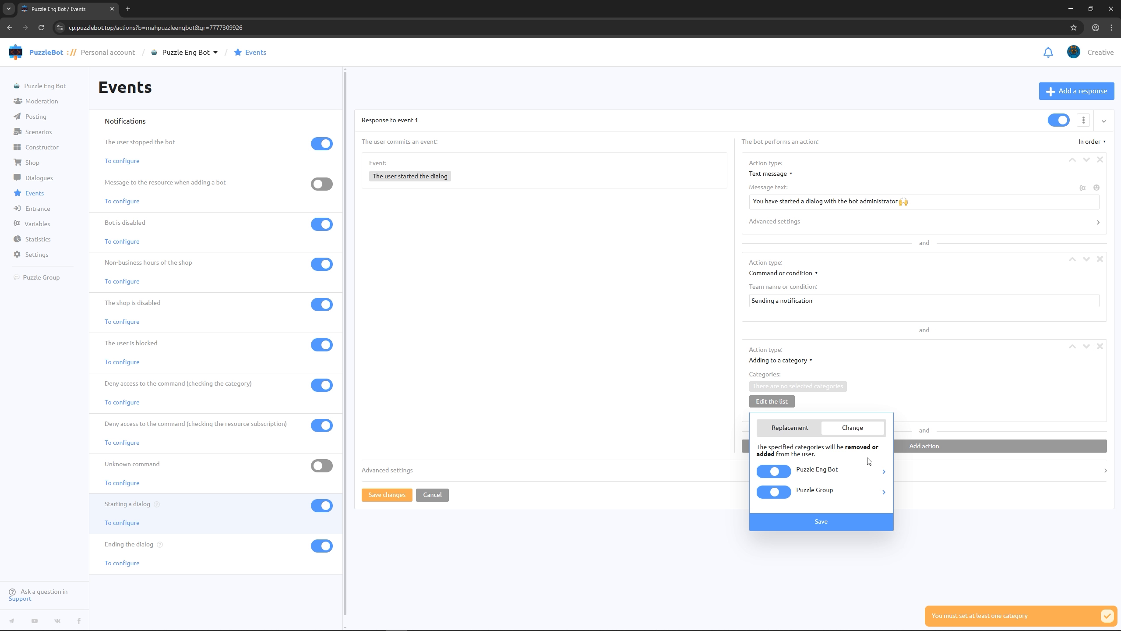
left_click(881, 472)
left_click(788, 498)
left_click(804, 618)
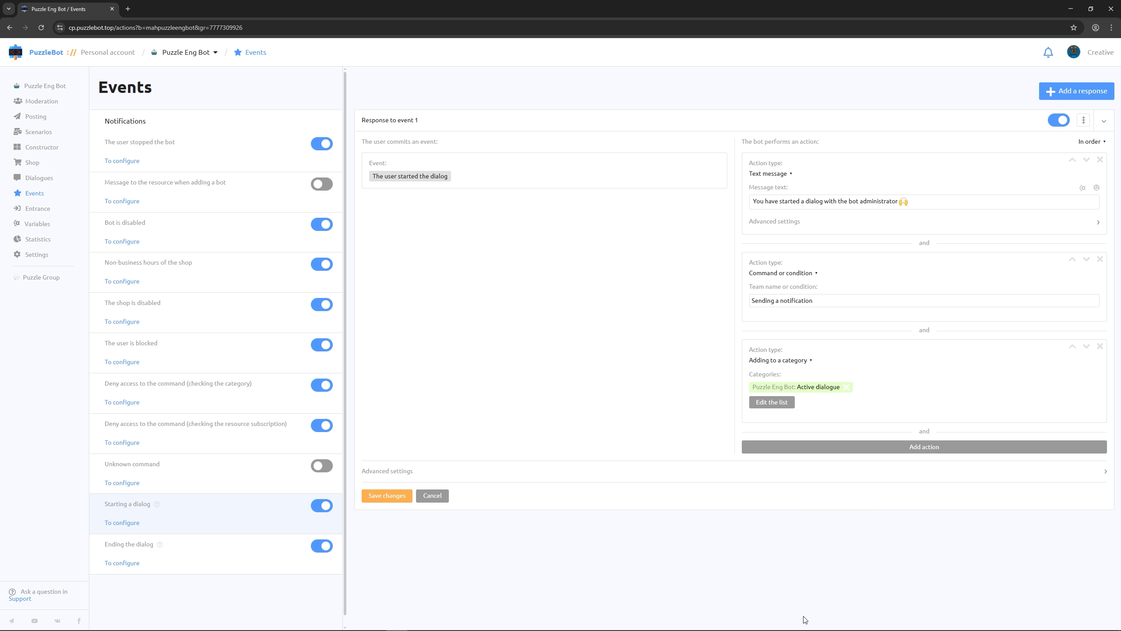
left_click(1072, 346)
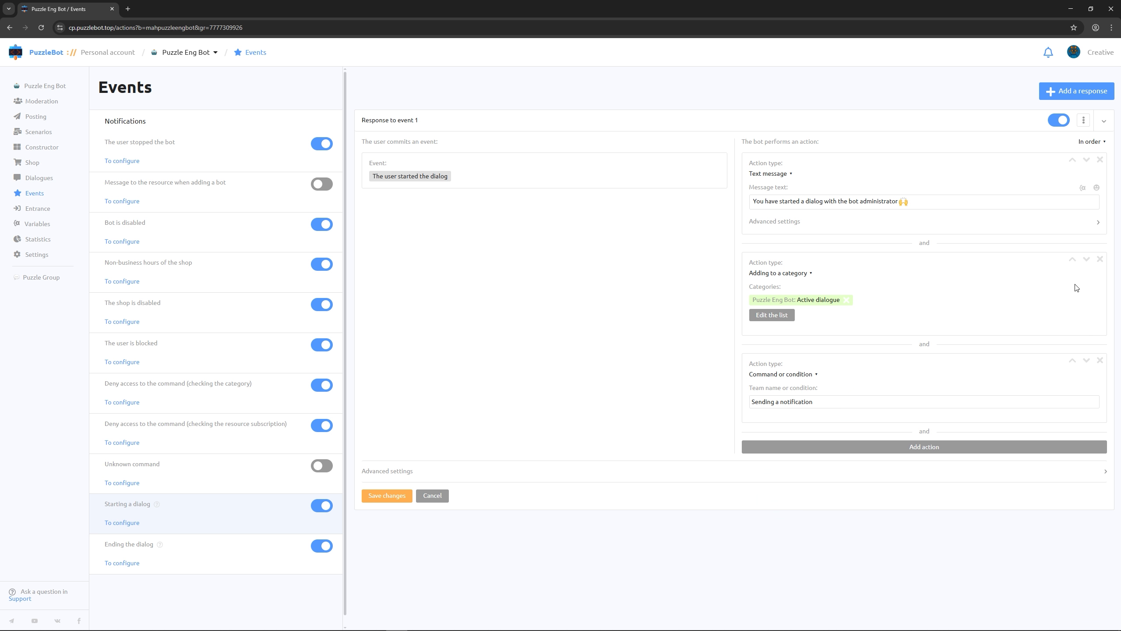
left_click(1072, 259)
Add a Changing scenarios action that enables Name of the scenario 1 to the Starting a dialog response and save the changes
left_click(941, 447)
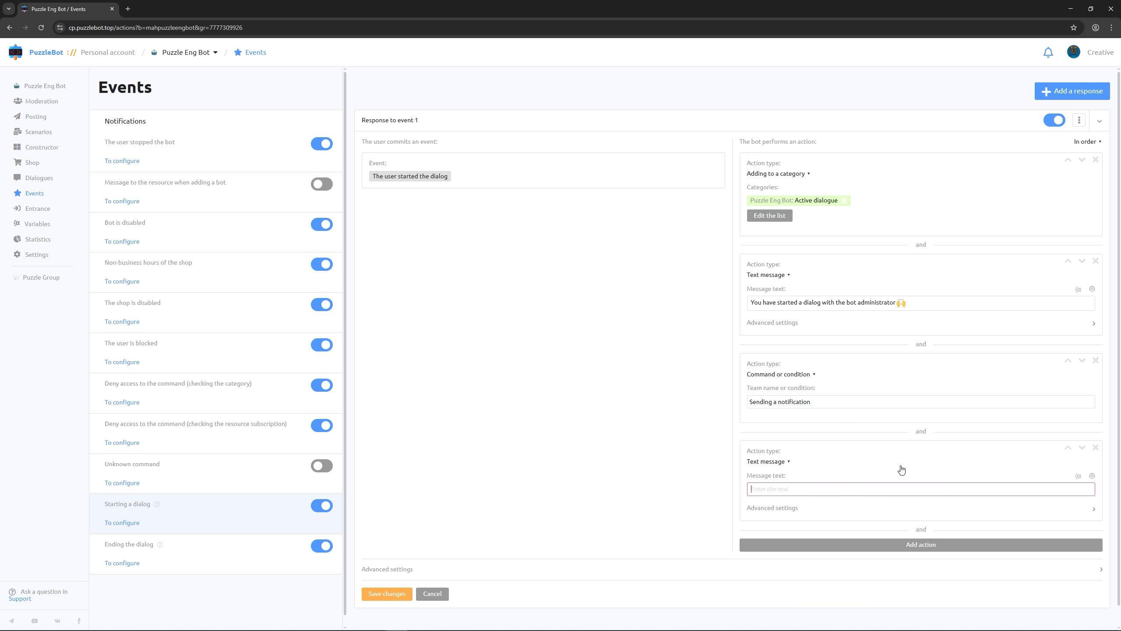
left_click(782, 463)
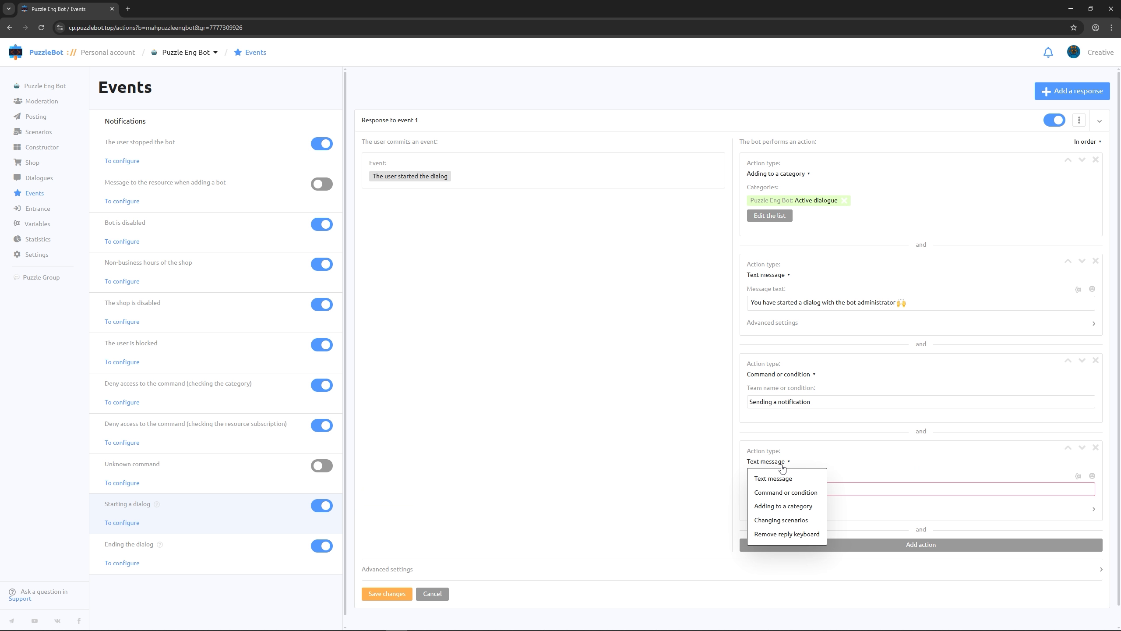
left_click(786, 521)
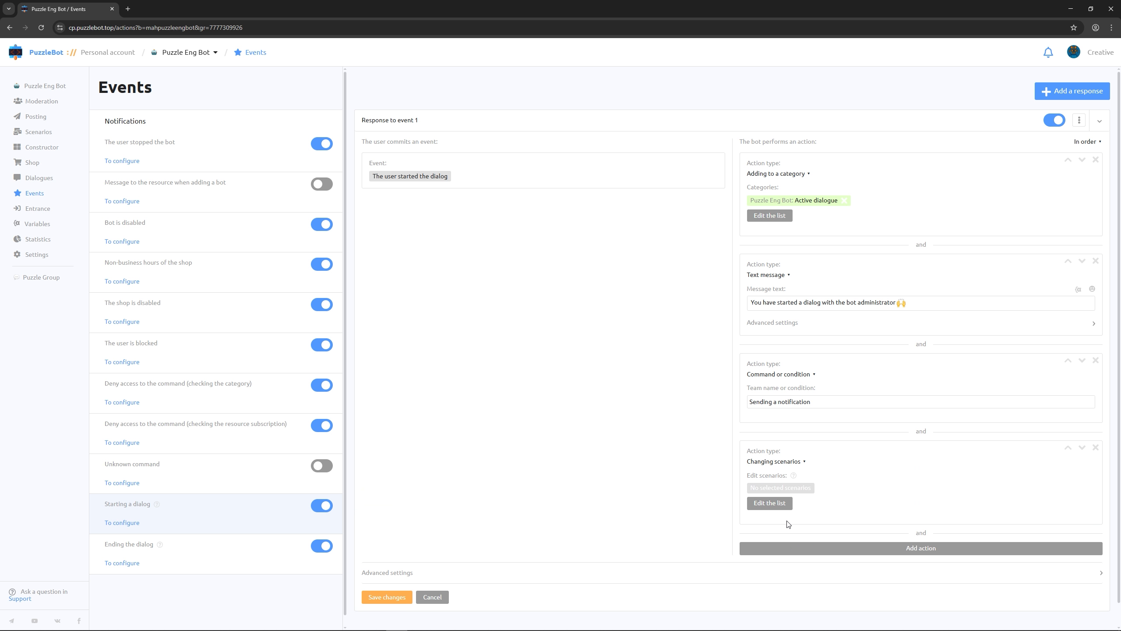
left_click(780, 504)
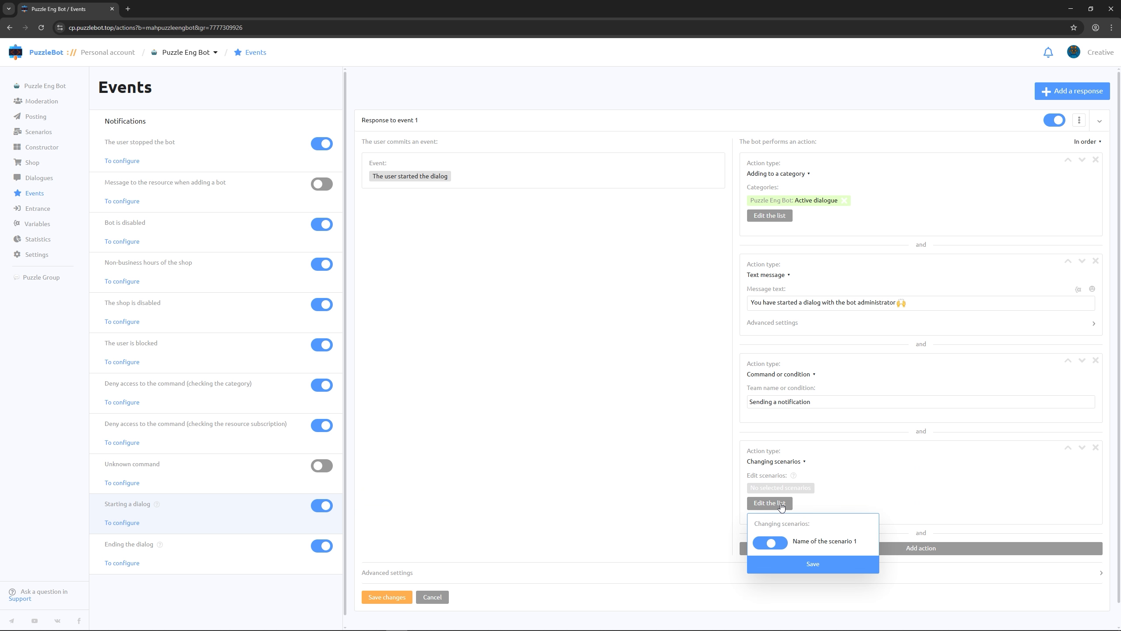
left_click(781, 545)
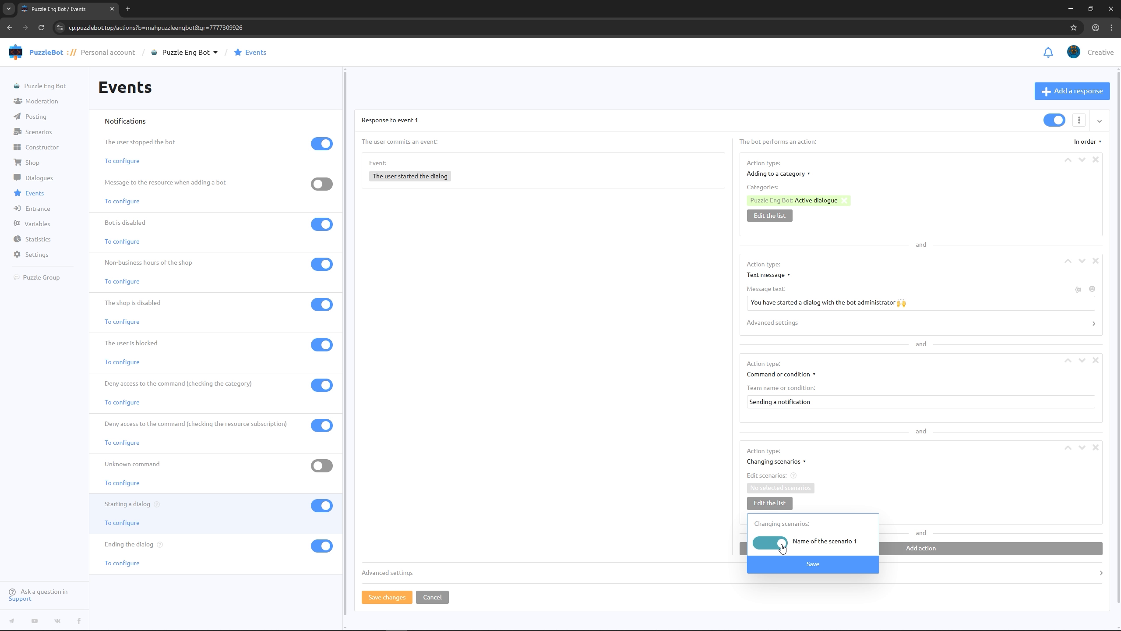
left_click(788, 567)
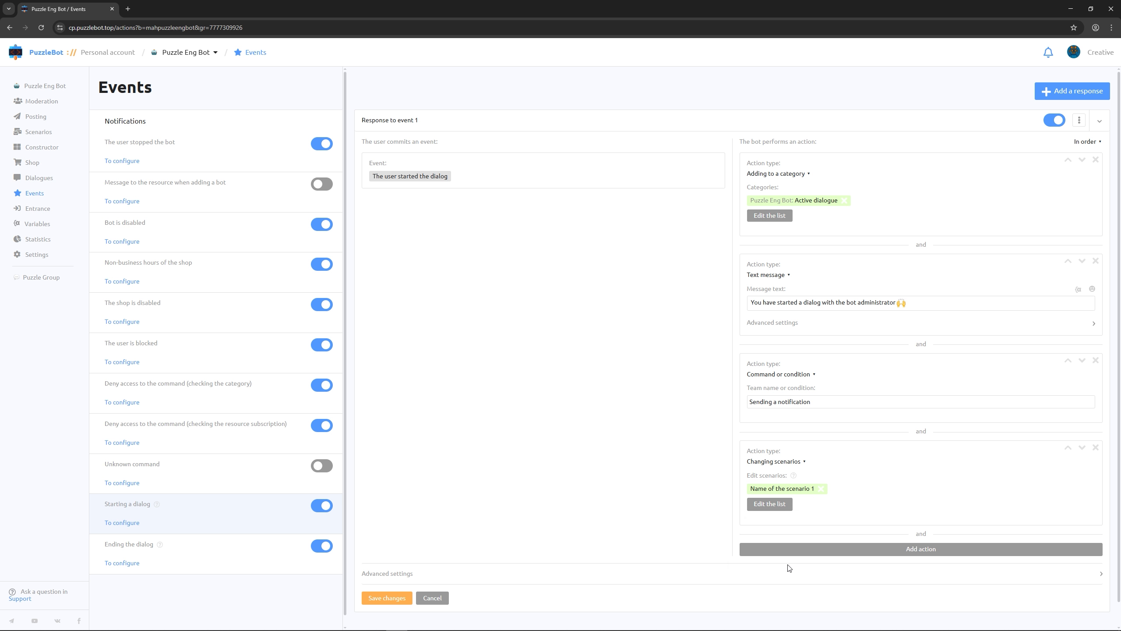
left_click(387, 597)
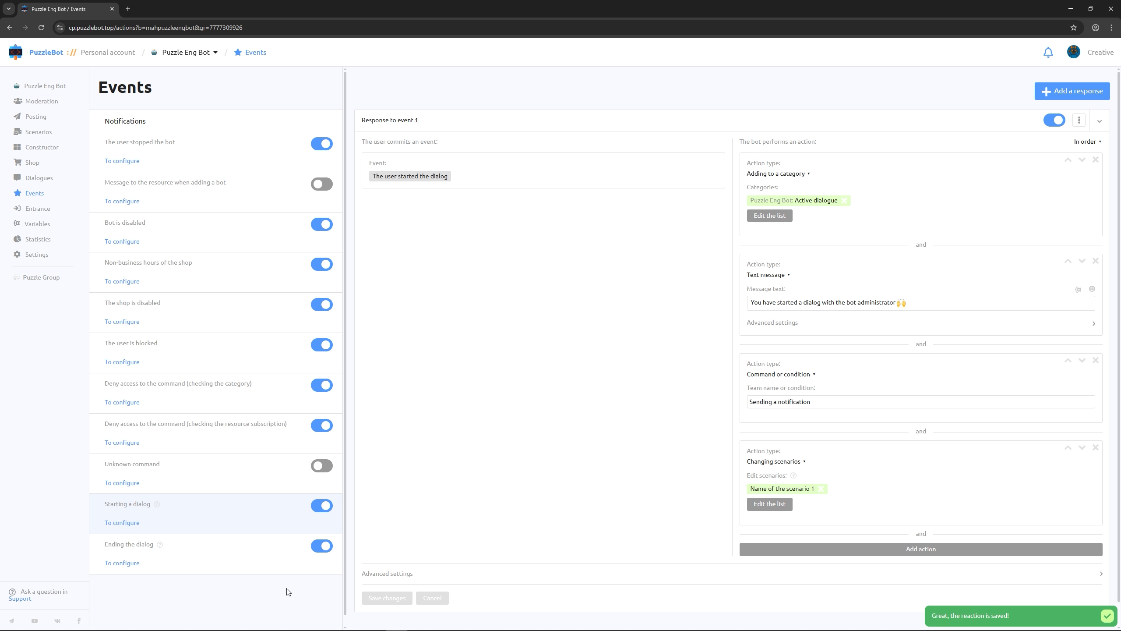
In the Ending the dialog event, add an Adding to a category action that removes Active dialogue in Change mode, and save it
left_click(129, 564)
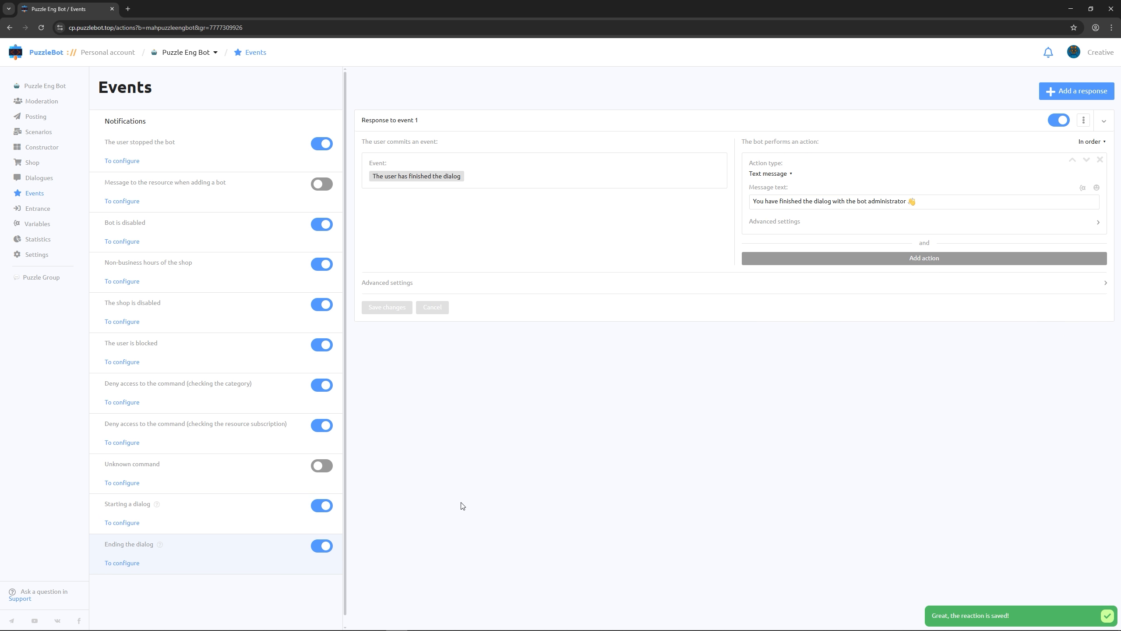
left_click(787, 260)
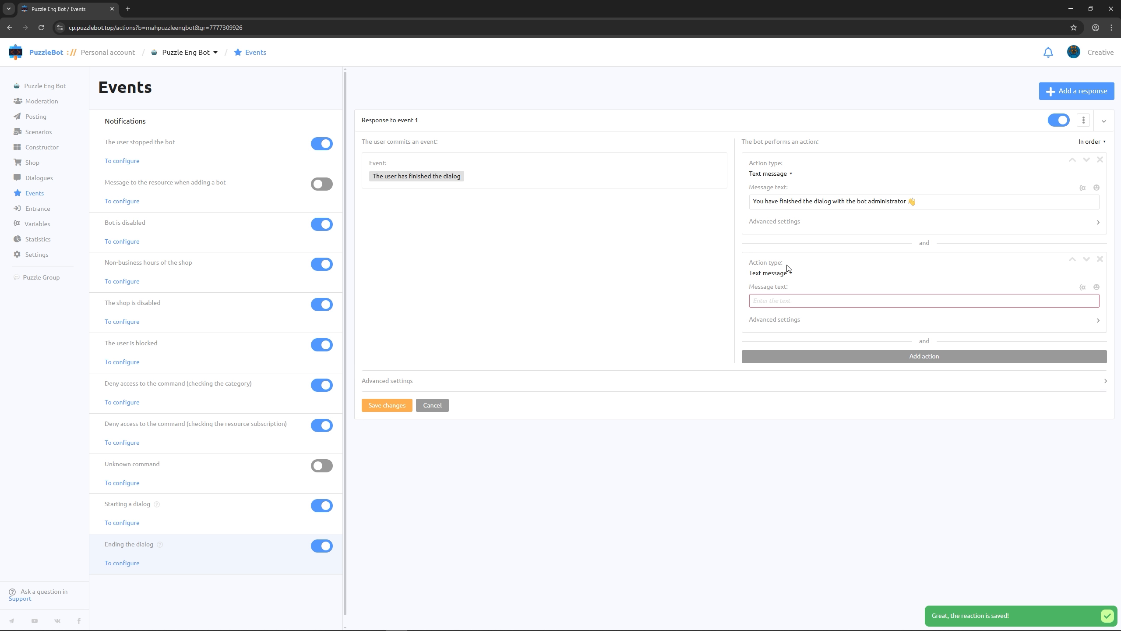
left_click(784, 274)
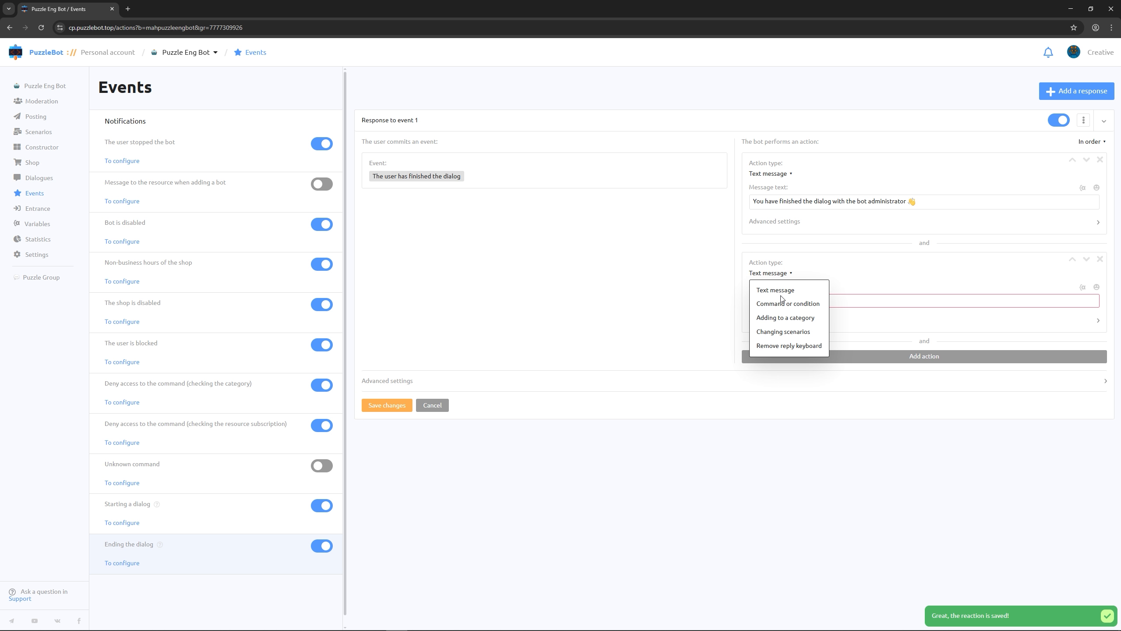
left_click(780, 318)
left_click(779, 316)
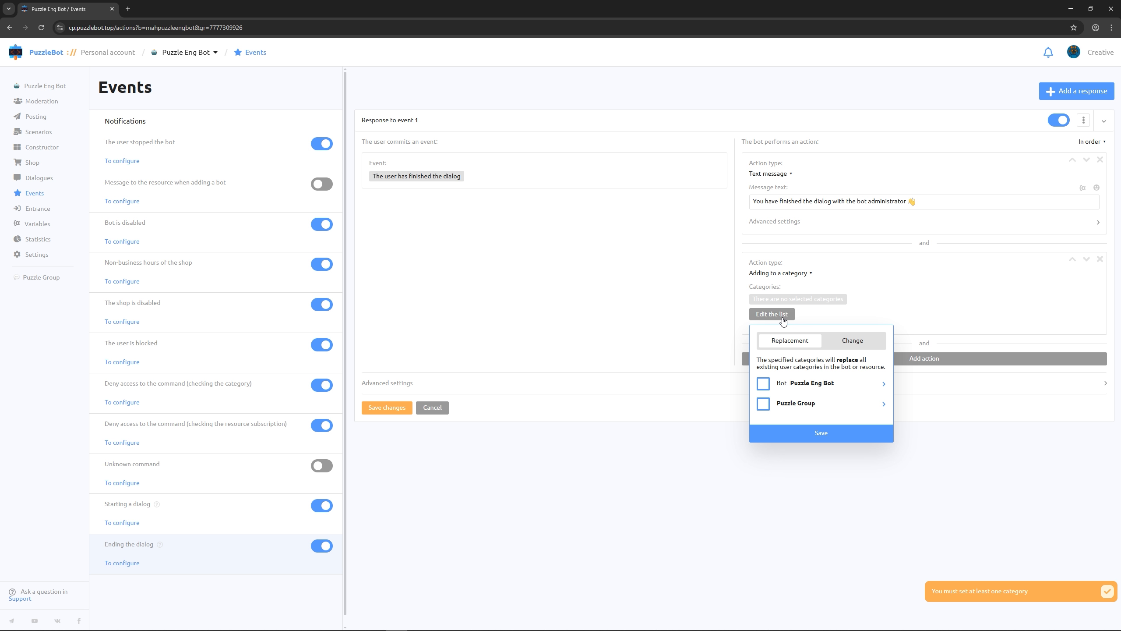
left_click(845, 341)
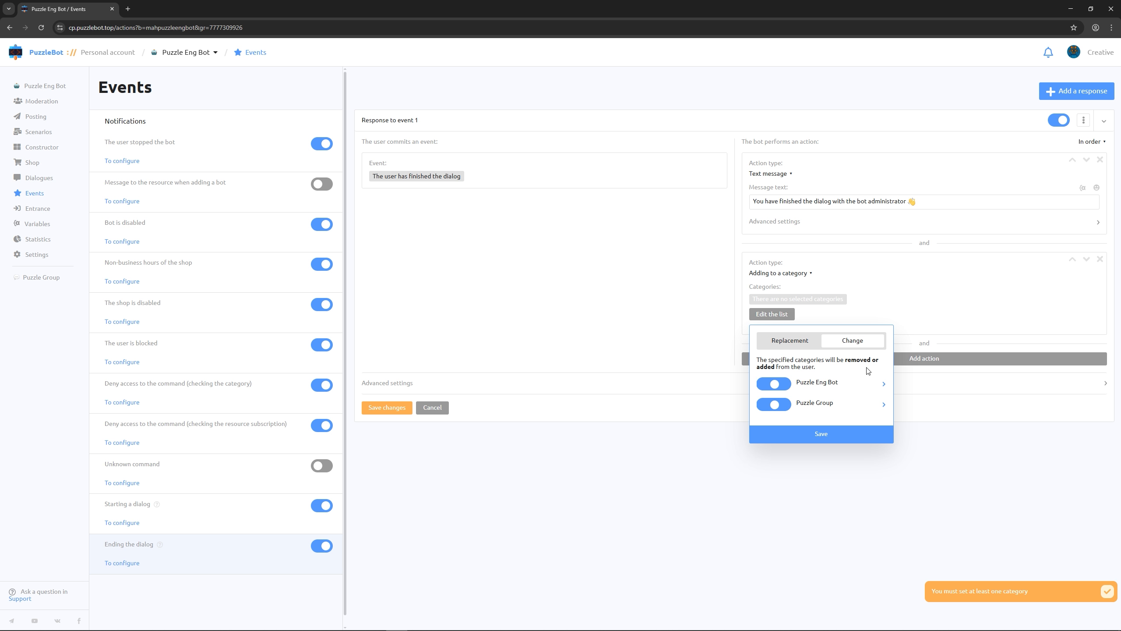
left_click(883, 388)
left_click(773, 409)
left_click(802, 531)
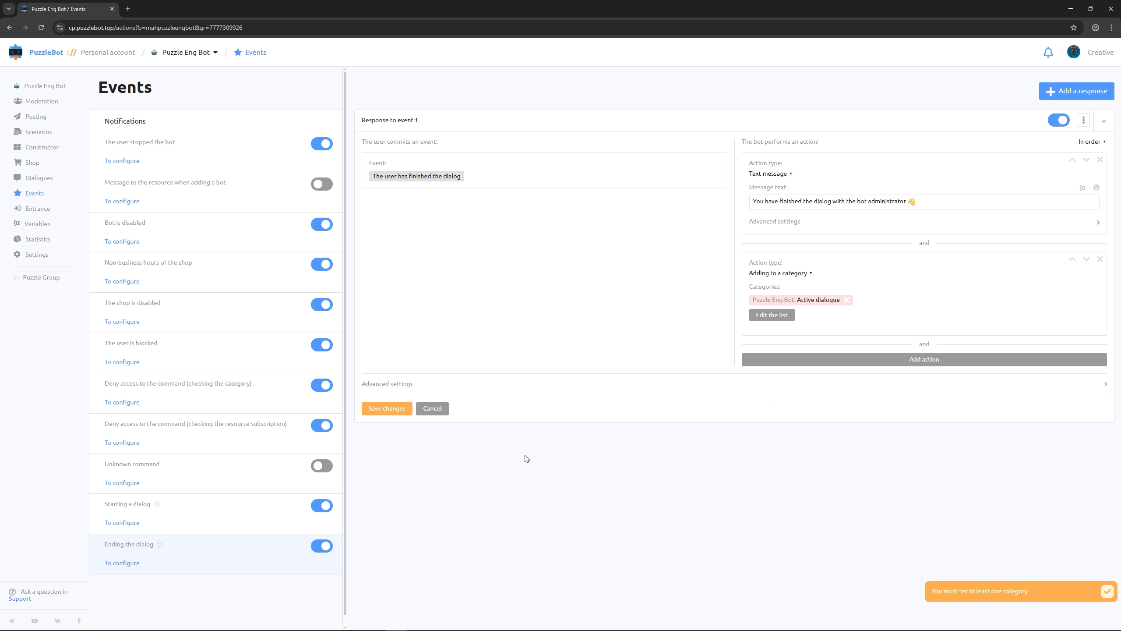
left_click(390, 409)
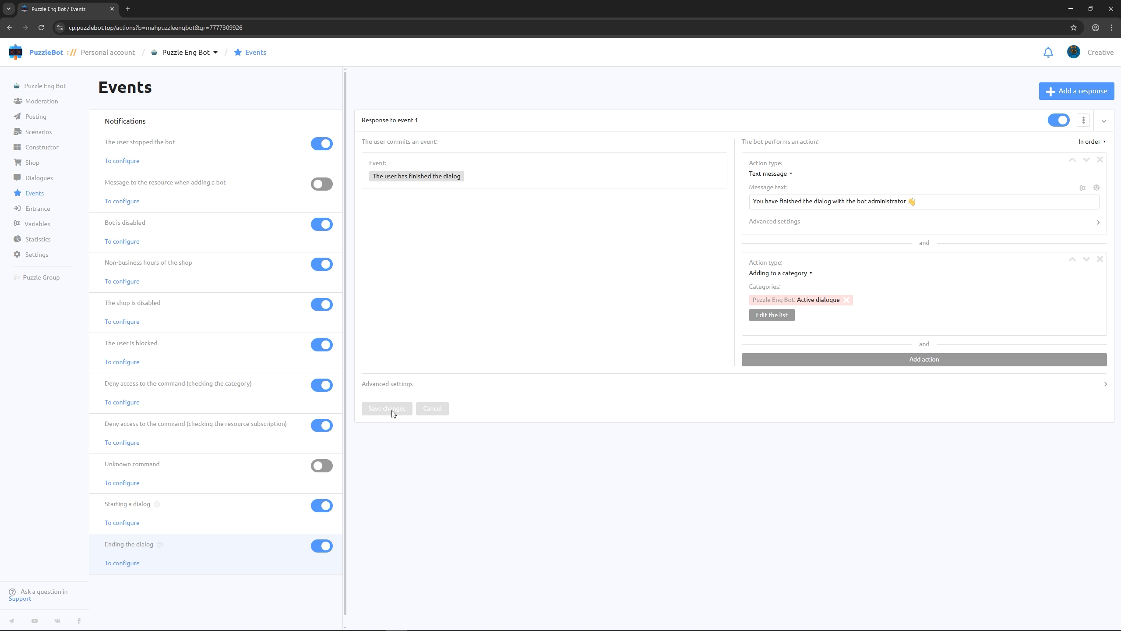
Create a new command named "Admin / greetings" in the bot's Constructor
left_click(43, 151)
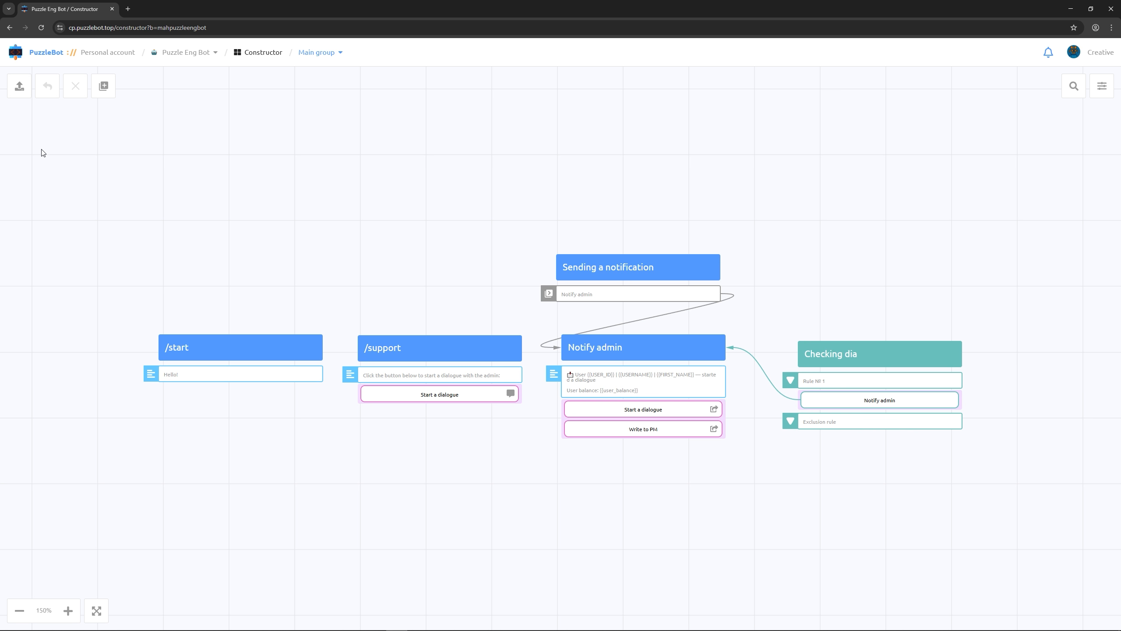
left_click(103, 85)
left_click(119, 128)
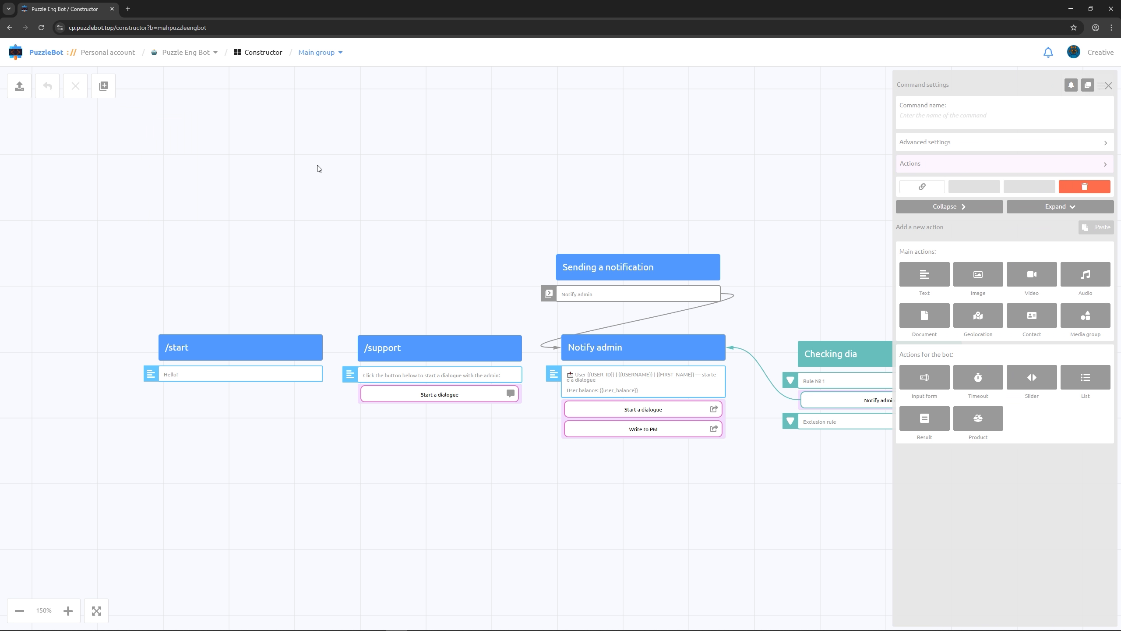
type("Admin / greetings")
Add the text "I am the admin of this bot. How can I help you?" to the command and place its block above and right of Checking dia
left_click(924, 274)
type("I am the ")
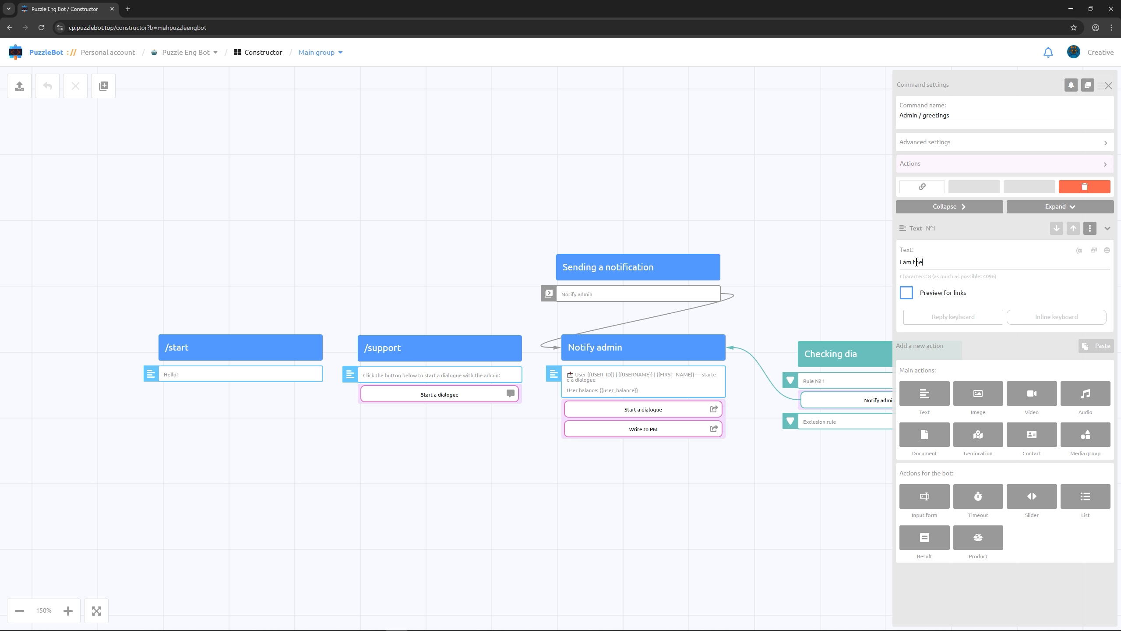
type("admin of this bot. How can i help you?")
left_click(818, 261)
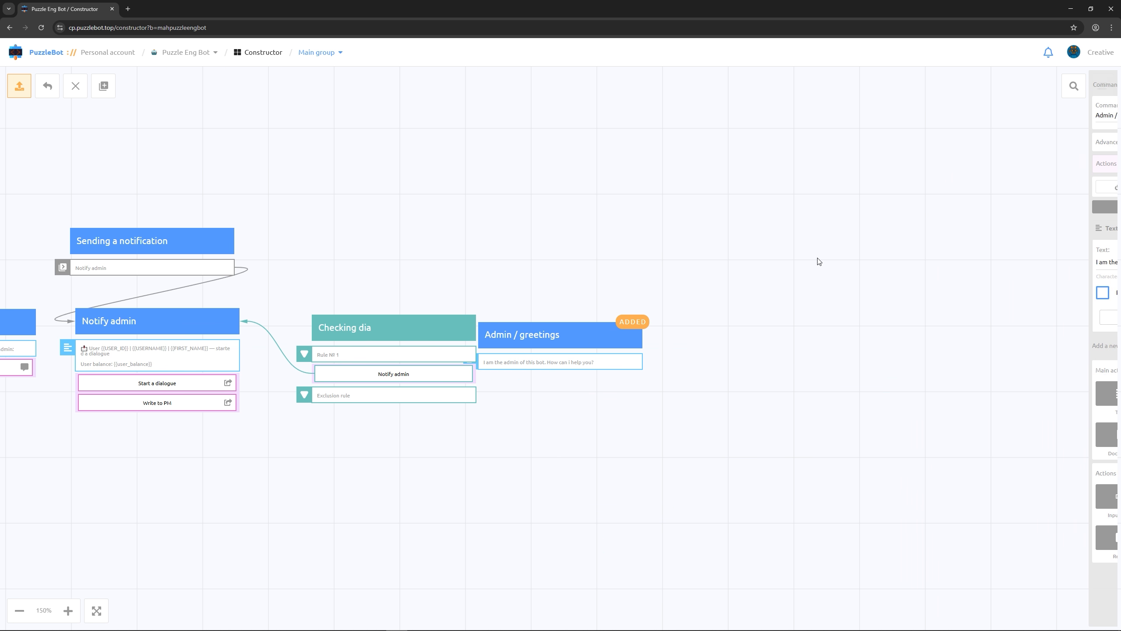
left_click_drag(575, 332, 585, 237)
Create another command named "Admin / Extra time" in the main group
left_click(104, 86)
left_click(111, 115)
type("A")
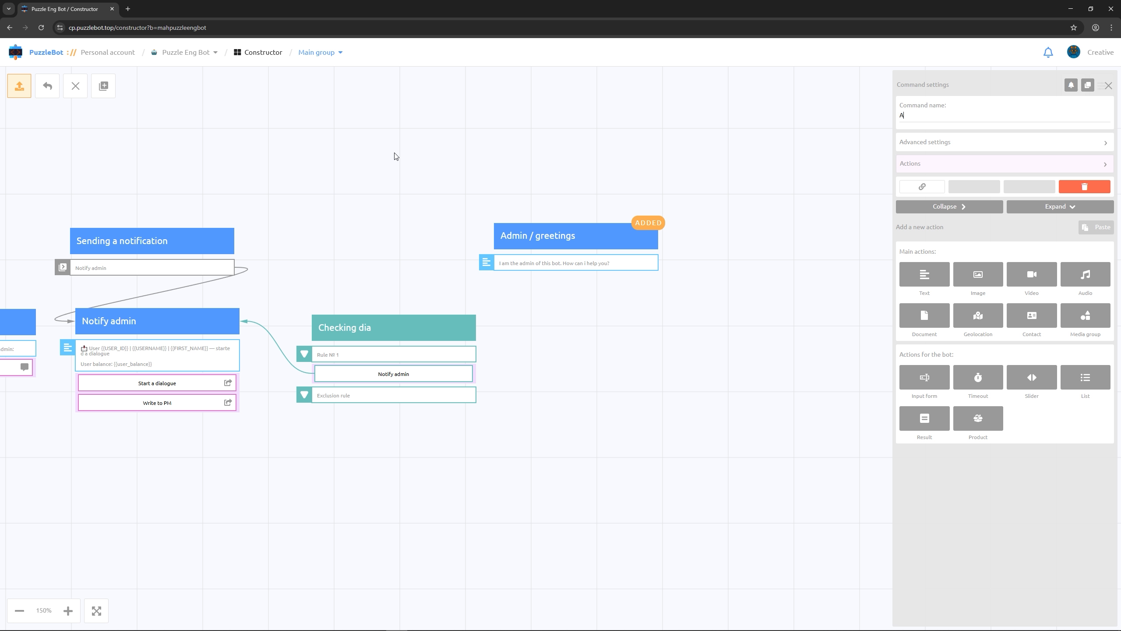
type("dmin / Extra time")
Add the text "To resolve your issue we need additional time, please wait" to the command and place its block directly below Admin / greetings
left_click(913, 277)
type("To resolve ")
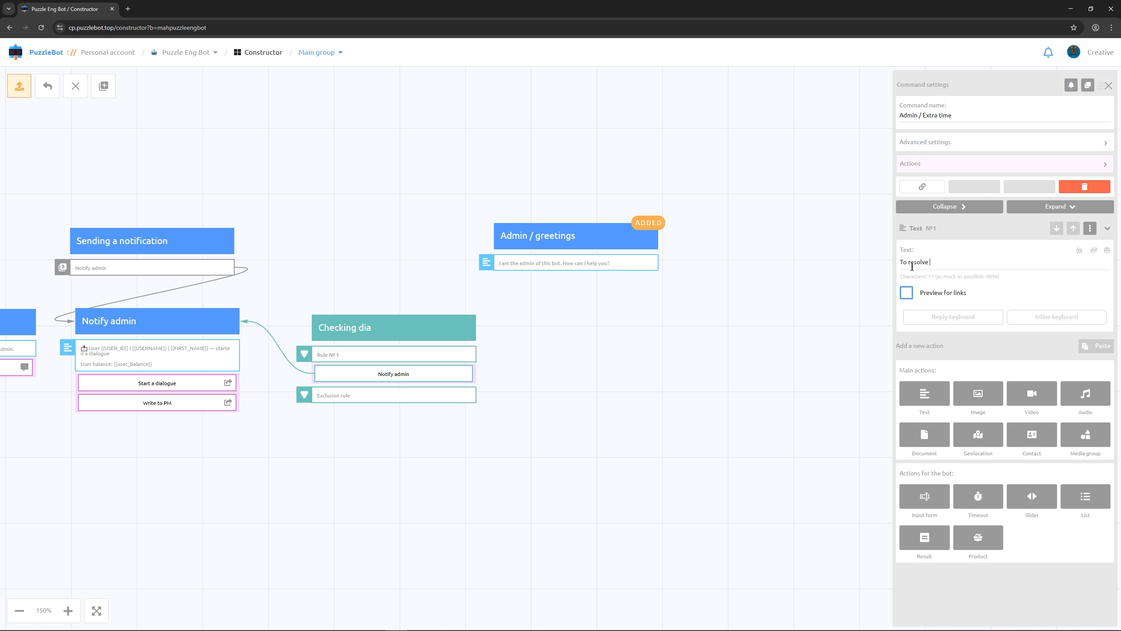
type("your issue we need additional time, please wait")
left_click(849, 276)
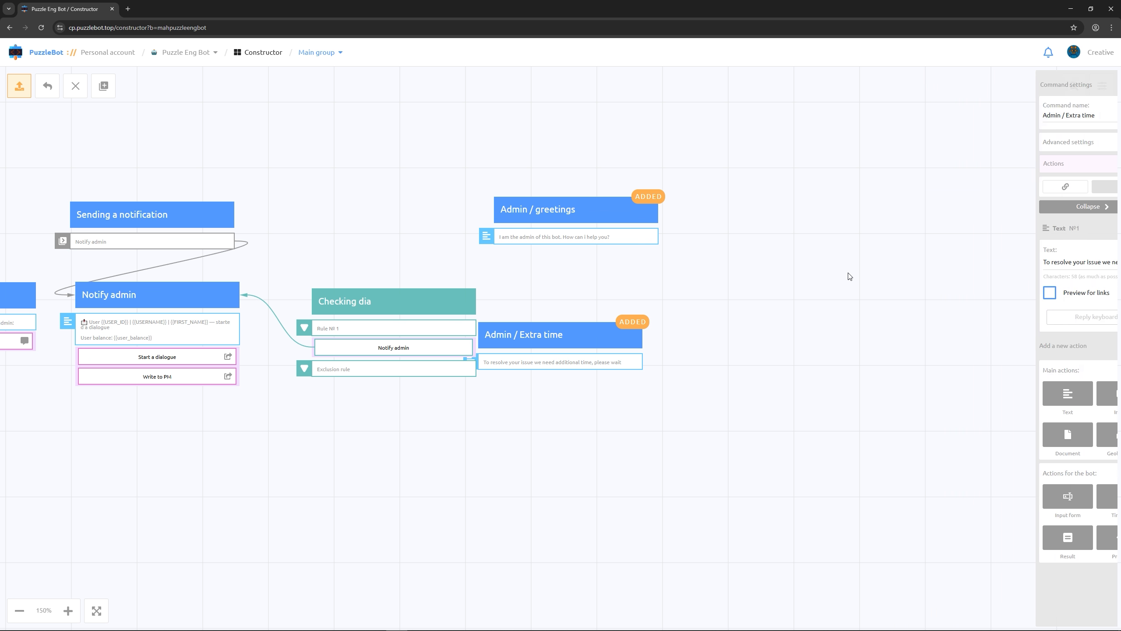
left_click_drag(610, 336, 627, 275)
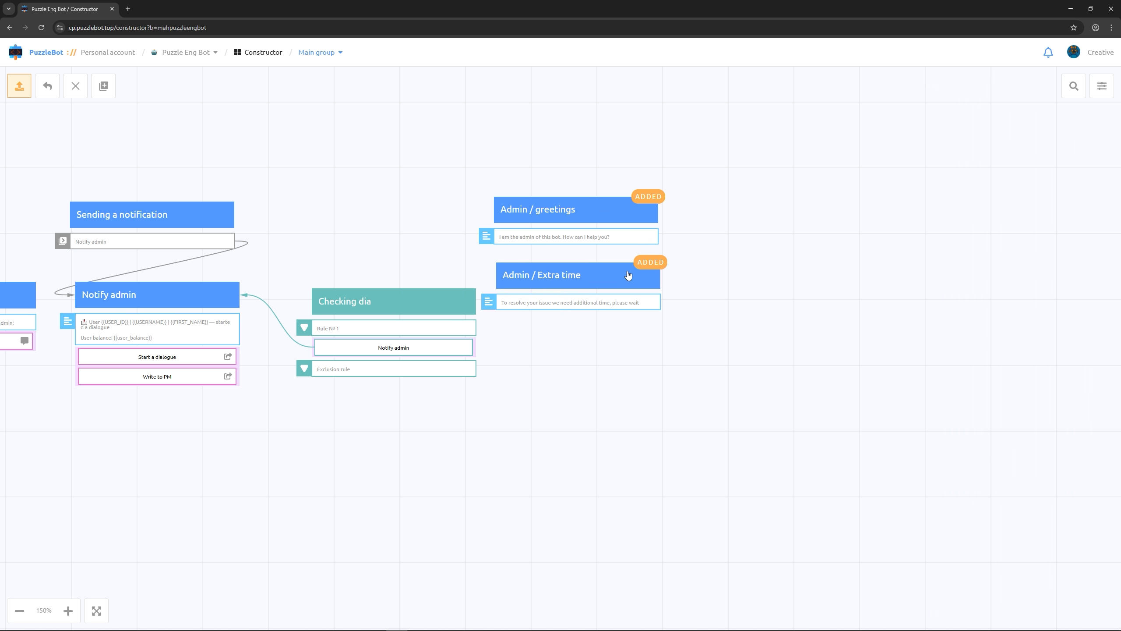
Apply all changes in the Constructor and switch to the Telegram windows showing Puzzle Eng Bot and Puzzle Group
left_click(19, 86)
left_click(518, 352)
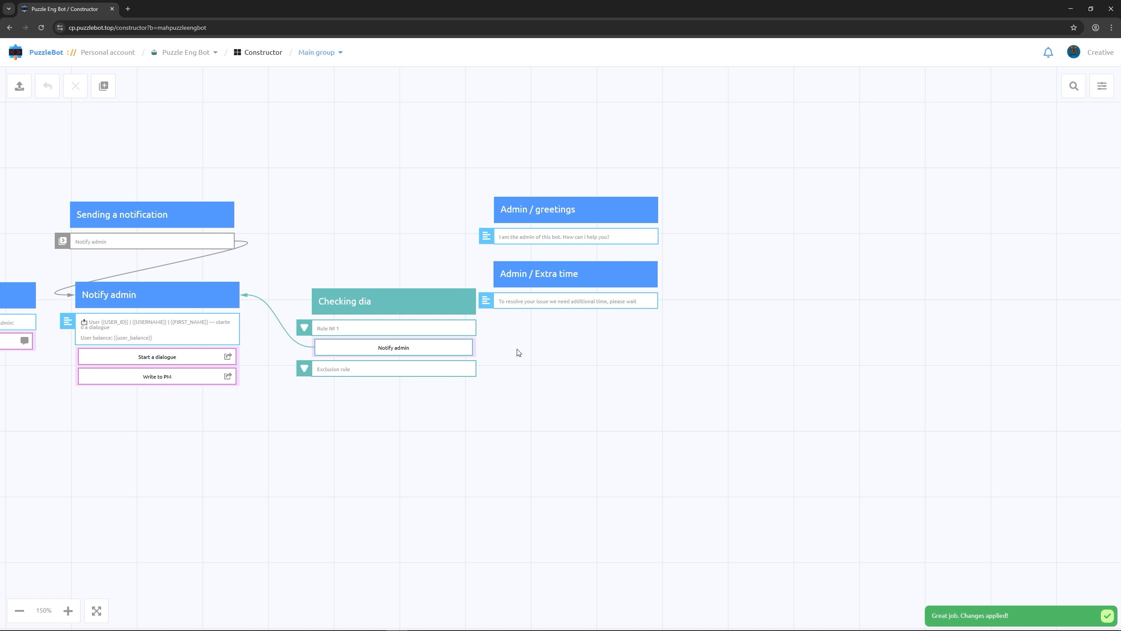
left_click(1066, 5)
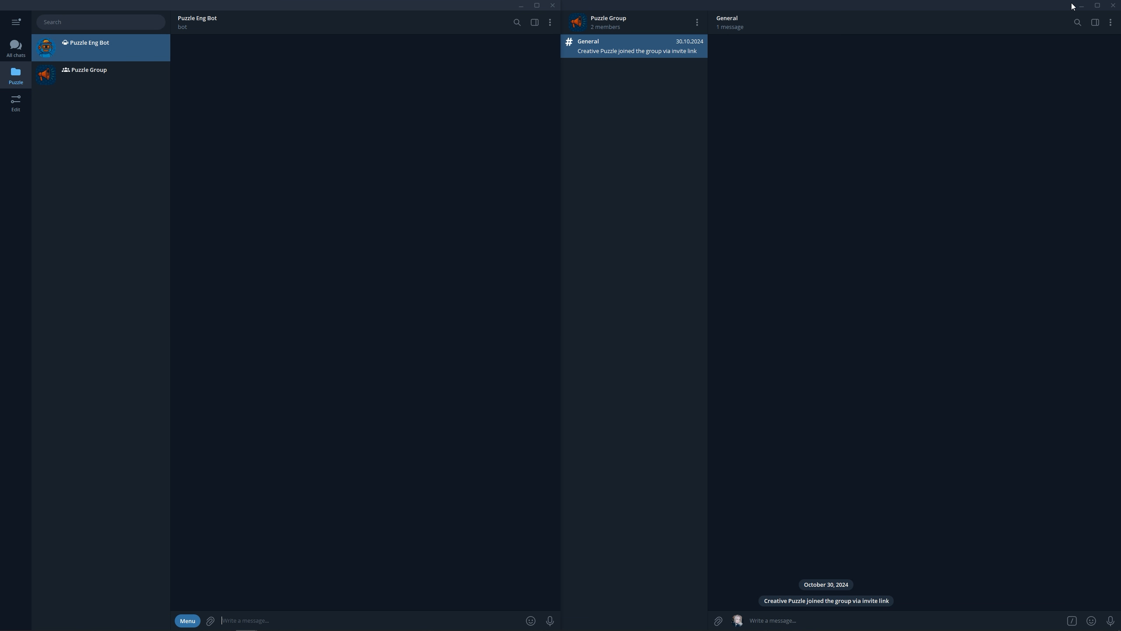
Run the /support command in the Puzzle Eng Bot chat and start a dialogue with the administrator
left_click(187, 620)
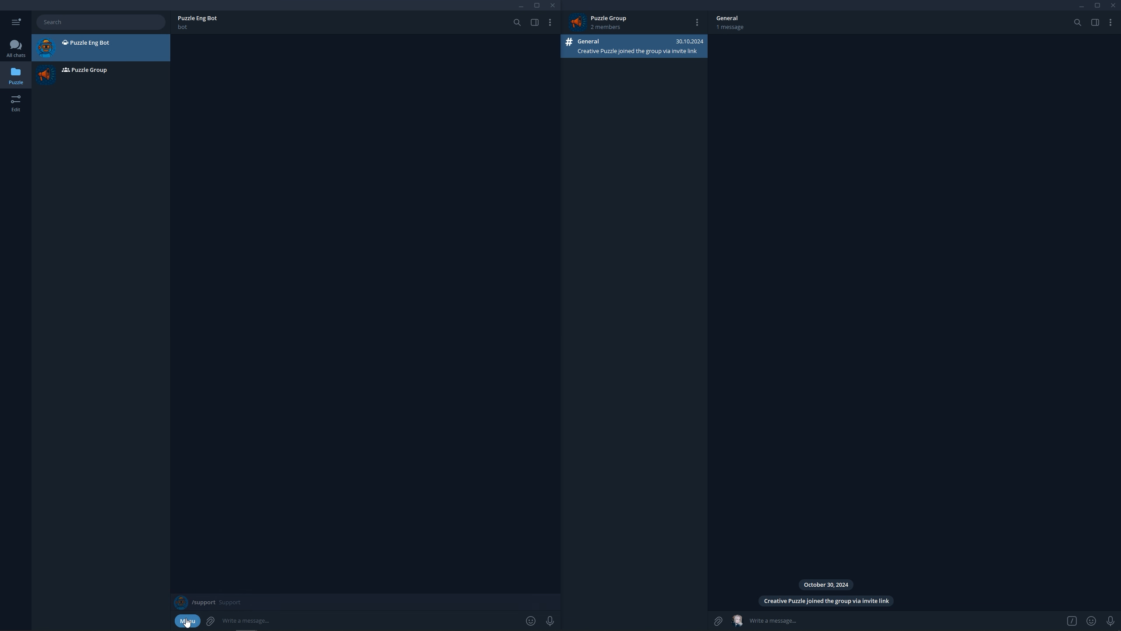
left_click(194, 605)
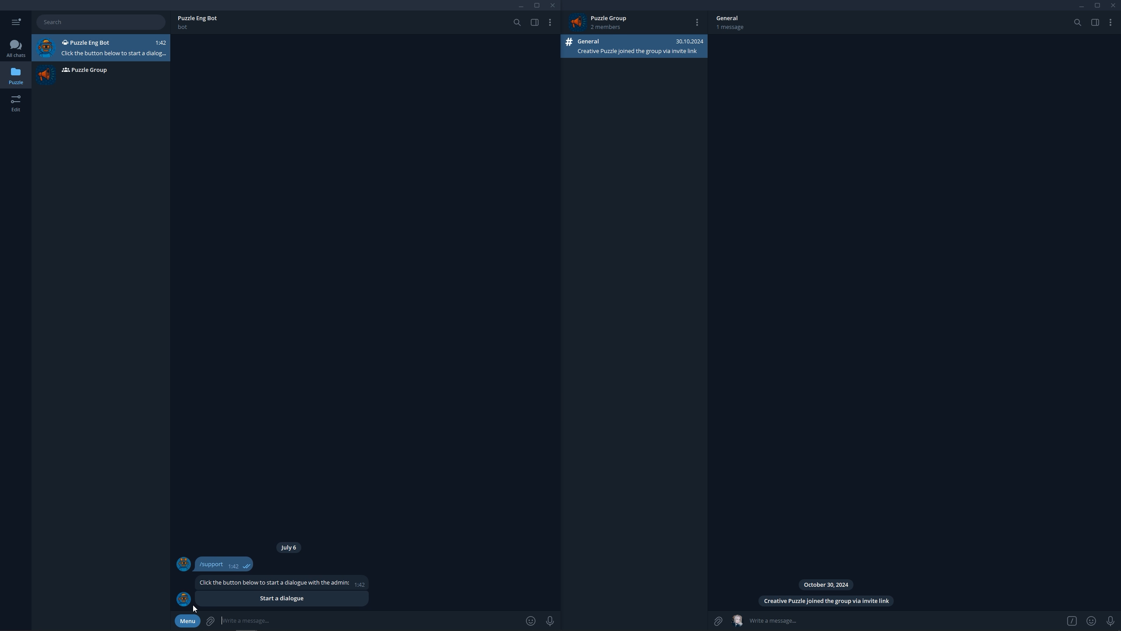
left_click(288, 599)
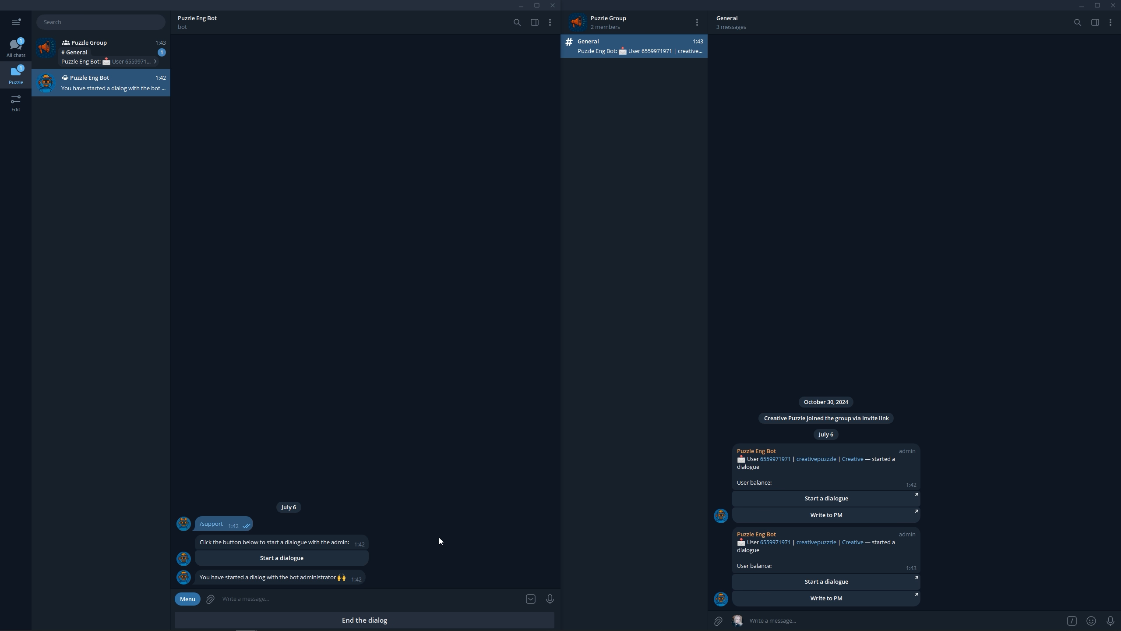
Open the user's dialogue in PuzzleBot from the first Puzzle Group notification and send the "Admin / greetings" command to the user
left_click(917, 496)
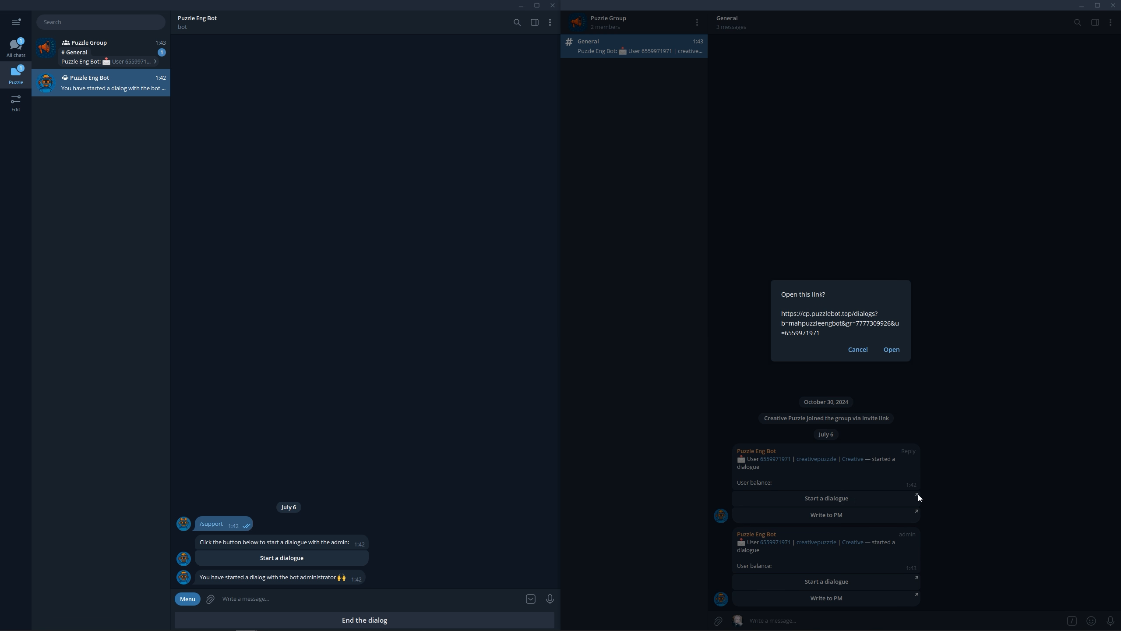
left_click(891, 350)
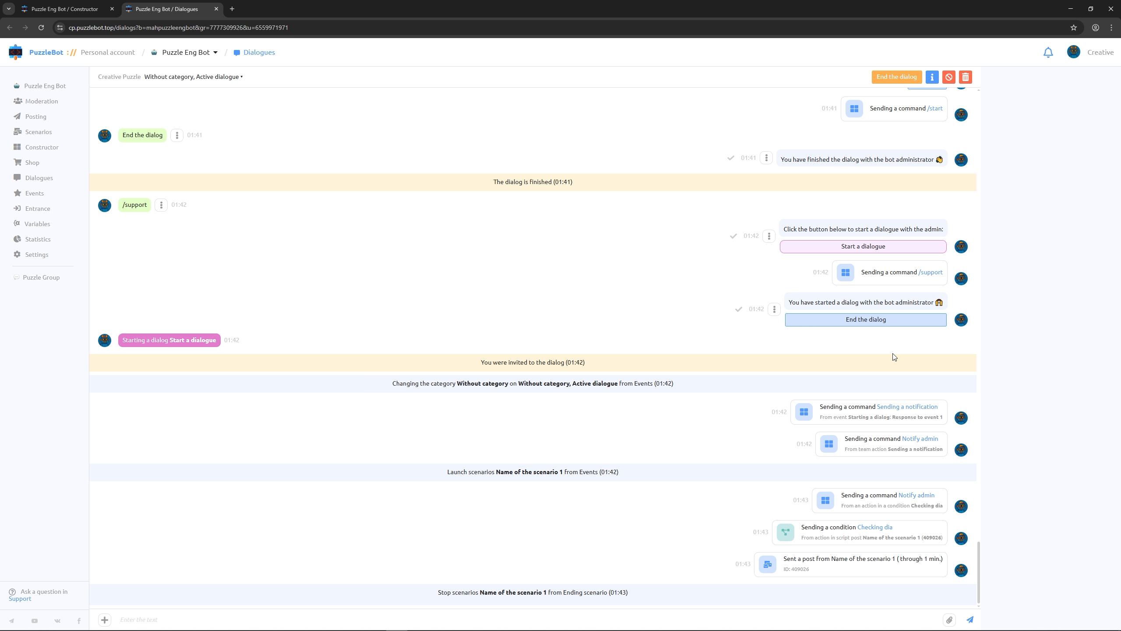
left_click(105, 620)
left_click(131, 579)
type("A")
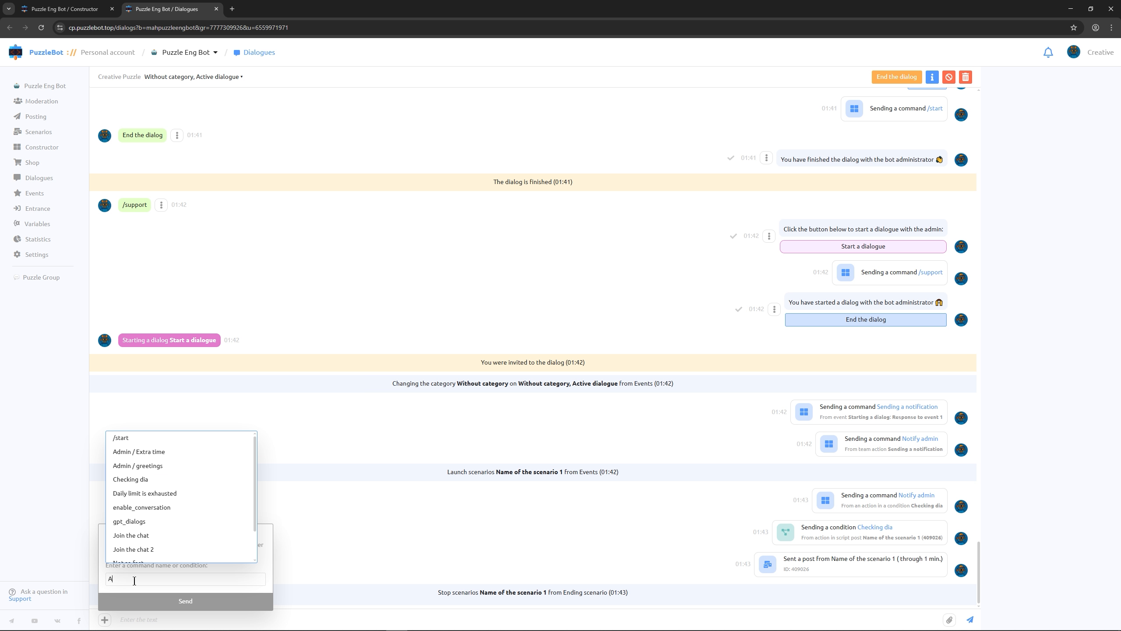
left_click(138, 466)
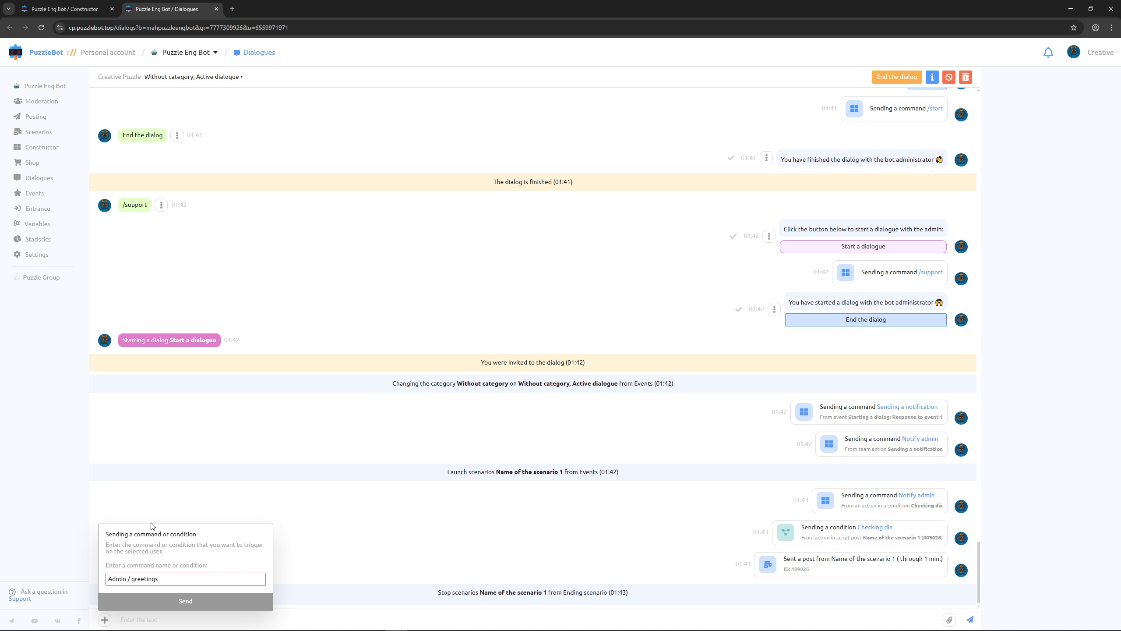
left_click(167, 601)
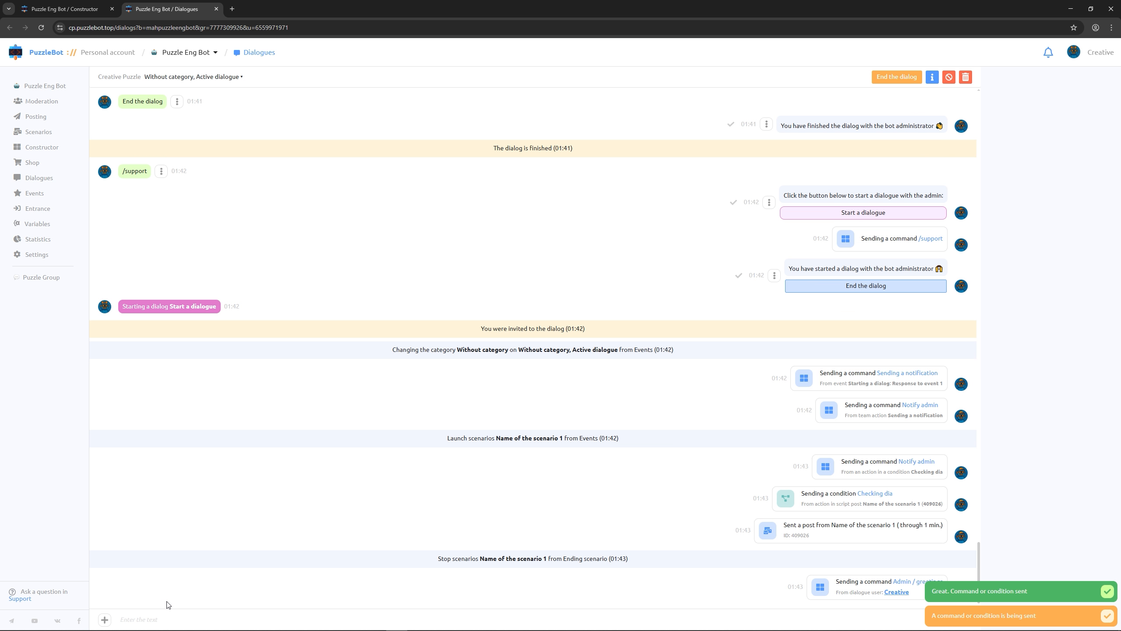
Send the "Admin / Extra time" command in the same dialogue and return to the Telegram windows
left_click(106, 620)
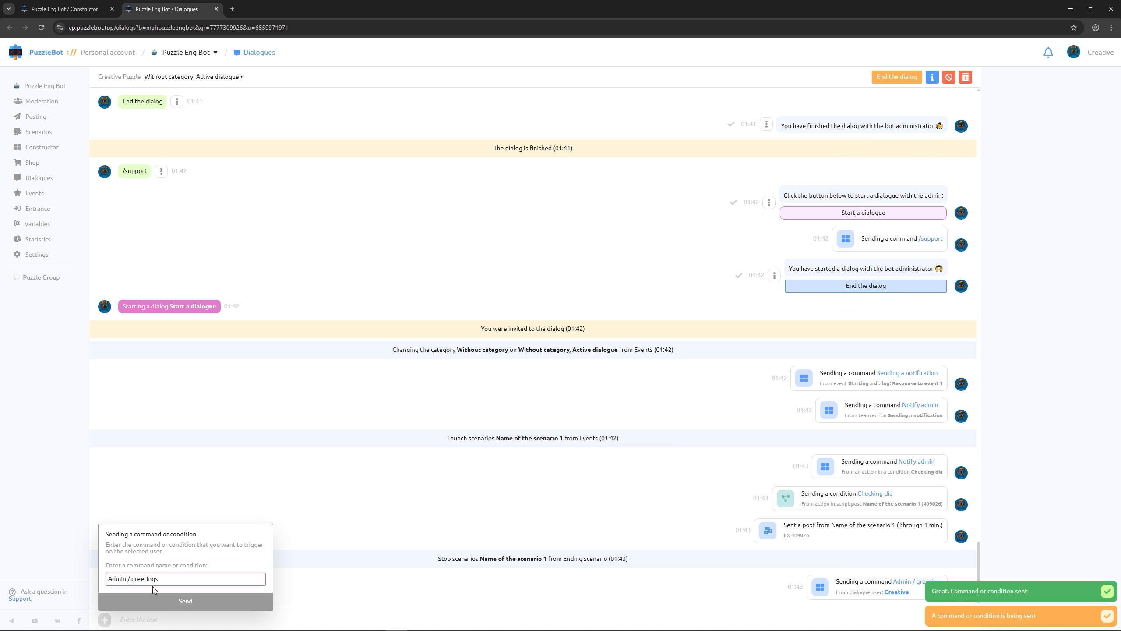
left_click(164, 579)
left_click_drag(165, 579, 132, 581)
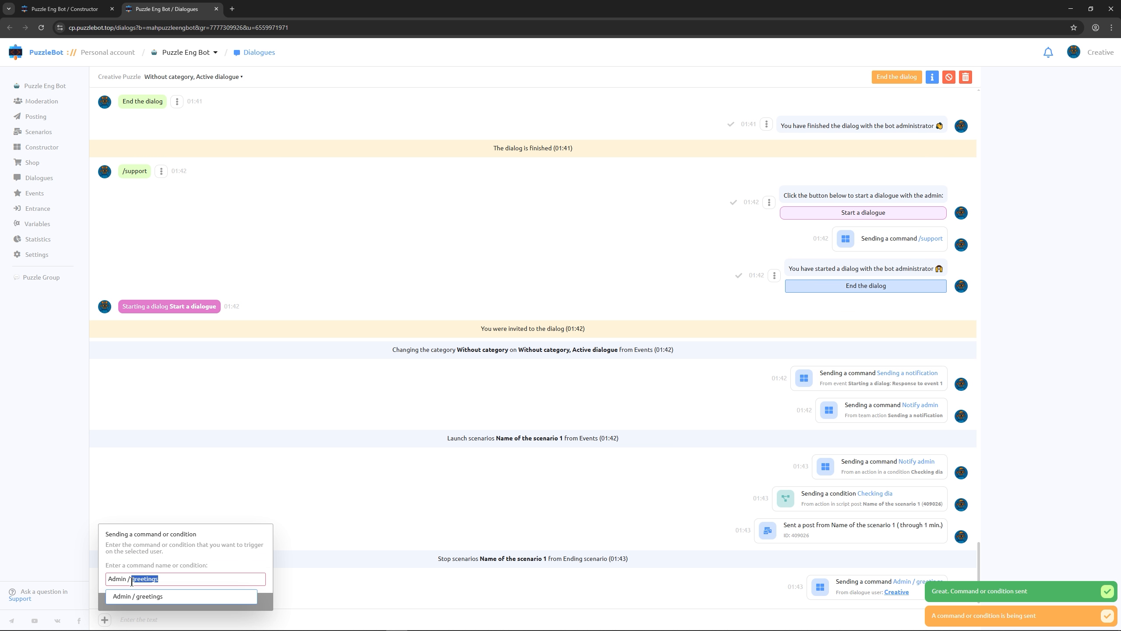
type("E")
left_click(149, 595)
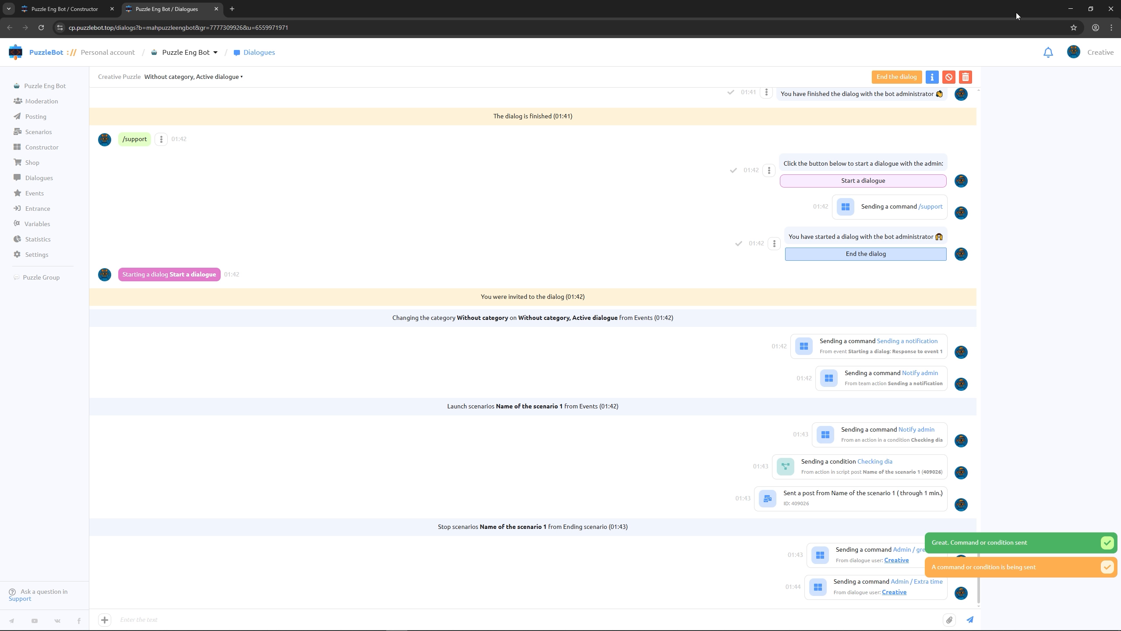
left_click(1068, 8)
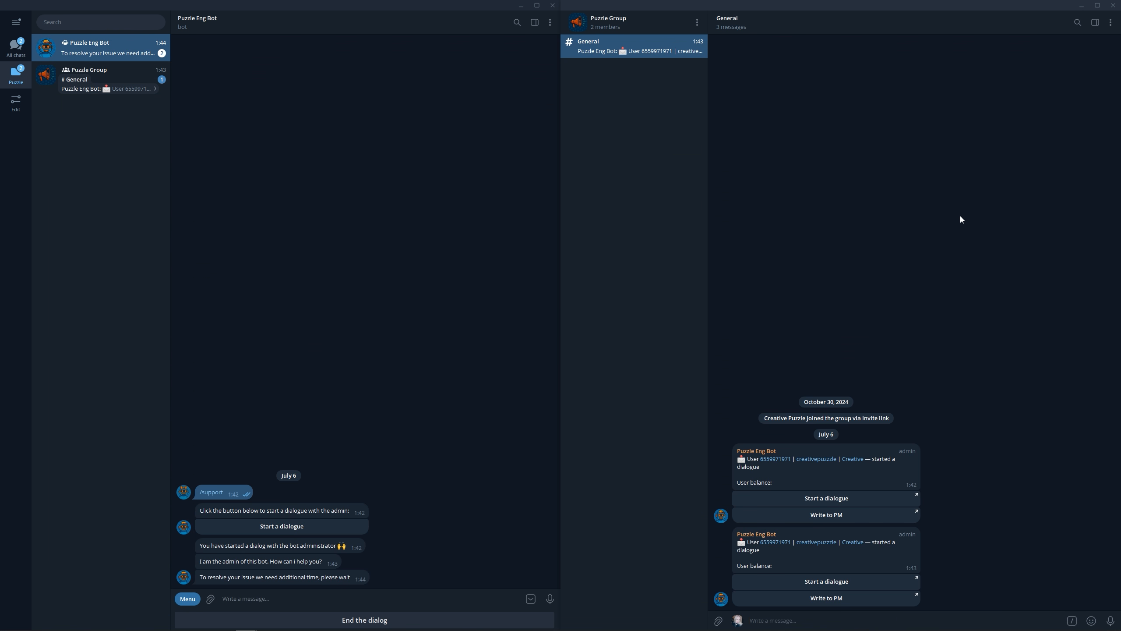